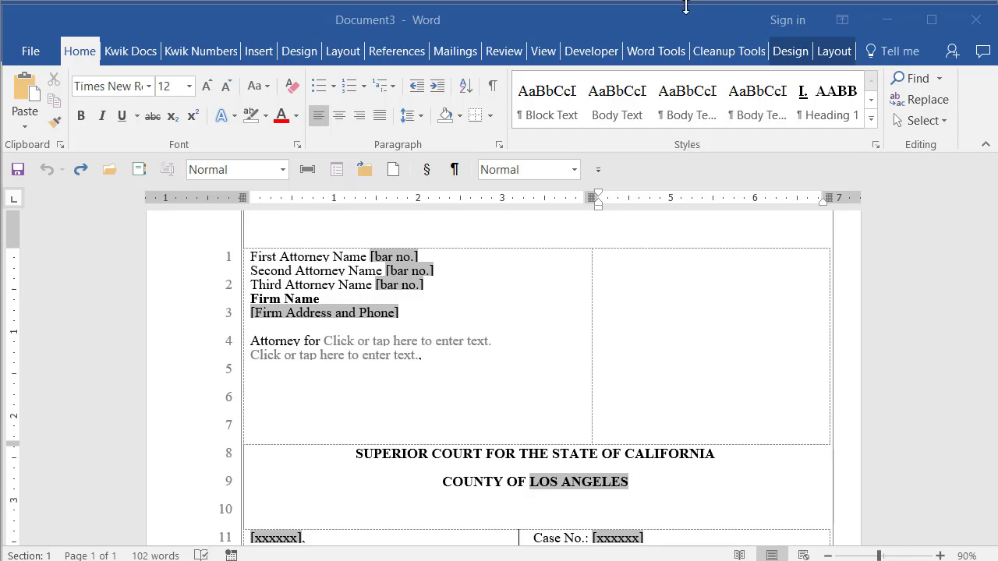
{"action": "left_click", "coordinate": [569, 22]}
{"action": "left_click_drag", "start_coordinate": [569, 22], "coordinate": [572, 17]}
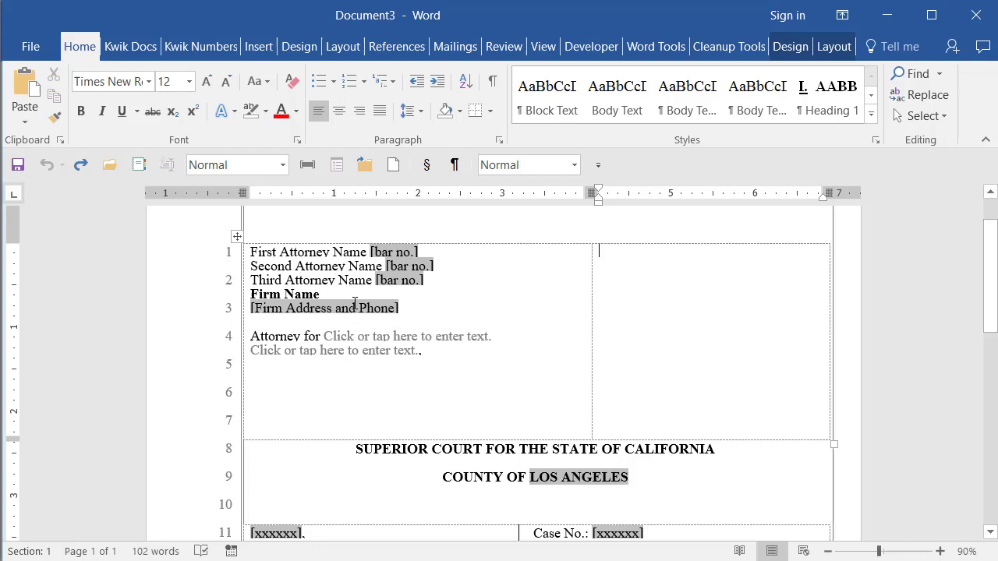
Step: Fill in the first attorney's name in the caption's attorney block and check it in the signature block
{"action": "left_click", "coordinate": [359, 266]}
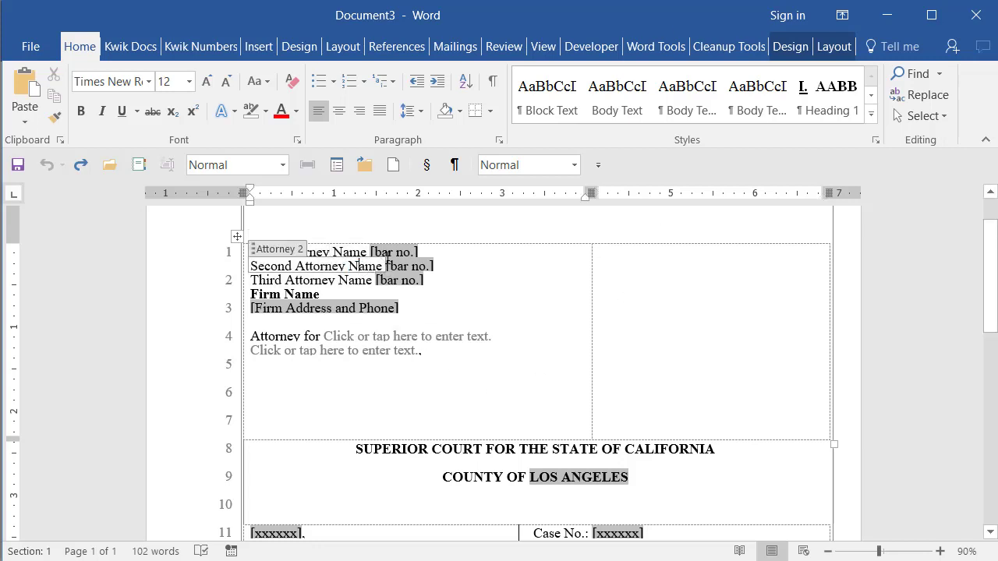
{"action": "left_click", "coordinate": [387, 254]}
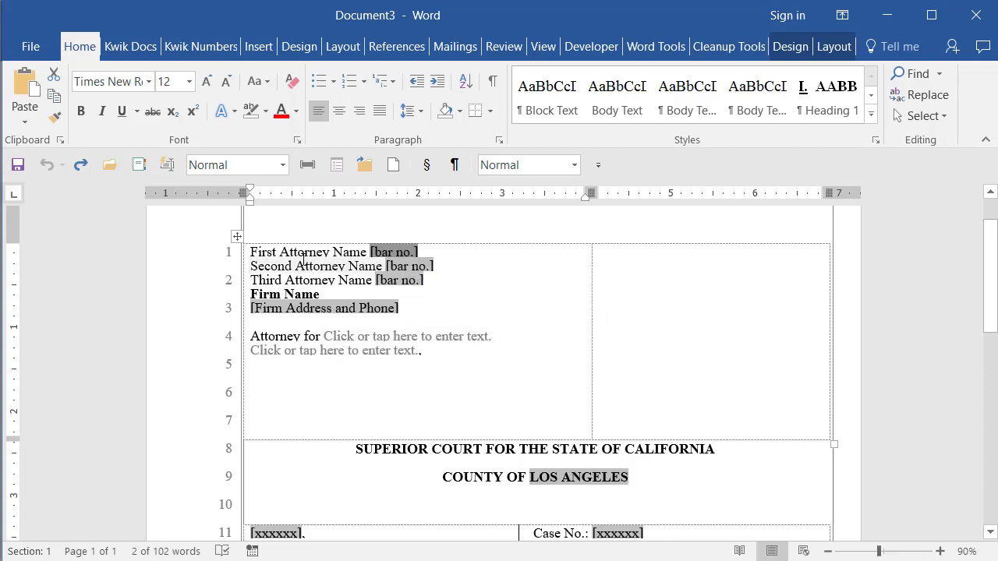
{"action": "left_click", "coordinate": [348, 265]}
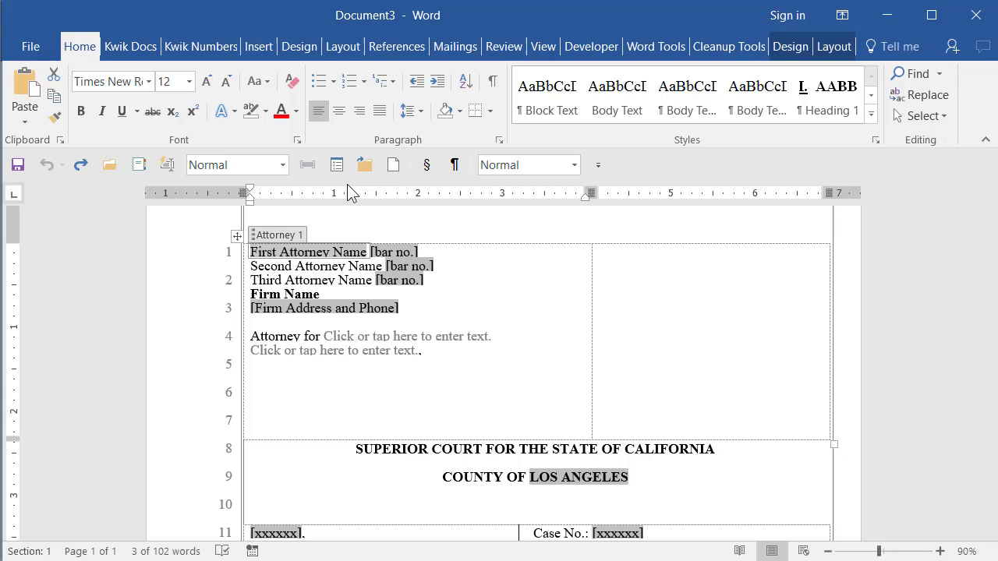
{"action": "type", "text": "John Smith"}
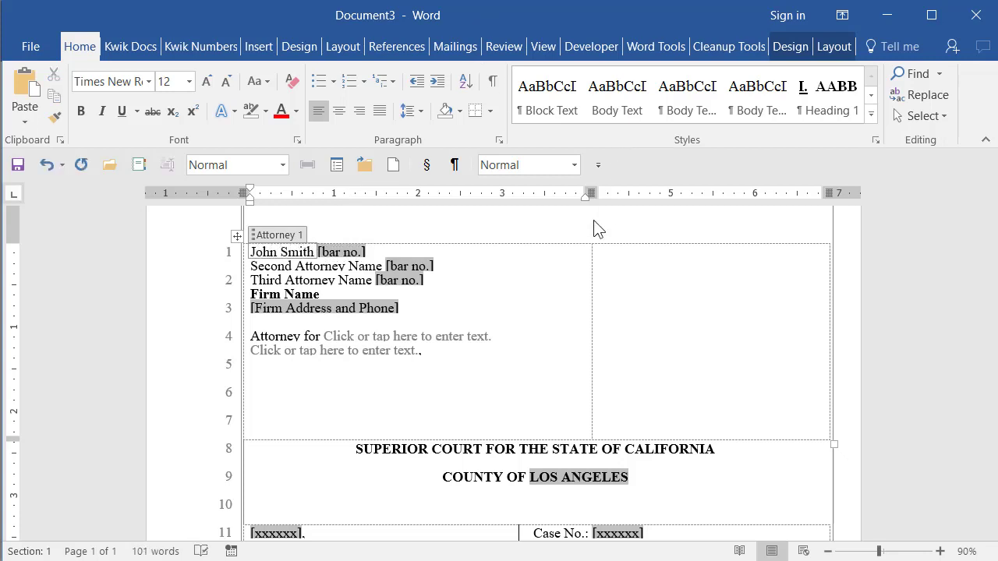
{"action": "left_click", "coordinate": [621, 276]}
{"action": "scroll", "coordinate": [675, 291], "scroll_direction": "down", "scroll_amount": 5}
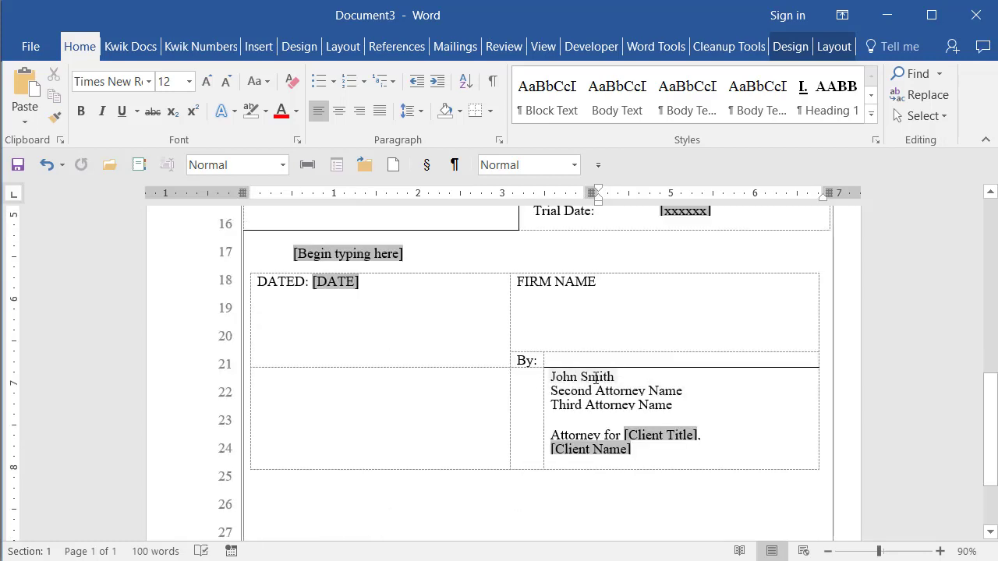
{"action": "scroll", "coordinate": [490, 376], "scroll_direction": "up", "scroll_amount": 4}
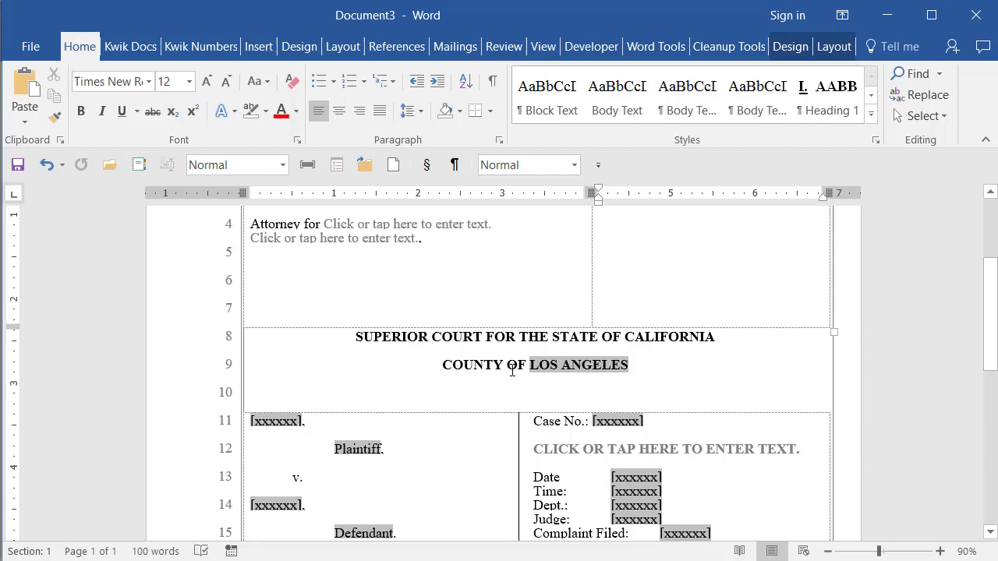
Step: Replace the "[Begin typing here]" placeholder below the caption with sample paragraphs generated by =rand()
{"action": "scroll", "coordinate": [348, 383], "scroll_direction": "down", "scroll_amount": 3}
{"action": "left_click", "coordinate": [349, 367]}
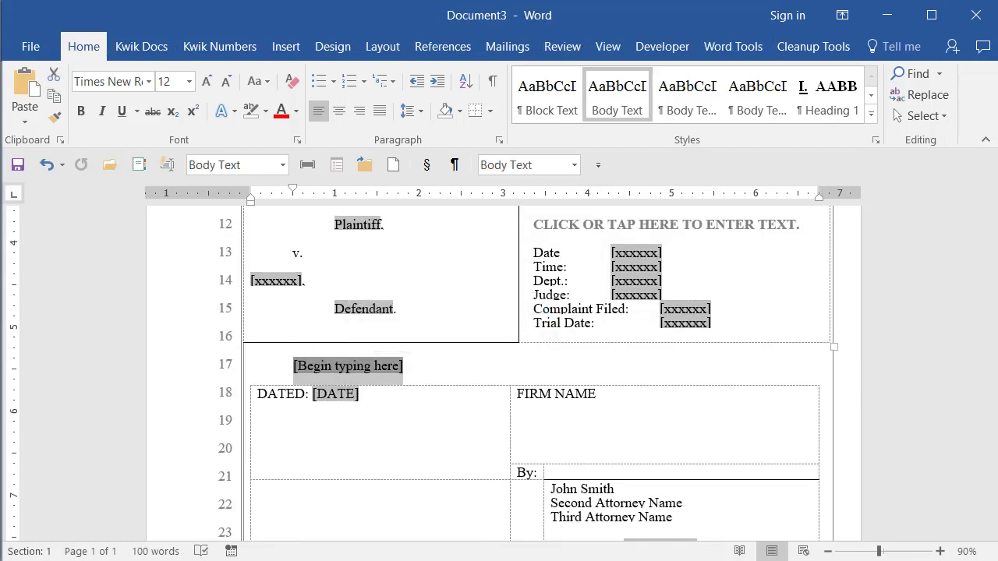
{"action": "type", "text": "="}
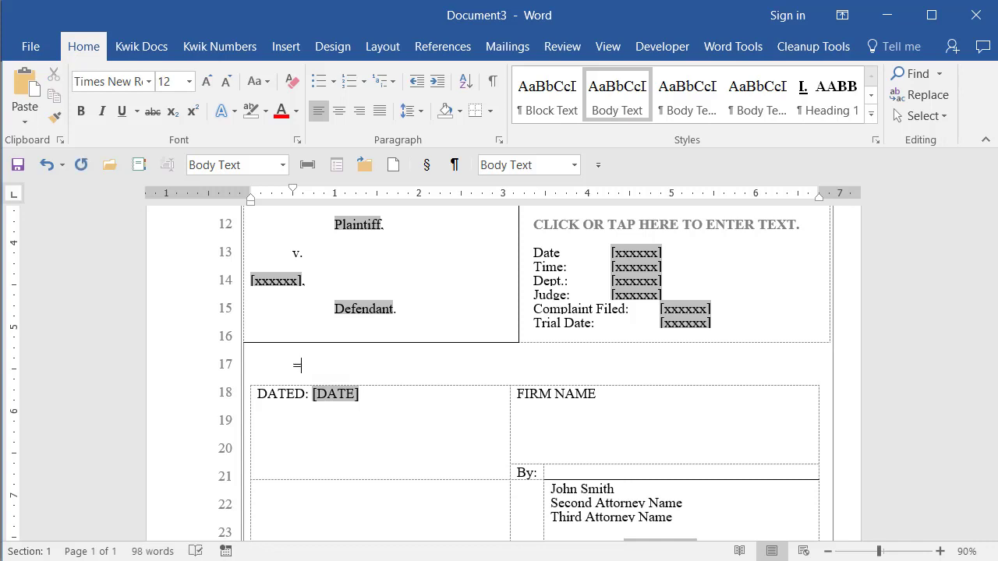
{"action": "type", "text": "rand()"}
{"action": "key", "text": "Return"}
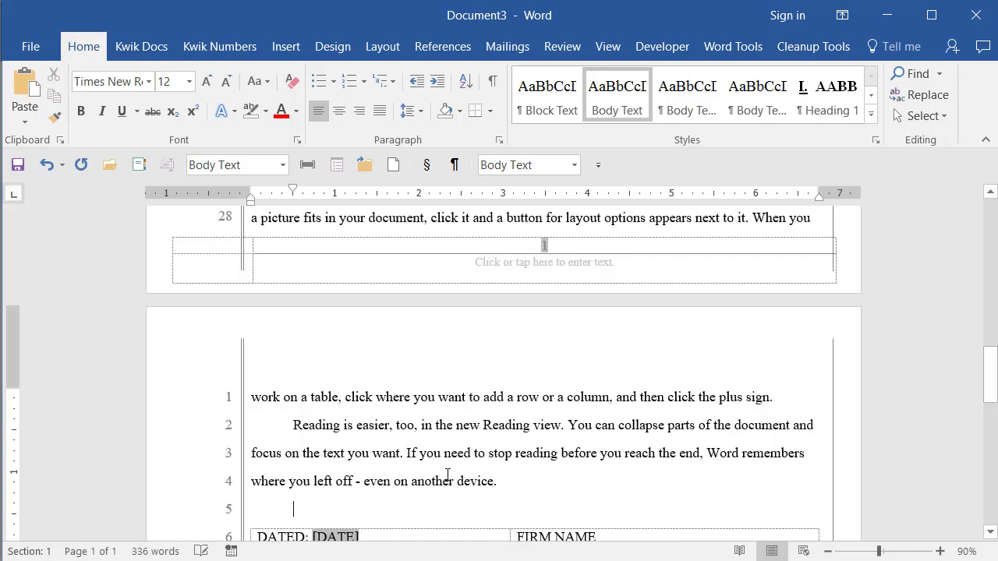
Step: Enter MOTION FOR COMMOTION in the document title field of the caption, below the case number
{"action": "scroll", "coordinate": [448, 475], "scroll_direction": "up", "scroll_amount": 5}
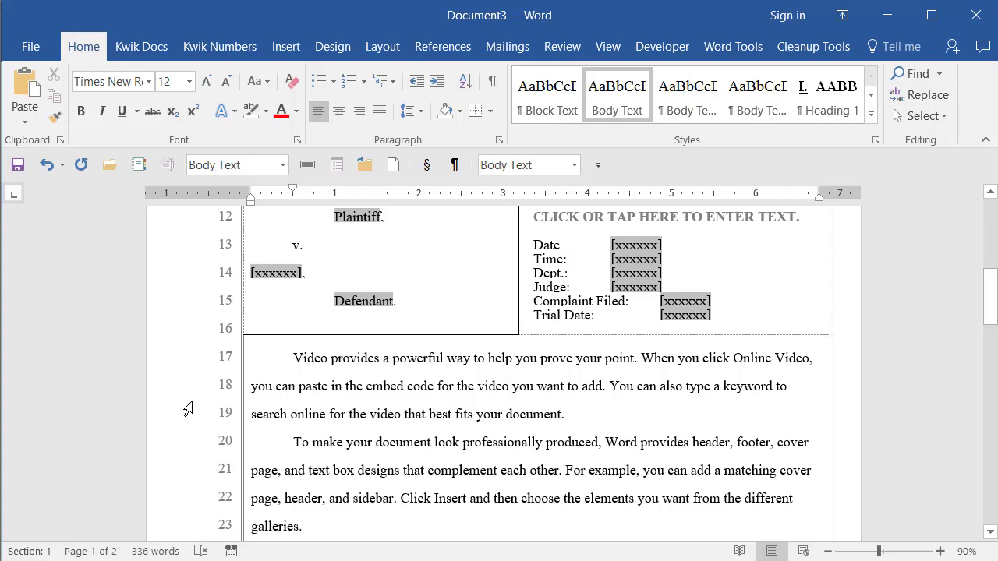
{"action": "scroll", "coordinate": [326, 410], "scroll_direction": "down", "scroll_amount": 3}
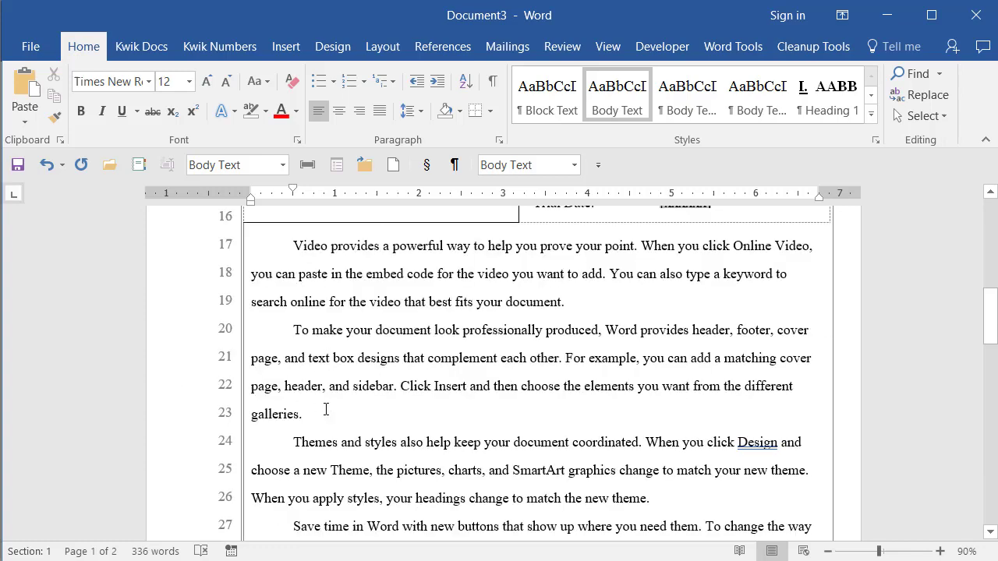
{"action": "scroll", "coordinate": [326, 410], "scroll_direction": "down", "scroll_amount": 3}
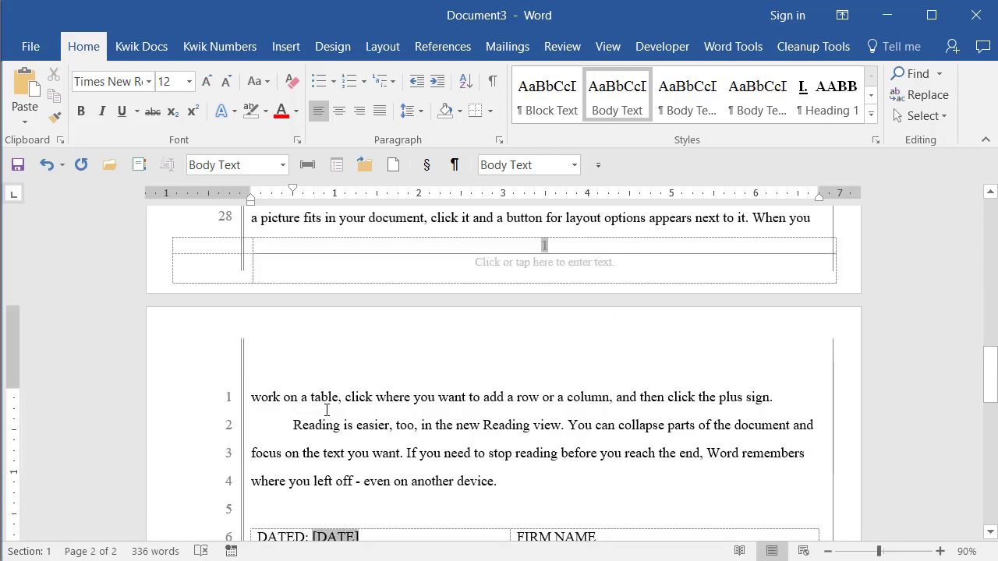
{"action": "scroll", "coordinate": [326, 411], "scroll_direction": "up", "scroll_amount": 2}
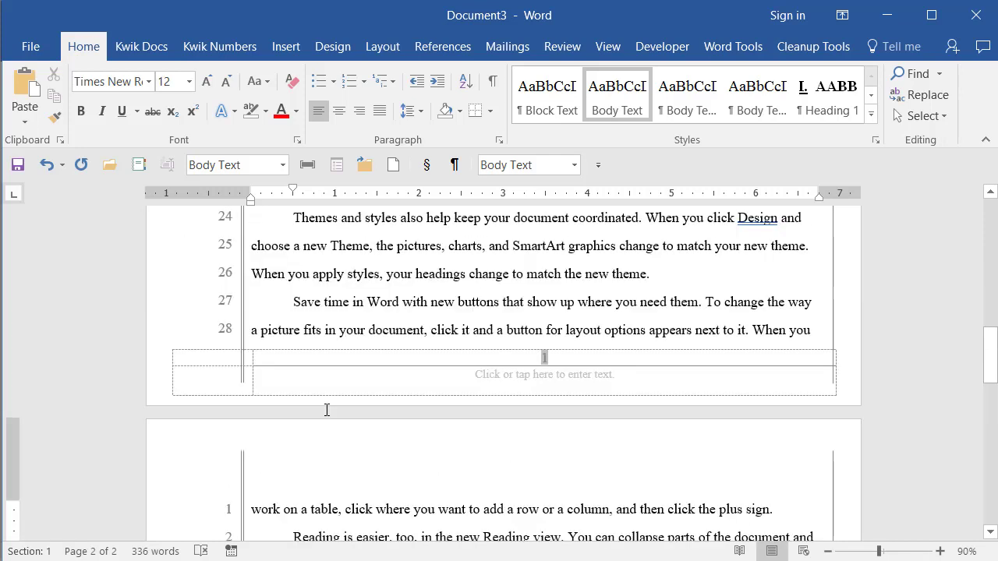
{"action": "scroll", "coordinate": [569, 389], "scroll_direction": "up", "scroll_amount": 5}
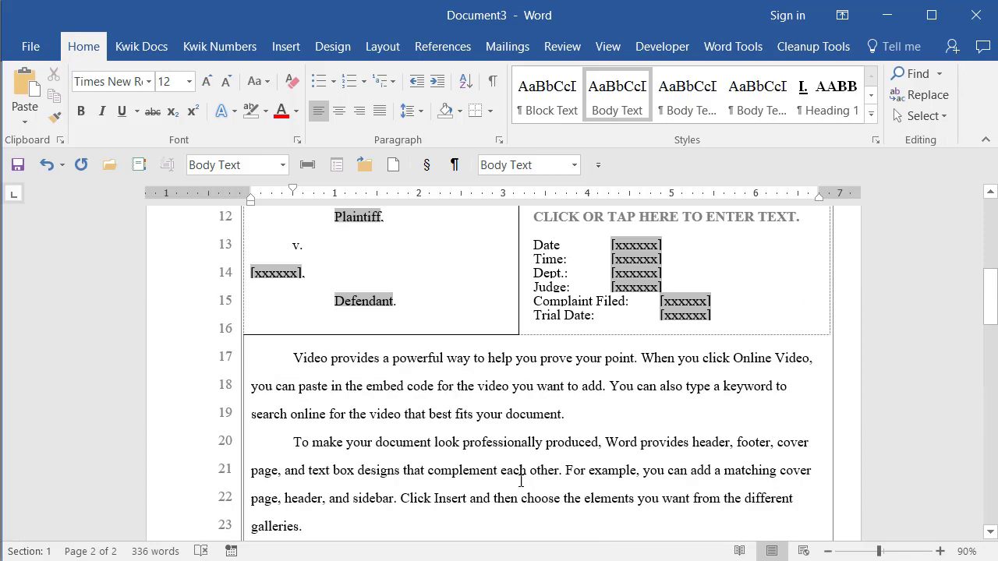
{"action": "left_click", "coordinate": [640, 324]}
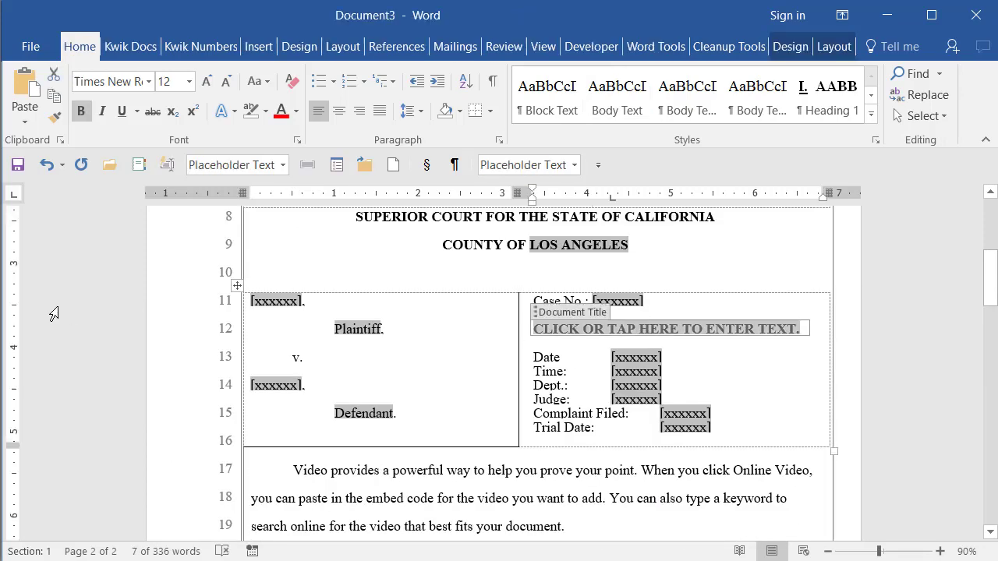
{"action": "type", "text": "MOTIO"}
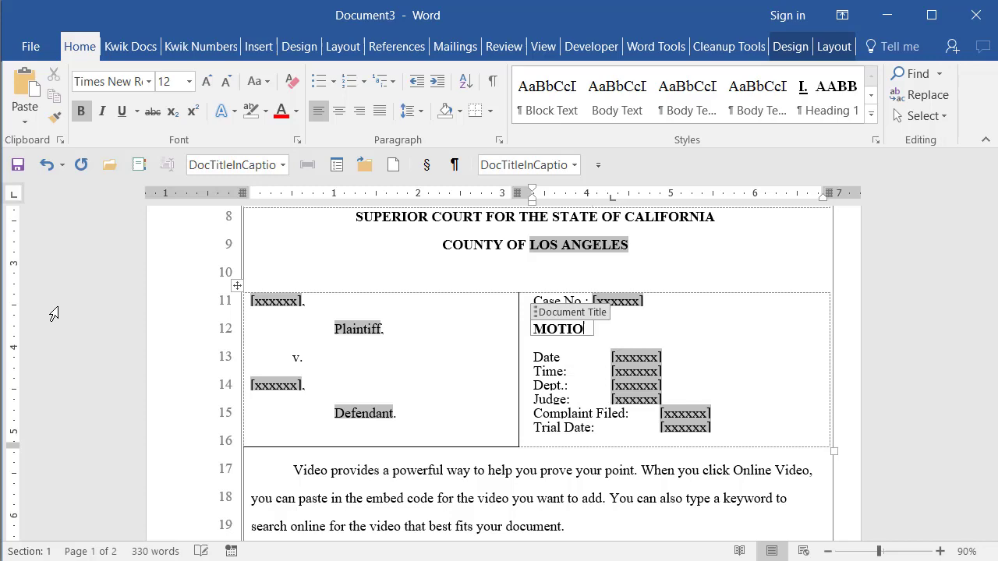
{"action": "type", "text": "N FOR COMMOTION"}
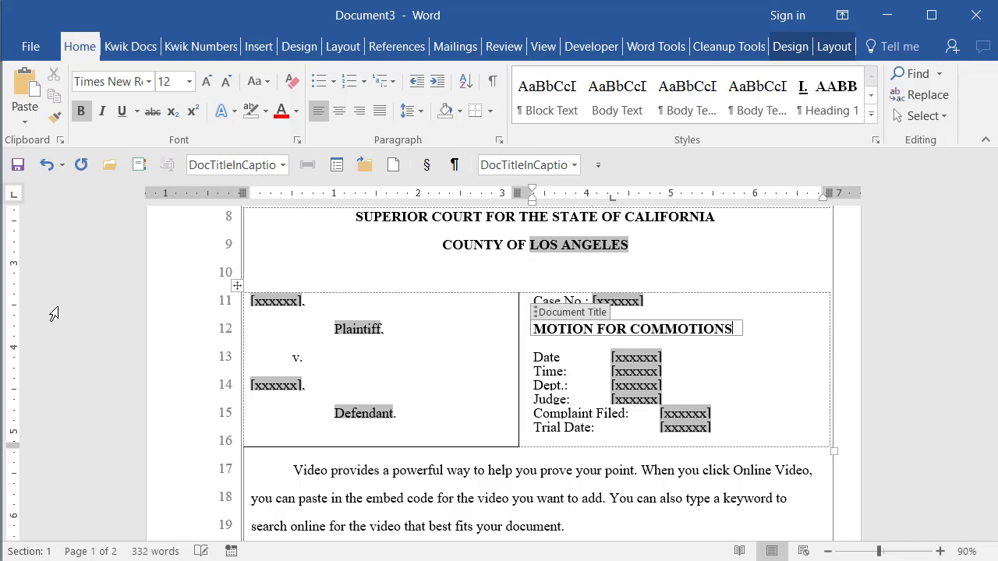
{"action": "left_click", "coordinate": [329, 485]}
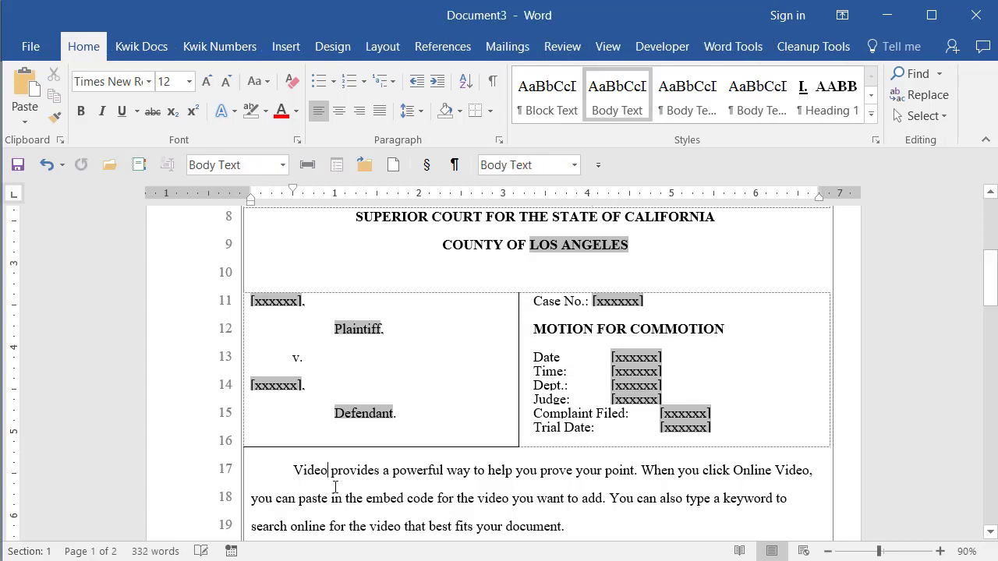
Step: Compare the title in the first page's footer with the document title field in the caption
{"action": "scroll", "coordinate": [413, 472], "scroll_direction": "down", "scroll_amount": 4}
{"action": "scroll", "coordinate": [413, 472], "scroll_direction": "down", "scroll_amount": 1}
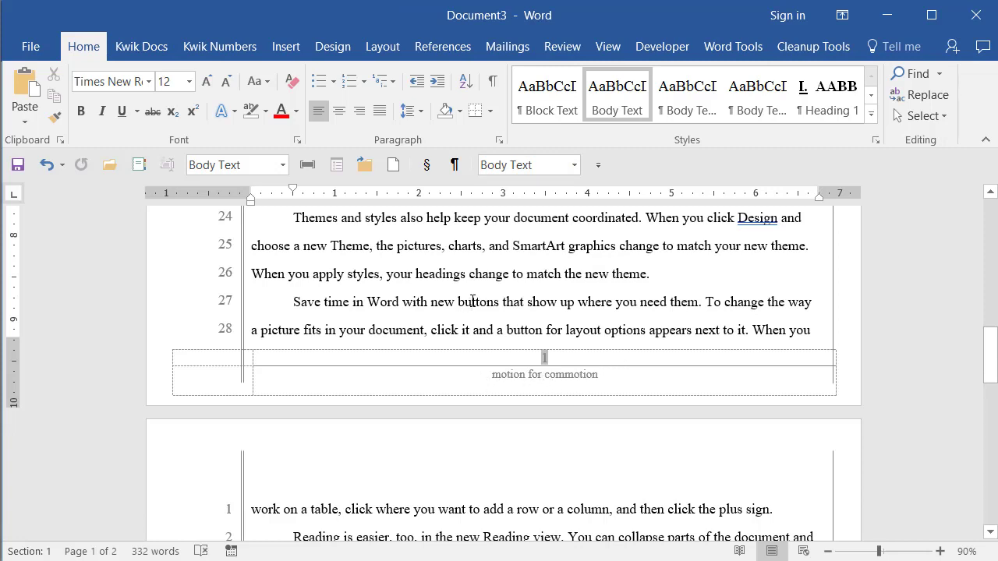
{"action": "scroll", "coordinate": [472, 300], "scroll_direction": "up", "scroll_amount": 2}
{"action": "scroll", "coordinate": [472, 301], "scroll_direction": "up", "scroll_amount": 3}
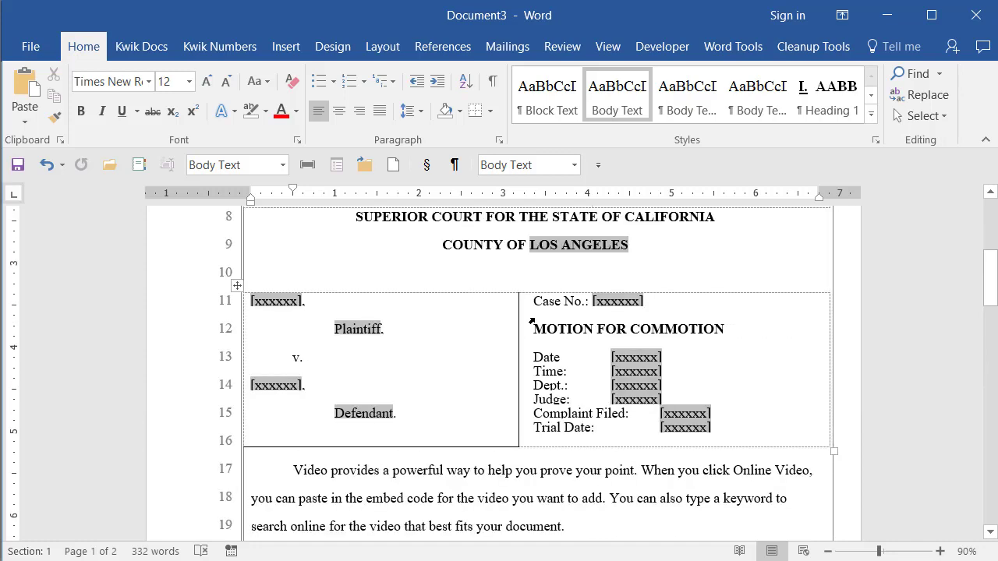
{"action": "left_click", "coordinate": [567, 330]}
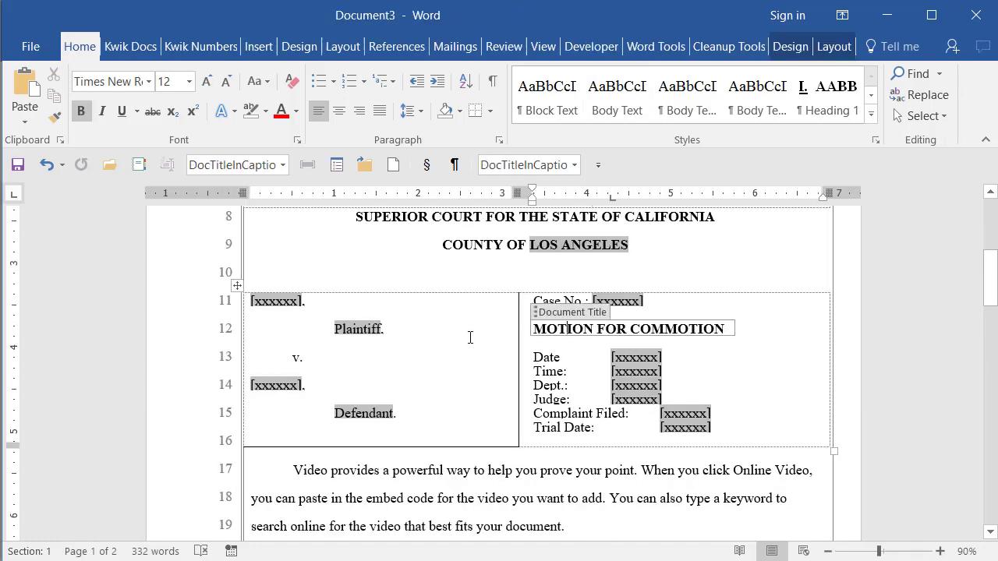
{"action": "left_click", "coordinate": [414, 527]}
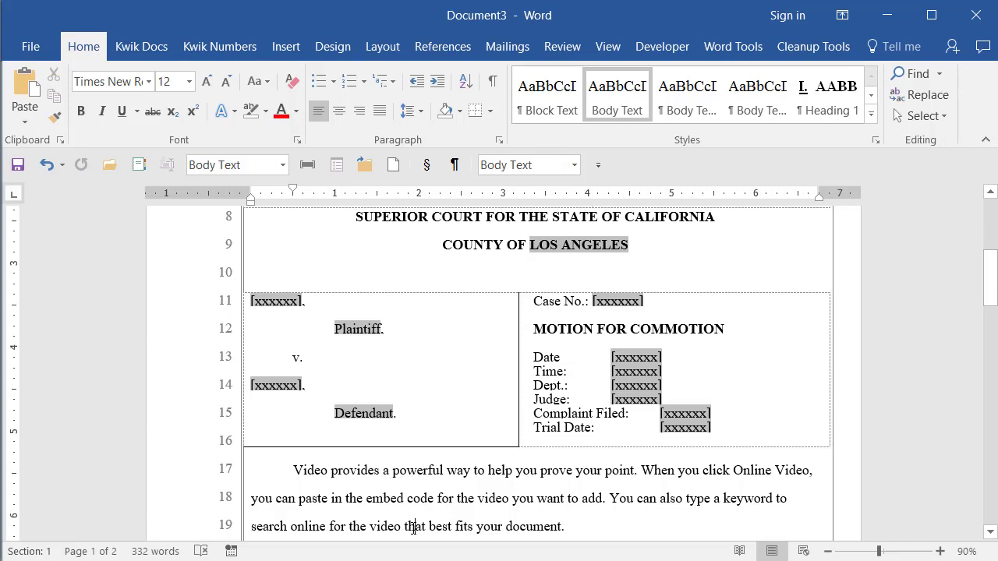
Step: Apply the Block Text style to the paragraph beginning "To make your document look professionally produced"
{"action": "scroll", "coordinate": [414, 529], "scroll_direction": "down", "scroll_amount": 3}
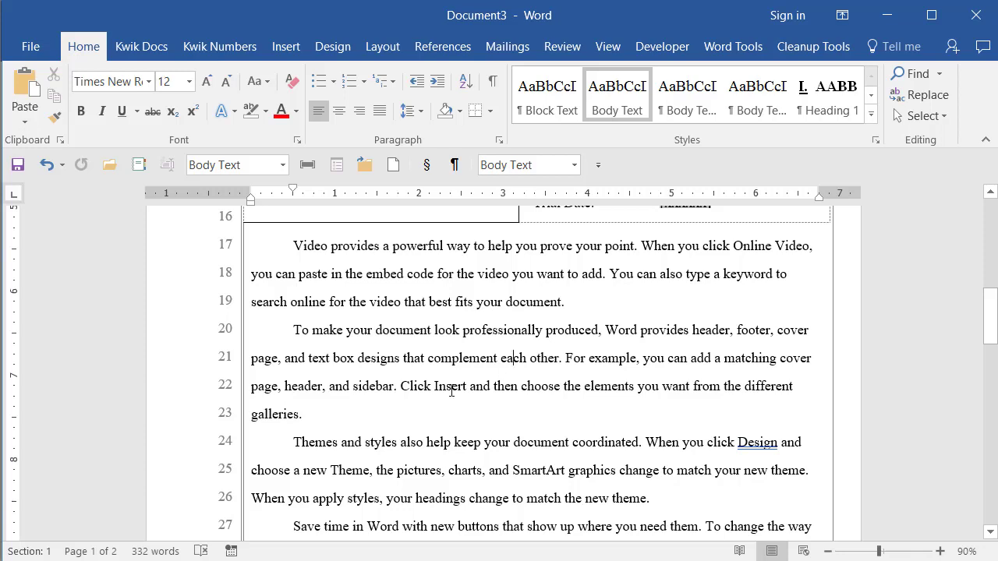
{"action": "scroll", "coordinate": [451, 390], "scroll_direction": "up", "scroll_amount": 3}
{"action": "scroll", "coordinate": [451, 390], "scroll_direction": "down", "scroll_amount": 1}
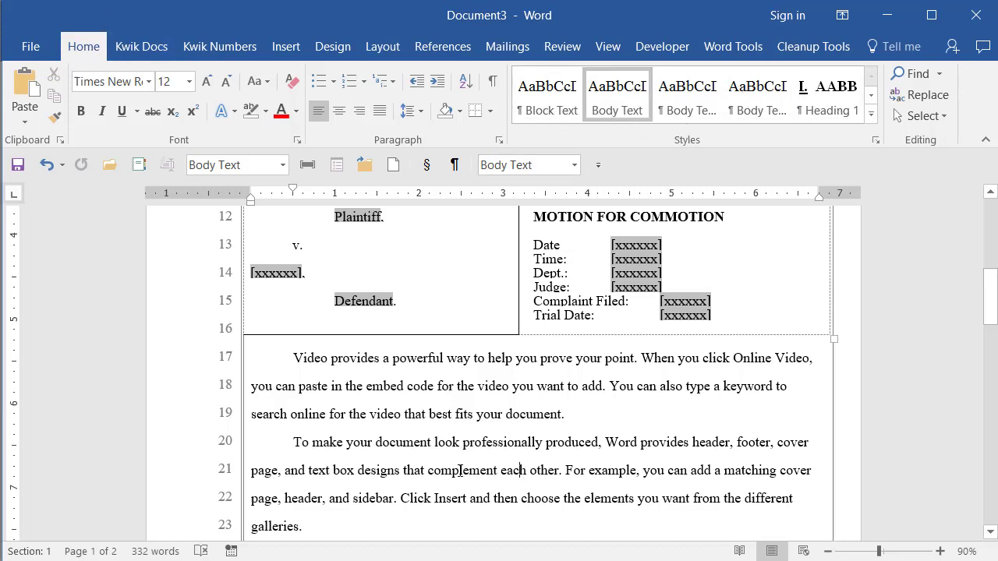
{"action": "left_click", "coordinate": [518, 83]}
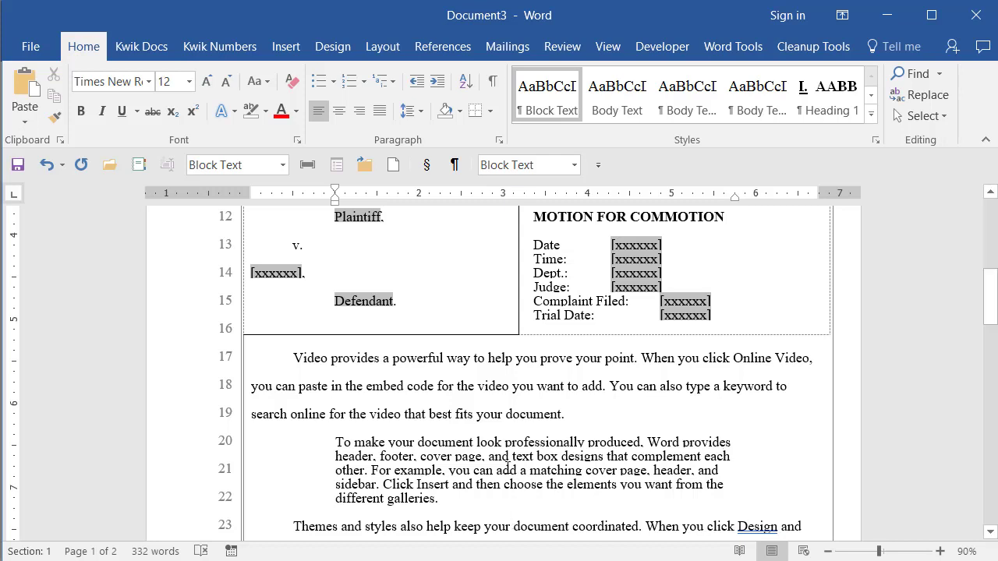
Step: Apply the Body Text Continued style to the paragraph beginning "Themes and styles also help"
{"action": "scroll", "coordinate": [513, 496], "scroll_direction": "down", "scroll_amount": 2}
{"action": "left_click", "coordinate": [467, 455]}
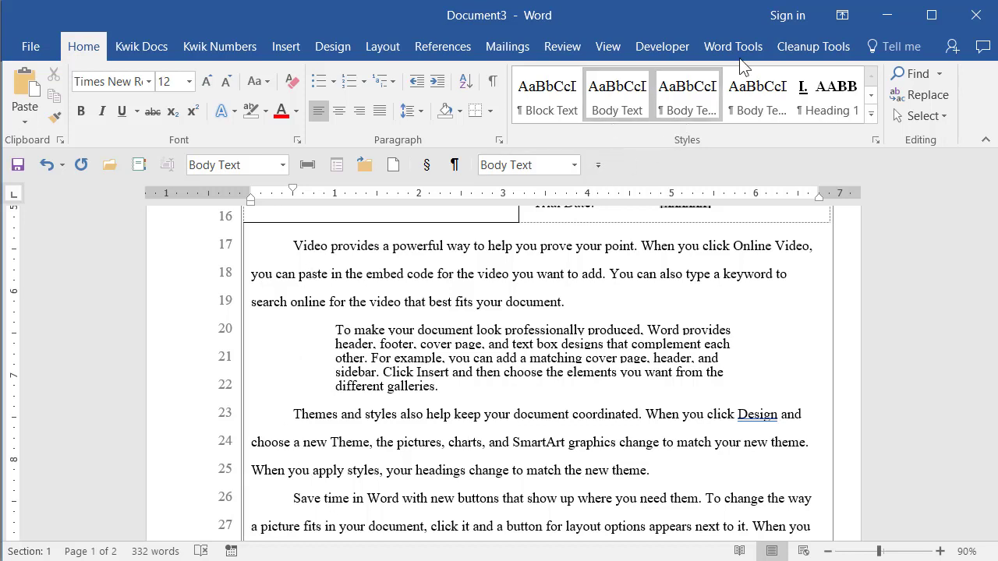
{"action": "left_click", "coordinate": [683, 103]}
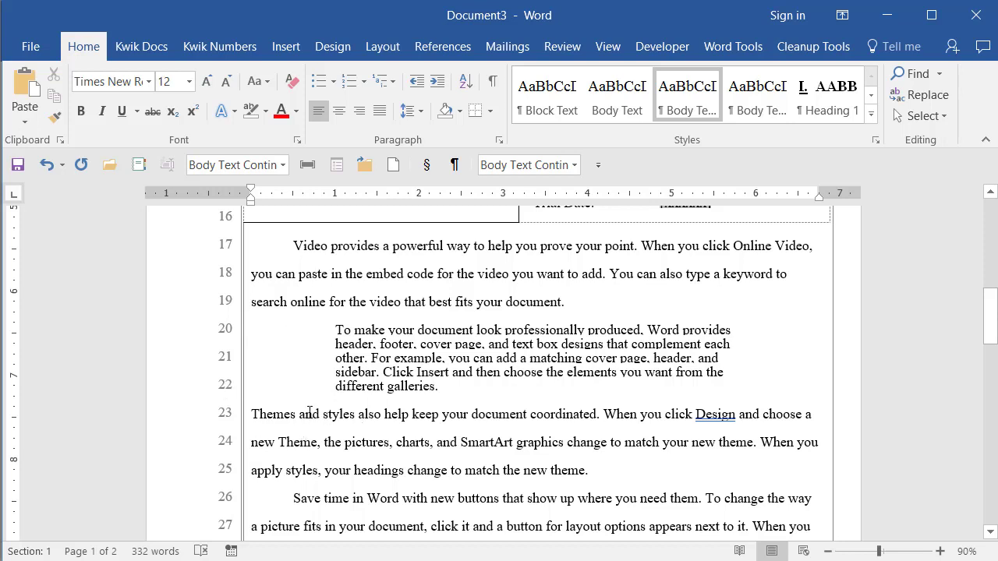
Step: Apply the List Number 3 style to the three paragraphs from "To make your document look" through "Save time in Word"
{"action": "left_click_drag", "start_coordinate": [428, 357], "coordinate": [435, 501]}
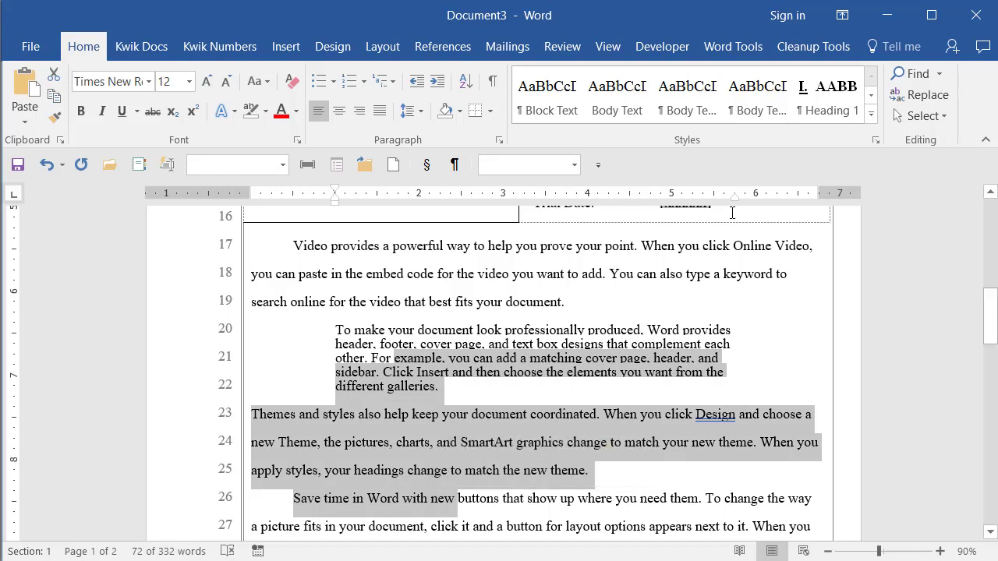
{"action": "left_click", "coordinate": [871, 114]}
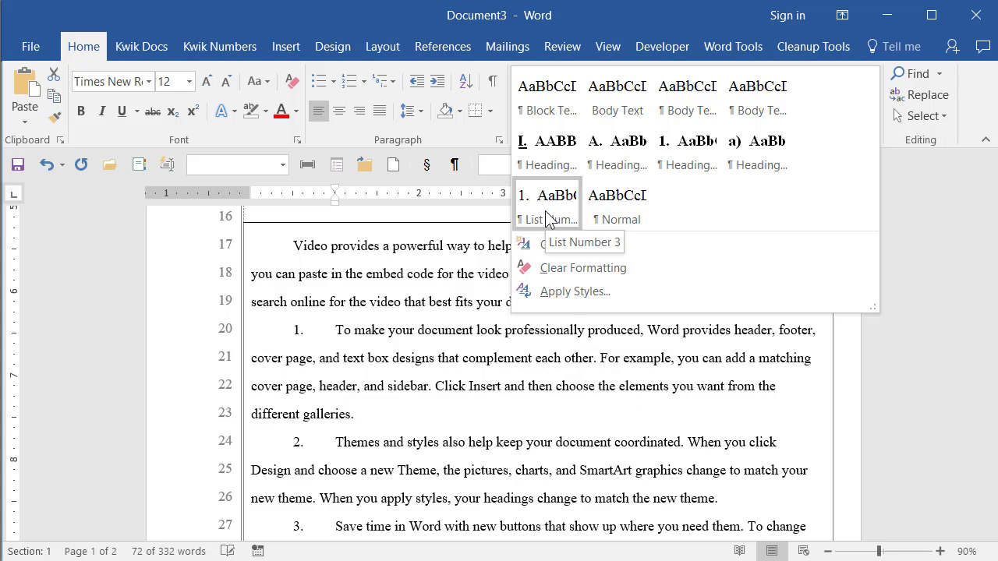
{"action": "left_click", "coordinate": [548, 219]}
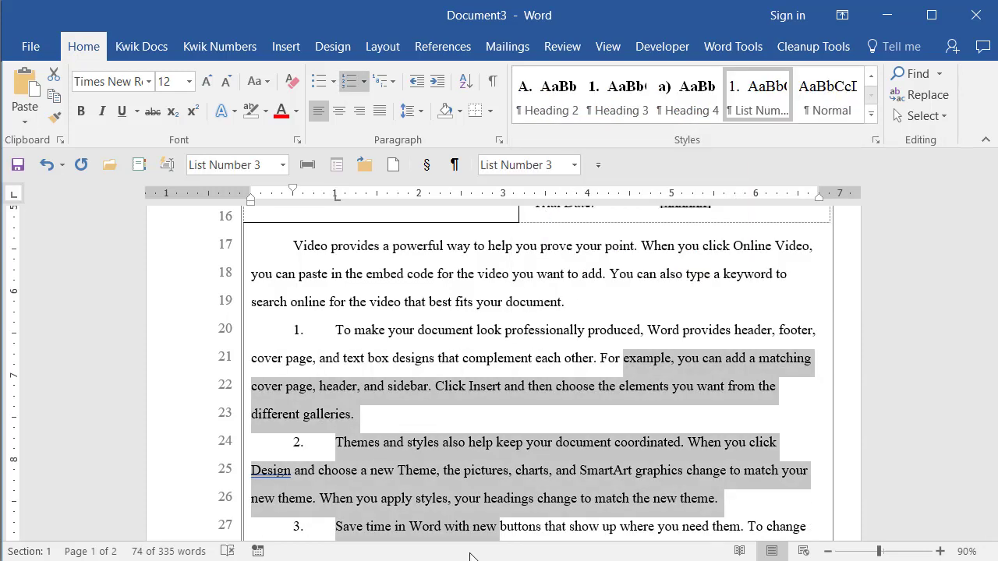
{"action": "left_click", "coordinate": [475, 301]}
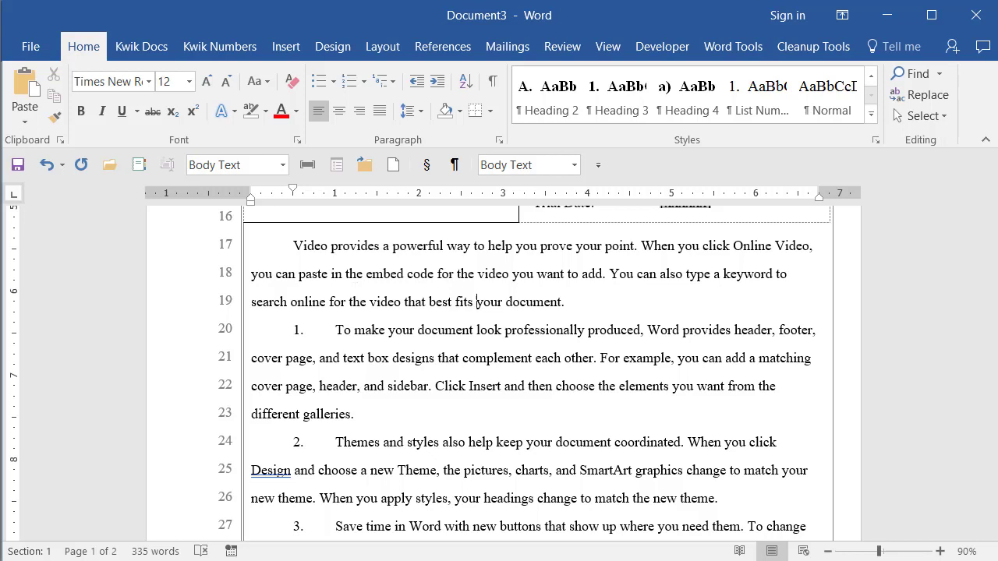
Step: Apply the Body Text style to the three paragraphs from "To make your document look" through "Save time in Word"
{"action": "left_click_drag", "start_coordinate": [522, 360], "coordinate": [548, 527]}
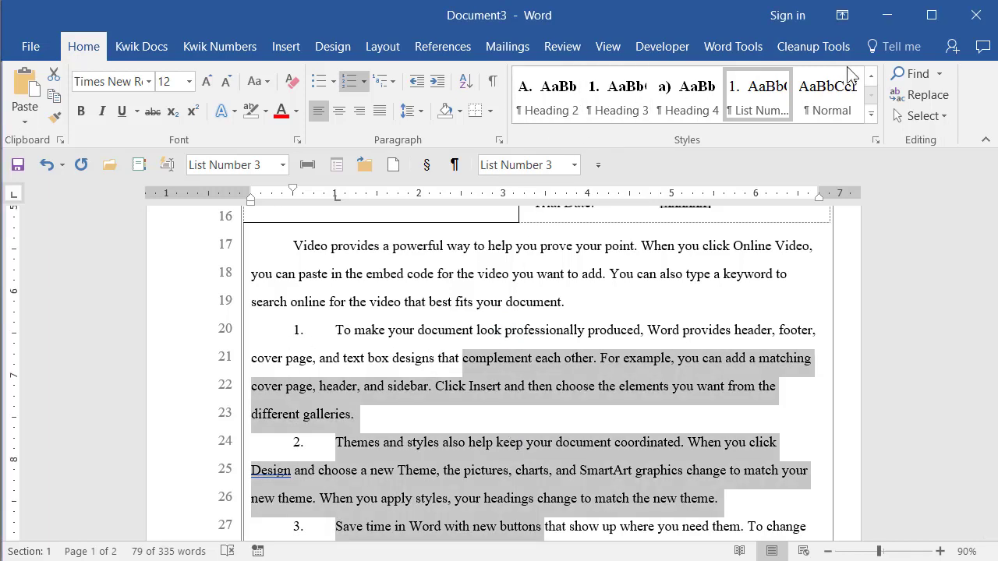
{"action": "left_click", "coordinate": [870, 77]}
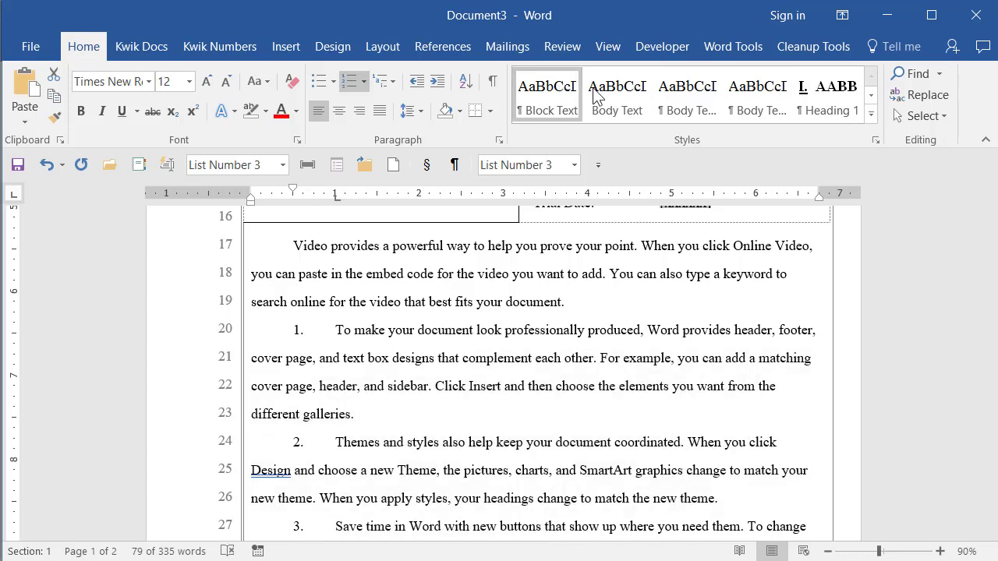
{"action": "left_click", "coordinate": [617, 97]}
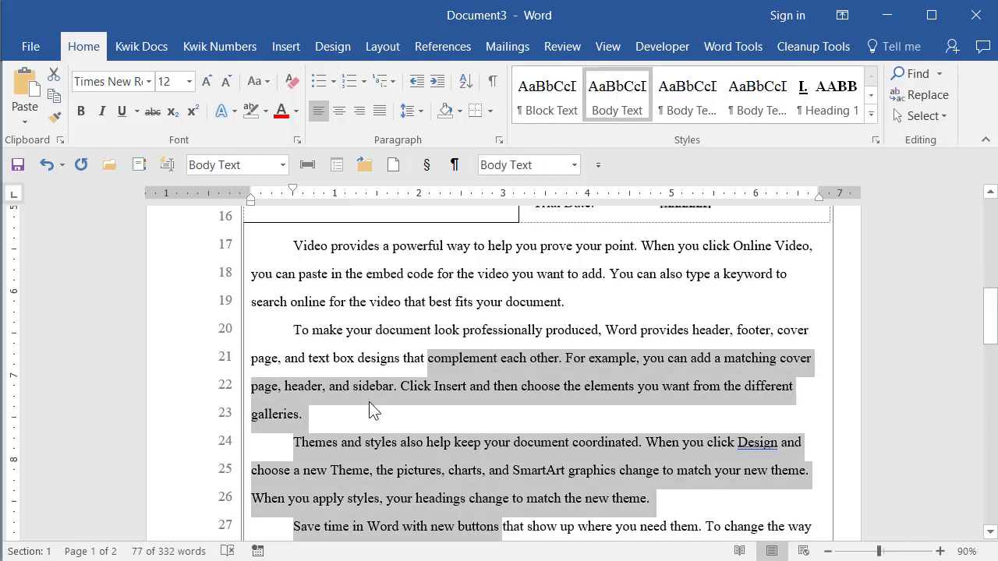
Step: Below the "Video provides" paragraph, add a Heading 1 reading "INTRODUCTION" followed by a Body Text line reading "This is just body text."
{"action": "left_click", "coordinate": [368, 367]}
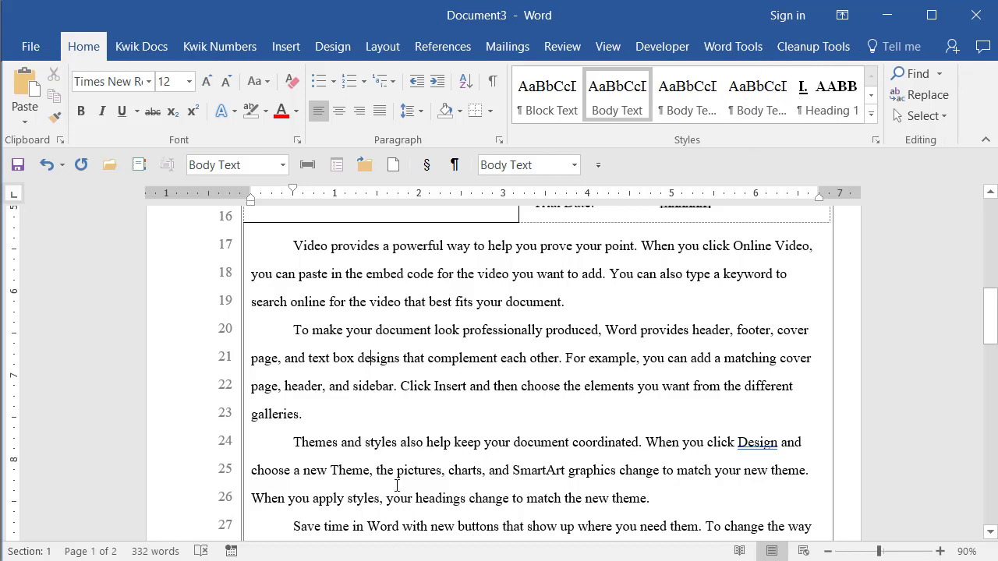
{"action": "left_click", "coordinate": [582, 304]}
{"action": "key", "text": "Return"}
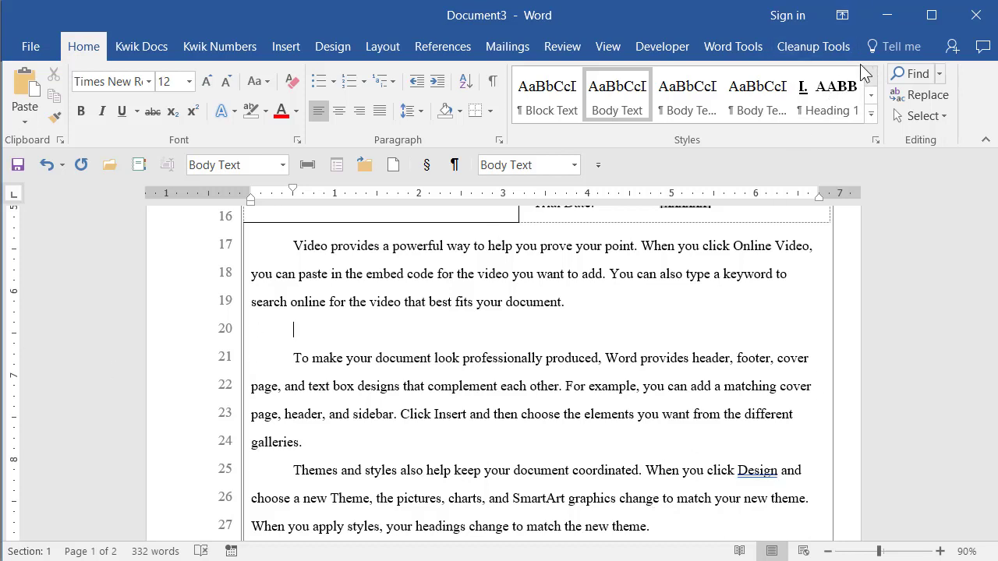
{"action": "left_click", "coordinate": [828, 98]}
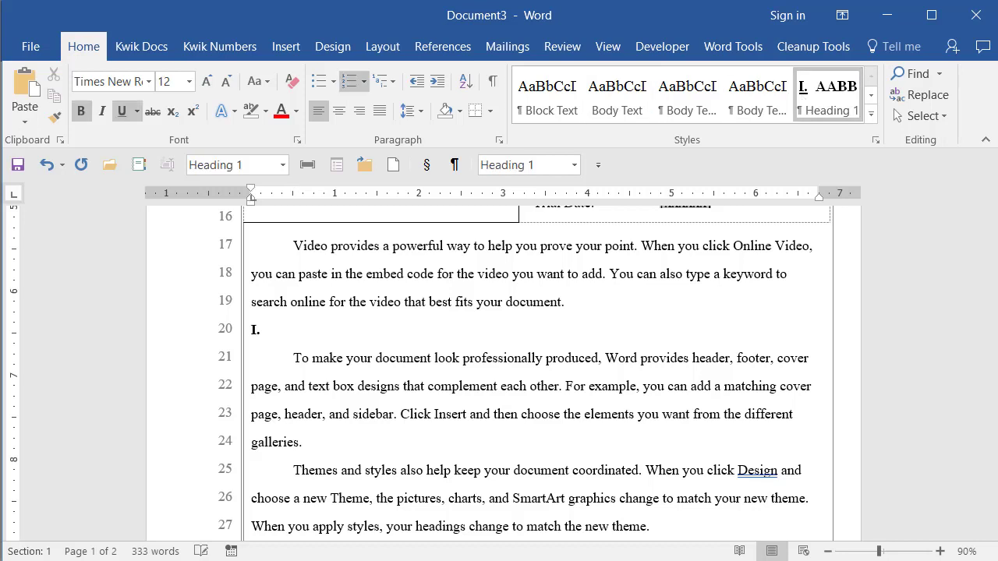
{"action": "type", "text": "INTRODUCTION"}
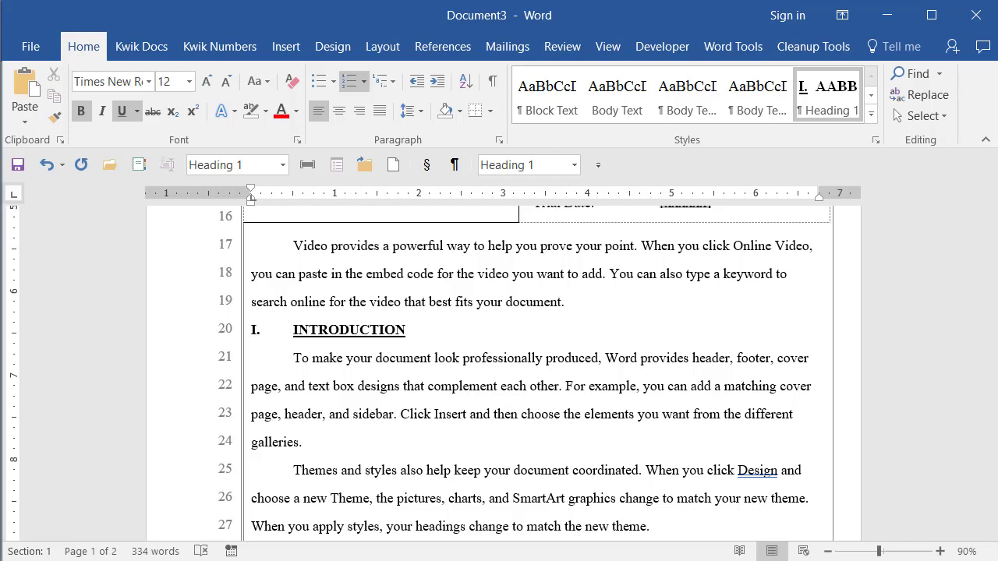
{"action": "key", "text": "Return"}
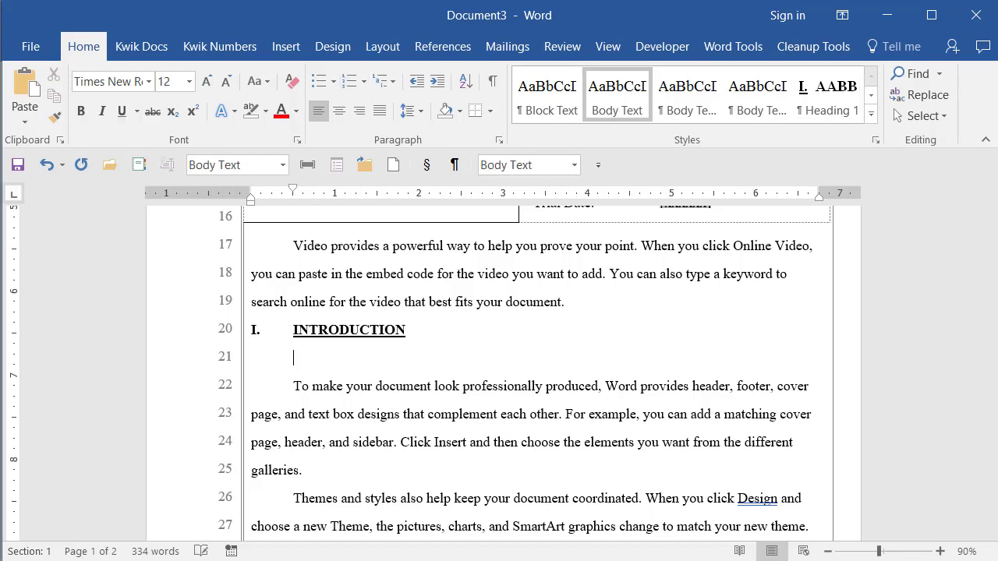
{"action": "type", "text": "This is just body text."}
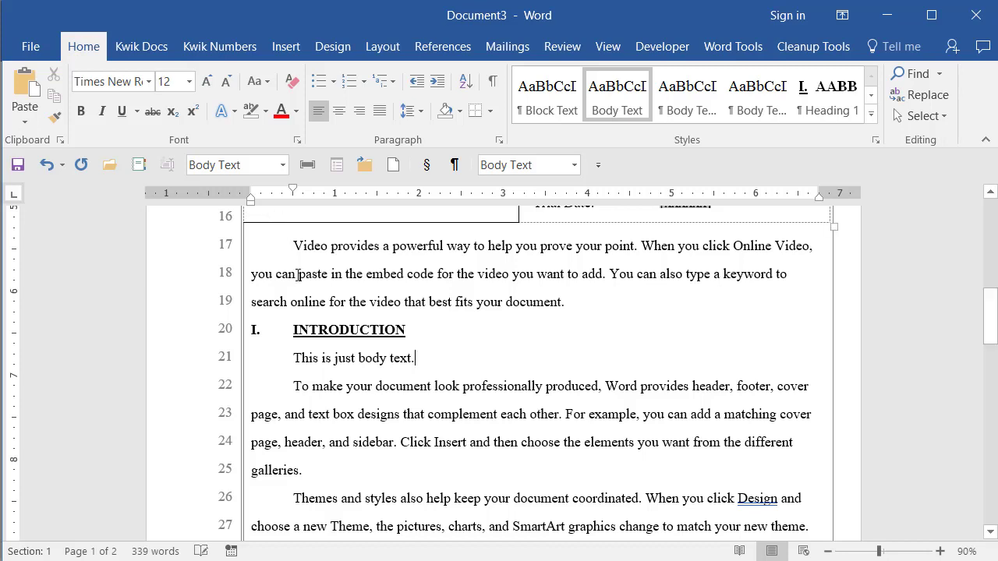
Step: Below the body text line, add a Heading 2 paragraph containing the sentence "This is heading two." five times
{"action": "key", "text": "Return"}
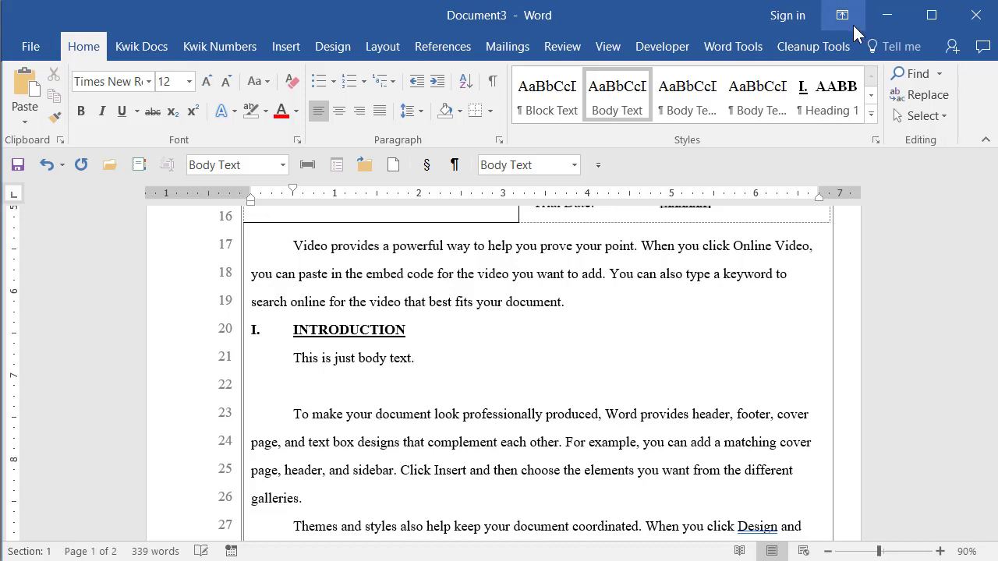
{"action": "left_click", "coordinate": [871, 94]}
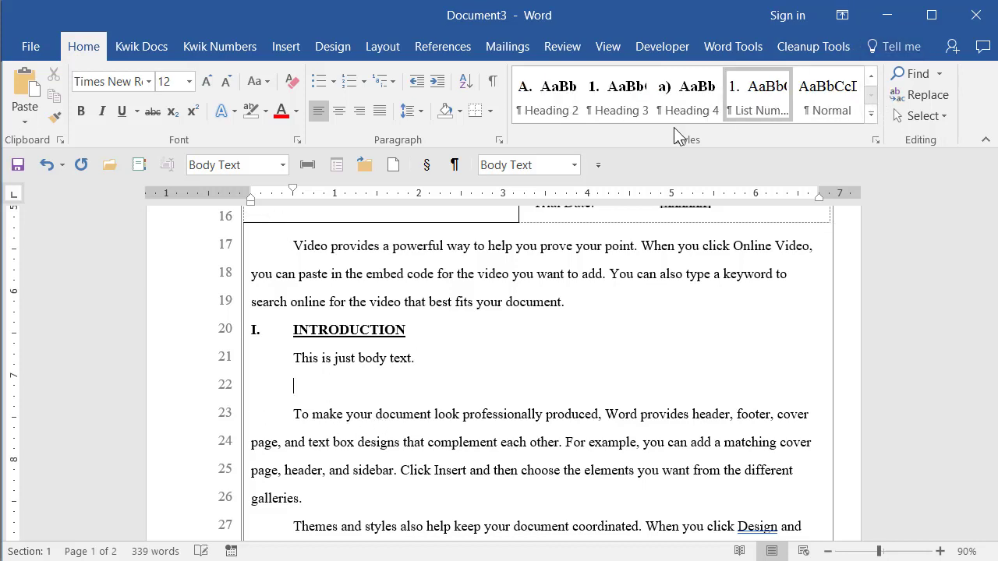
{"action": "left_click", "coordinate": [538, 97]}
{"action": "type", "text": "This is "}
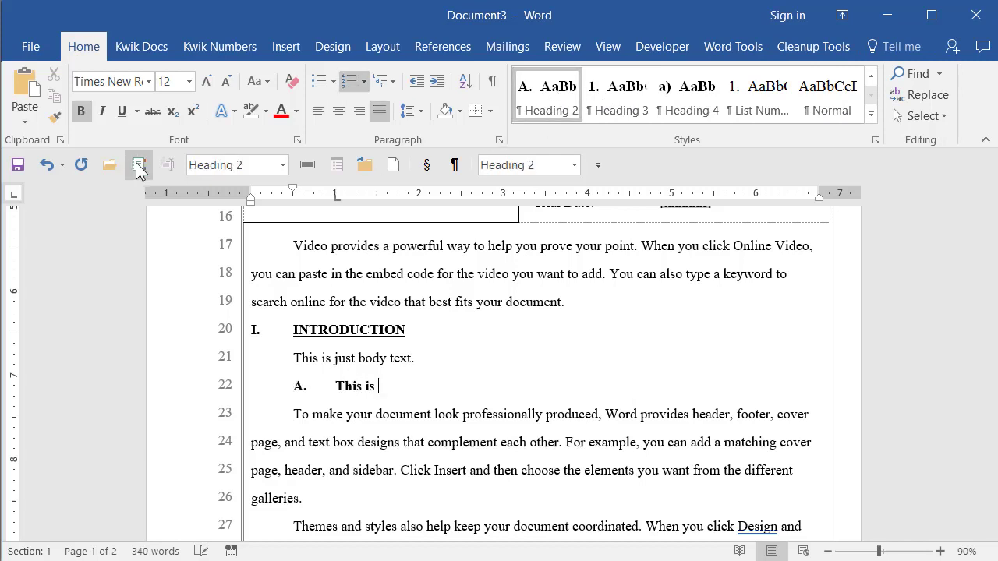
{"action": "type", "text": "heading two."}
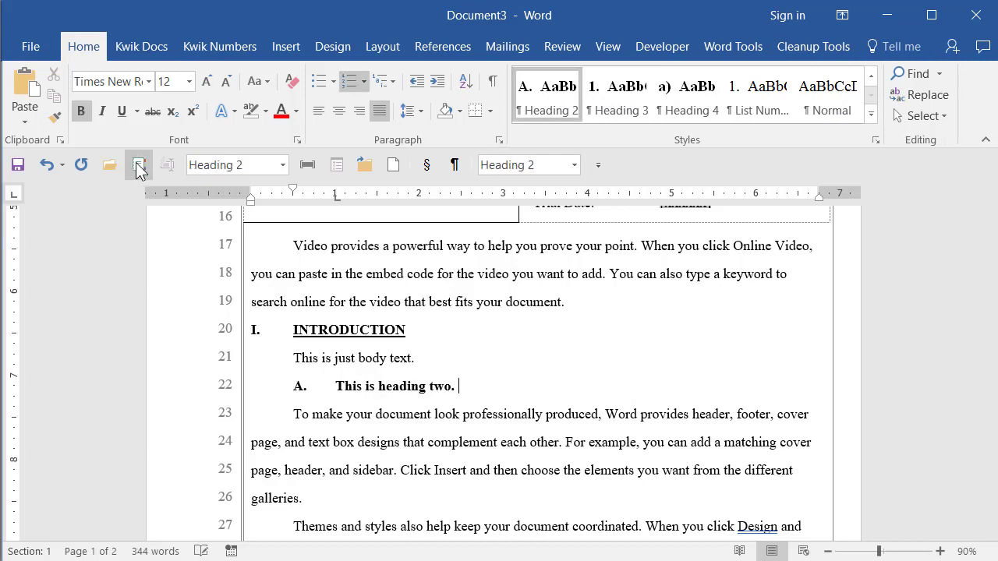
{"action": "left_click", "coordinate": [139, 164]}
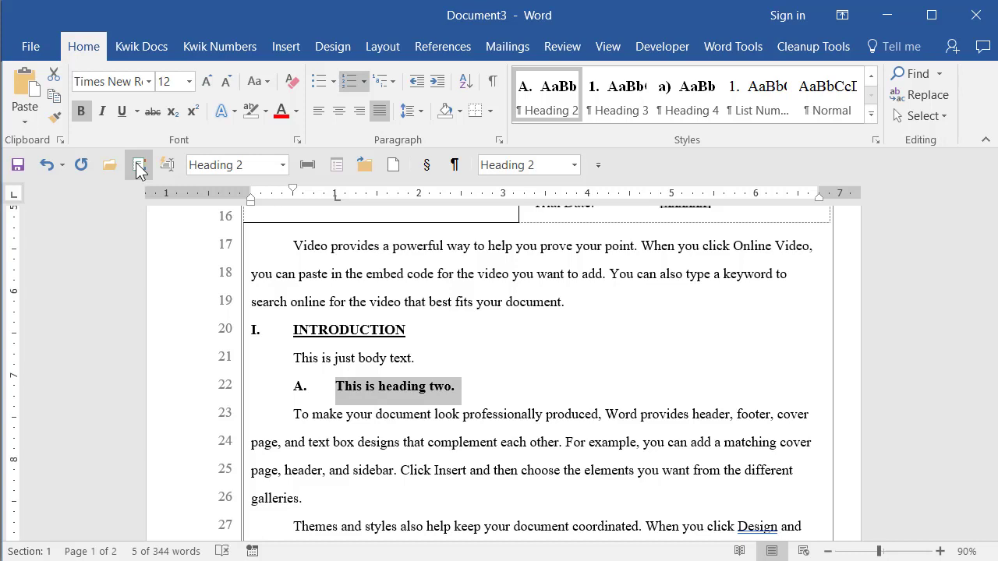
{"action": "key", "text": "ctrl+v"}
{"action": "key", "text": "ctrl+v"}
{"action": "key", "text": "ctrl+v"}
{"action": "key", "text": "ctrl+v"}
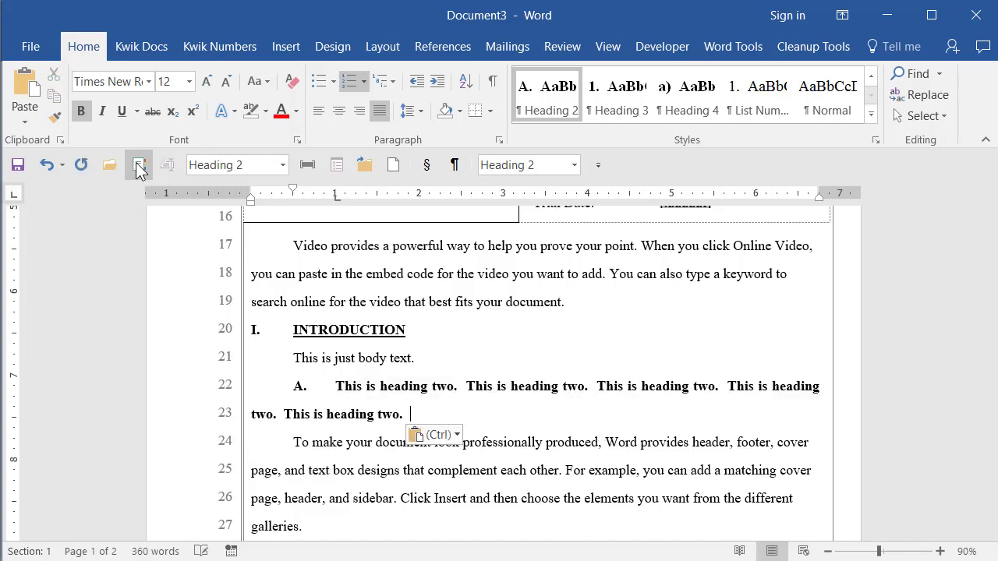
Step: Split the "To make your document look" paragraph before "For example", try Heading 3 on the new paragraph and settle on Heading 2
{"action": "scroll", "coordinate": [430, 418], "scroll_direction": "down", "scroll_amount": 3}
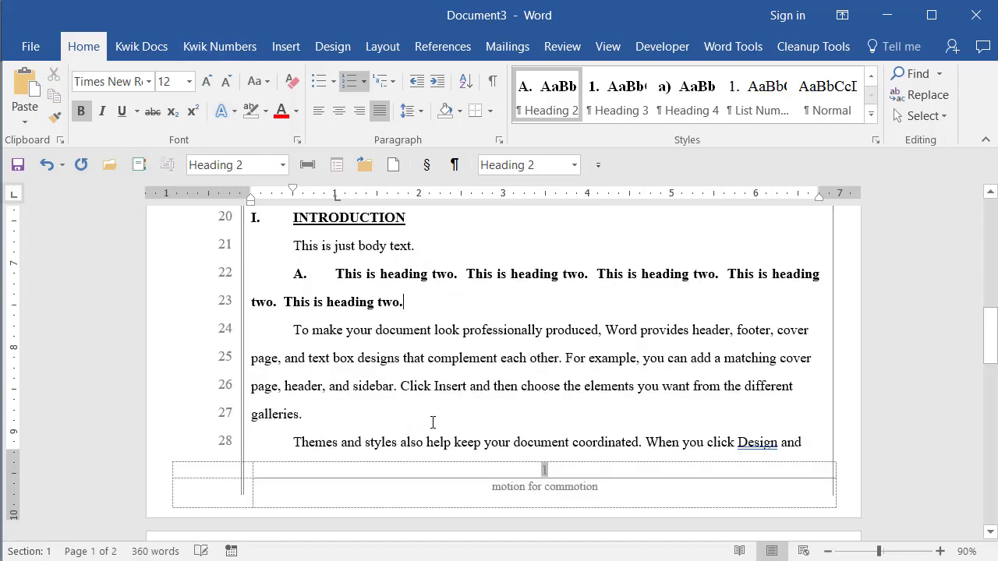
{"action": "scroll", "coordinate": [439, 338], "scroll_direction": "down", "scroll_amount": 3}
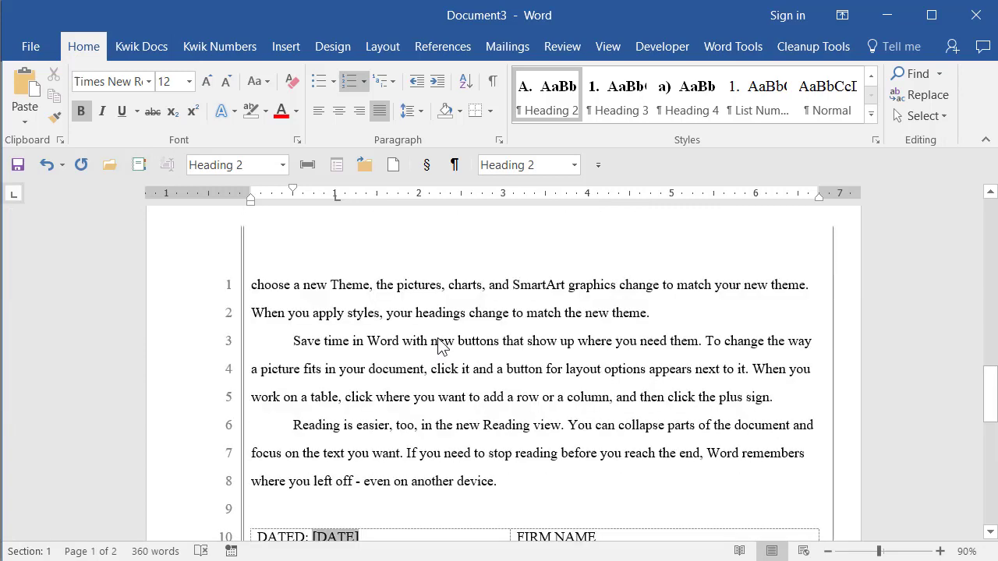
{"action": "scroll", "coordinate": [439, 345], "scroll_direction": "up", "scroll_amount": 4}
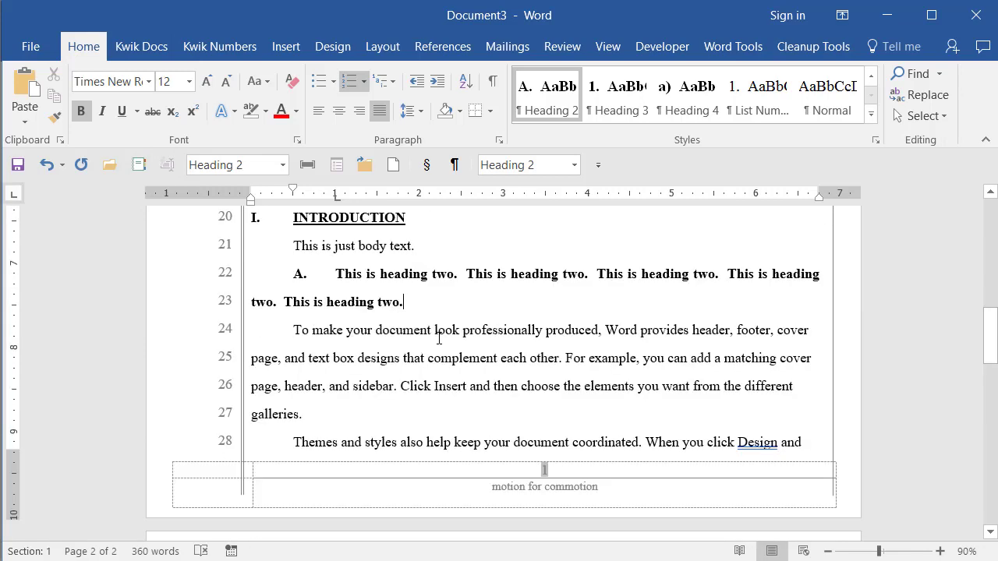
{"action": "left_click", "coordinate": [565, 358]}
{"action": "key", "text": "Return"}
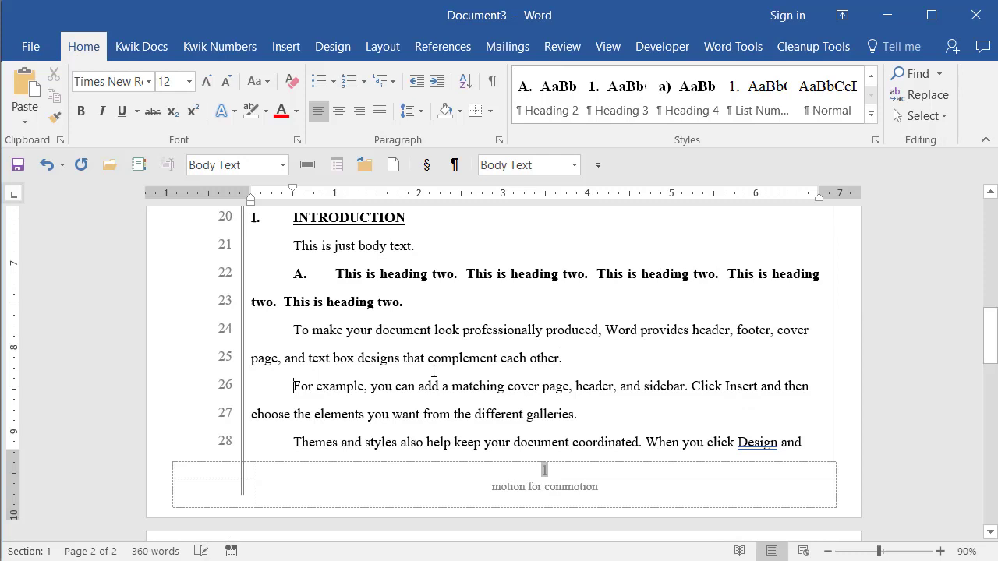
{"action": "left_click", "coordinate": [616, 98]}
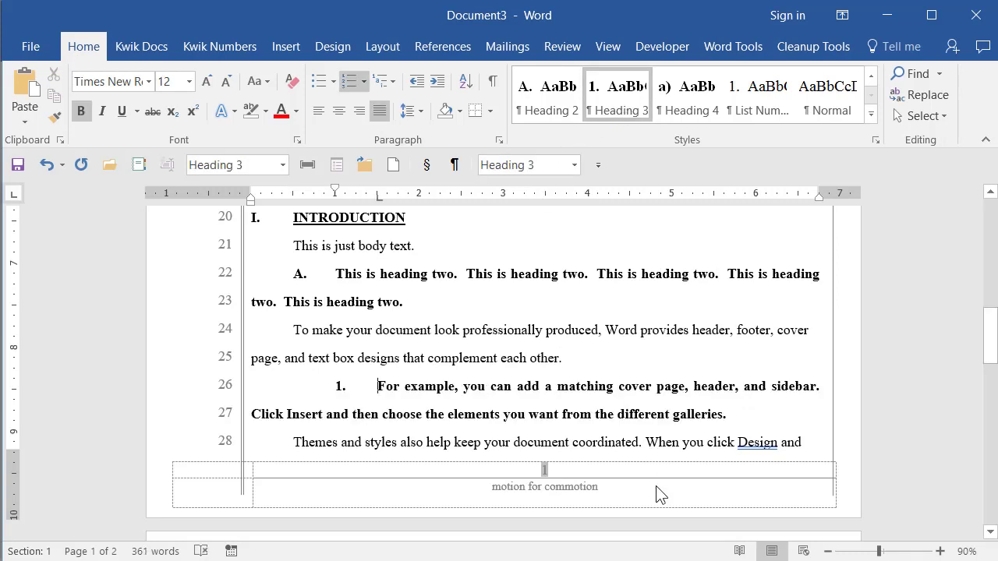
{"action": "left_click", "coordinate": [560, 96]}
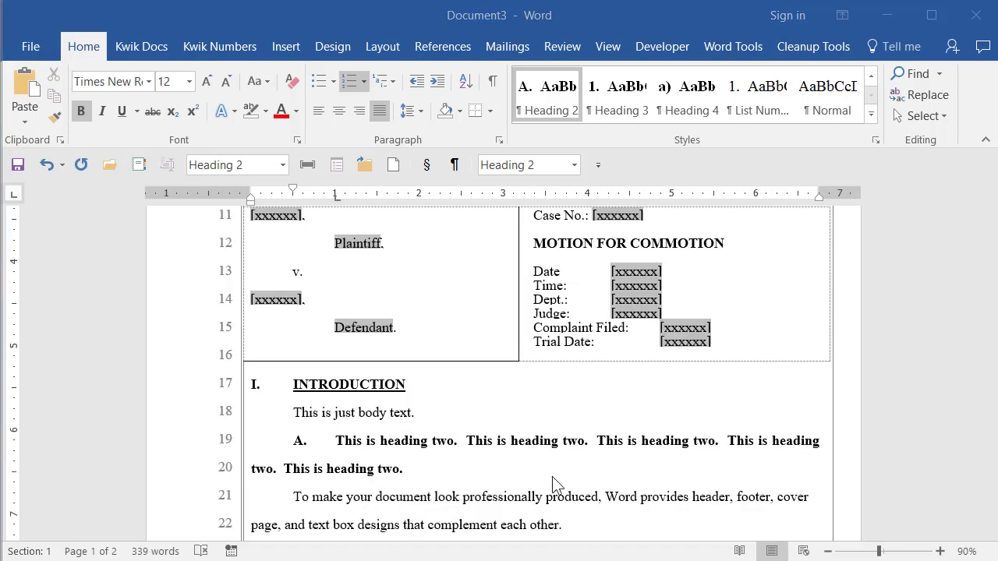
Step: Modify the Heading 2 style so that its text is underlined throughout the document
{"action": "scroll", "coordinate": [530, 460], "scroll_direction": "down", "scroll_amount": 3}
{"action": "scroll", "coordinate": [524, 460], "scroll_direction": "down", "scroll_amount": 3}
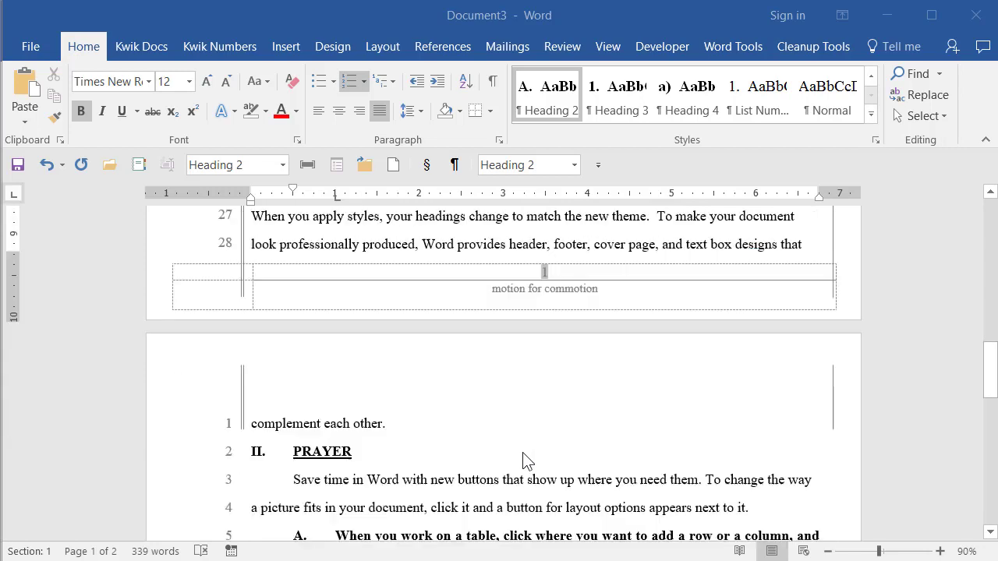
{"action": "scroll", "coordinate": [525, 460], "scroll_direction": "down", "scroll_amount": 2}
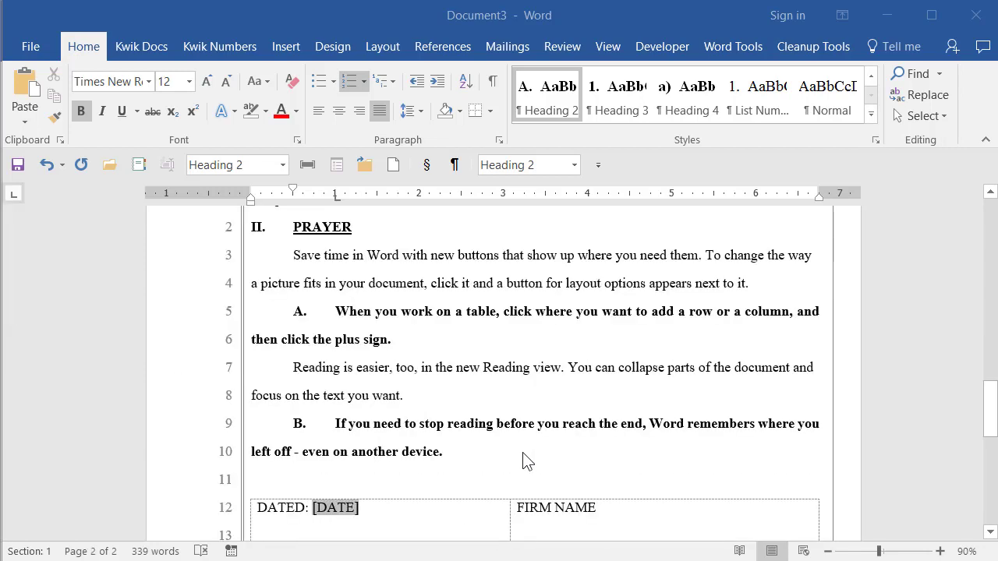
{"action": "scroll", "coordinate": [524, 462], "scroll_direction": "up", "scroll_amount": 5}
{"action": "scroll", "coordinate": [526, 461], "scroll_direction": "up", "scroll_amount": 2}
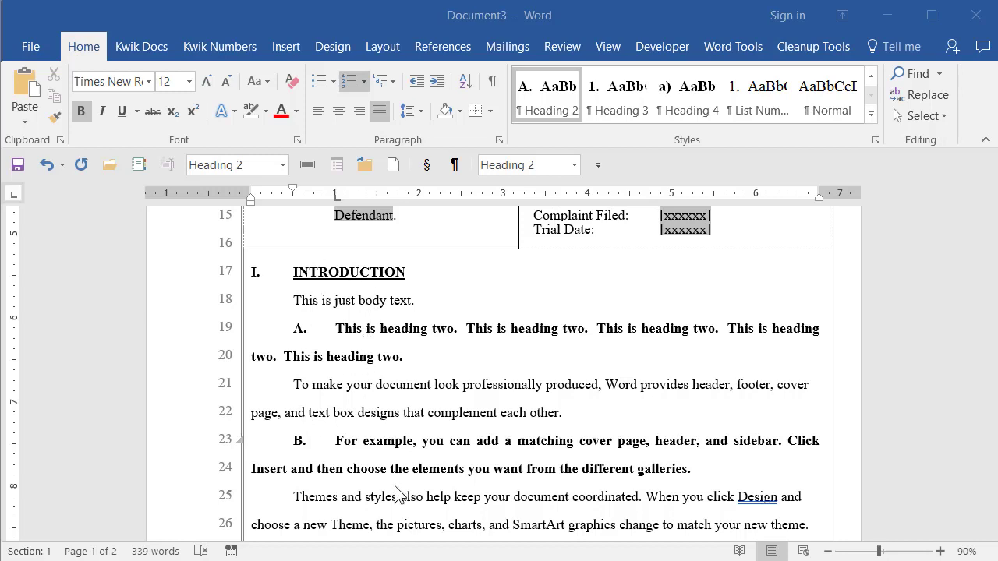
{"action": "left_click", "coordinate": [546, 88]}
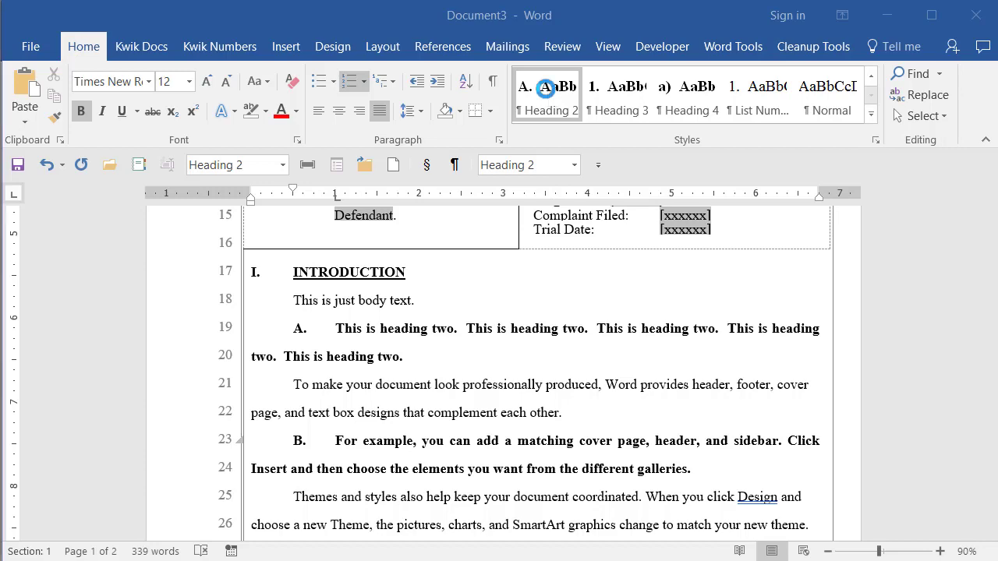
{"action": "right_click", "coordinate": [545, 88]}
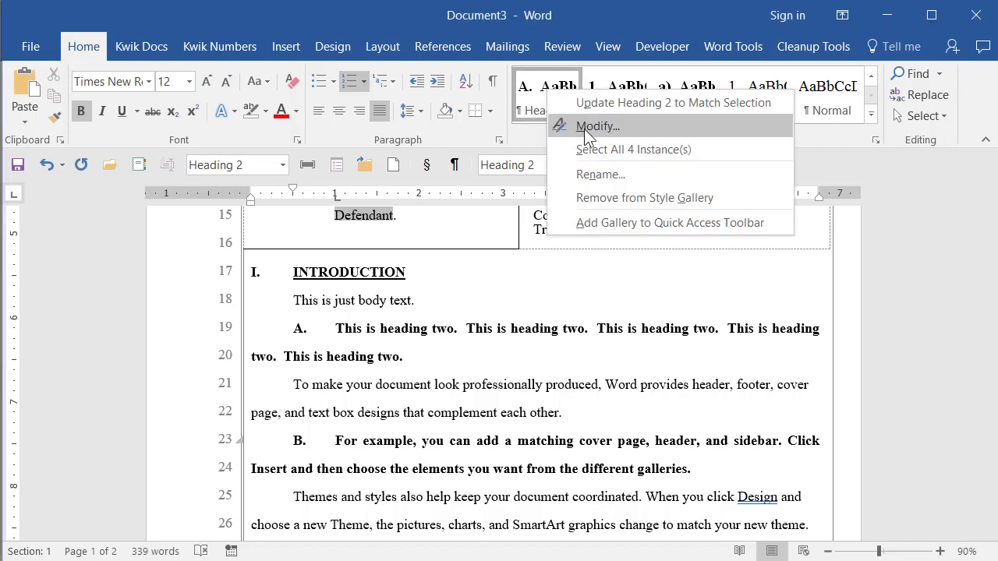
{"action": "left_click", "coordinate": [586, 126]}
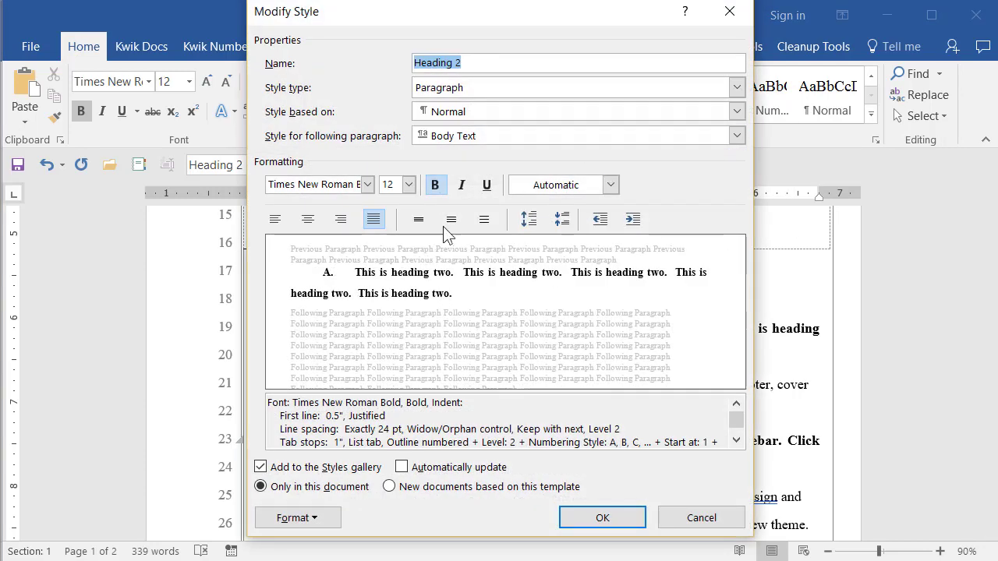
{"action": "left_click", "coordinate": [486, 185]}
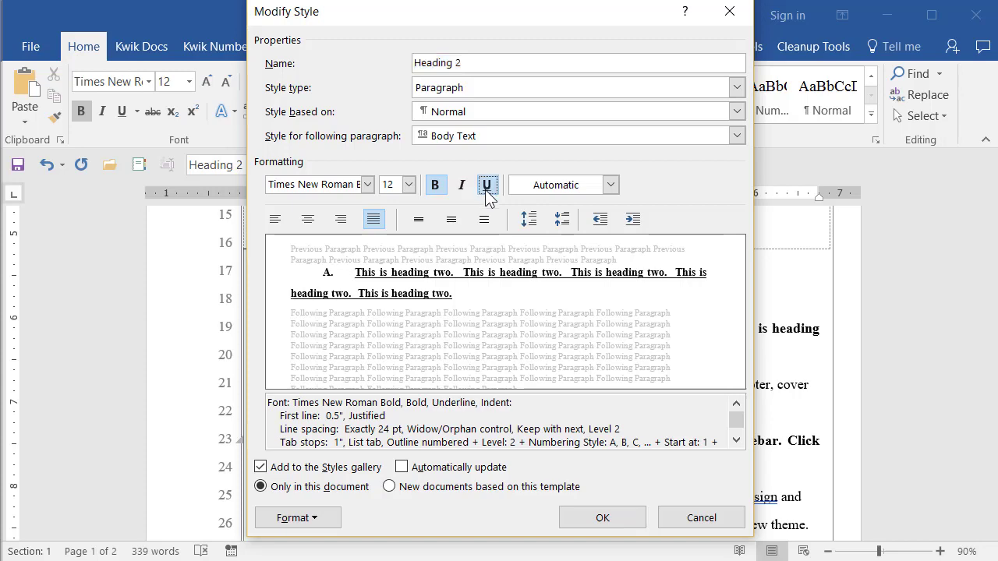
{"action": "left_click", "coordinate": [603, 518]}
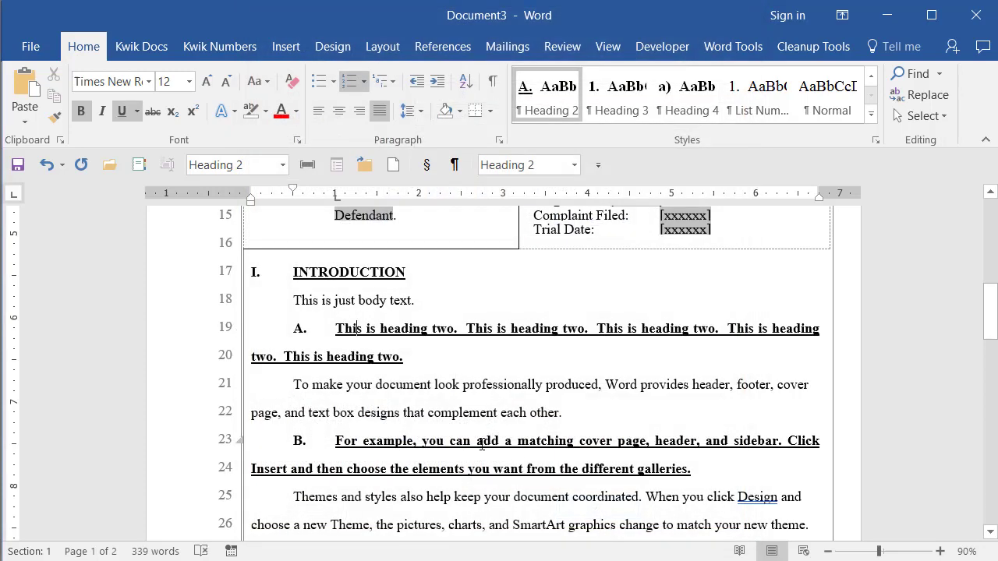
Step: Insert a page break in the empty paragraph above the signature block so the block moves to a new page
{"action": "scroll", "coordinate": [482, 444], "scroll_direction": "down", "scroll_amount": 7}
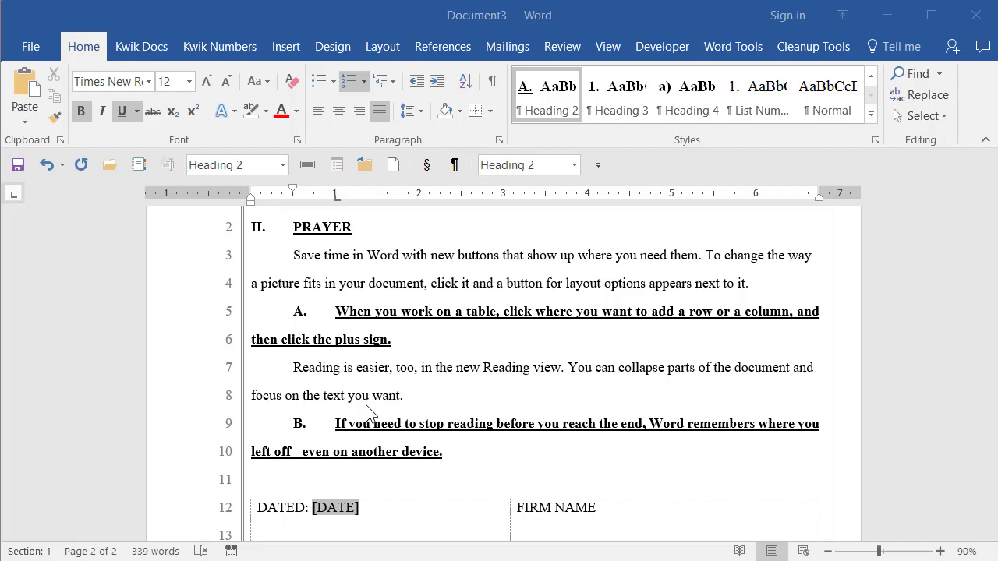
{"action": "scroll", "coordinate": [290, 315], "scroll_direction": "up", "scroll_amount": 3}
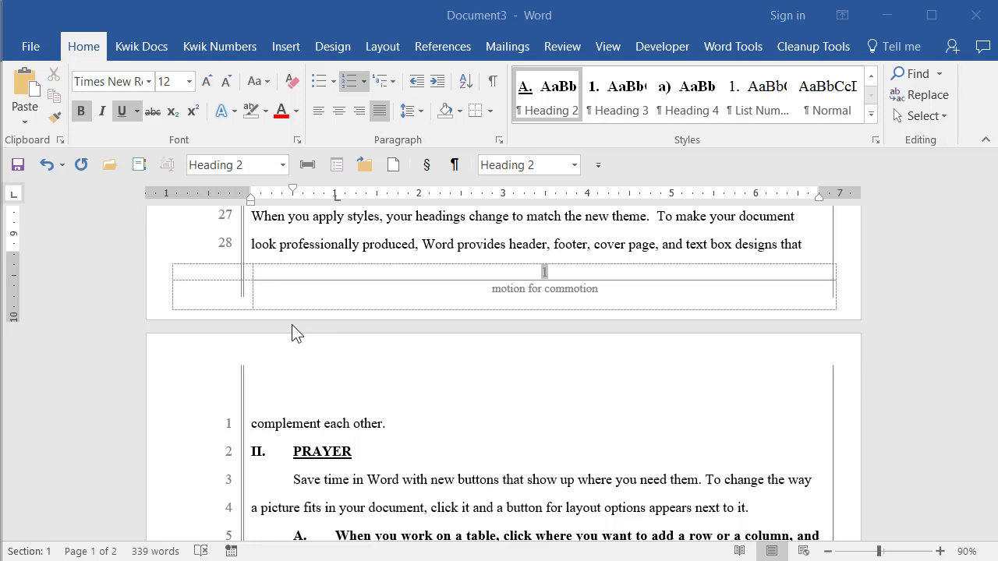
{"action": "scroll", "coordinate": [293, 333], "scroll_direction": "down", "scroll_amount": 3}
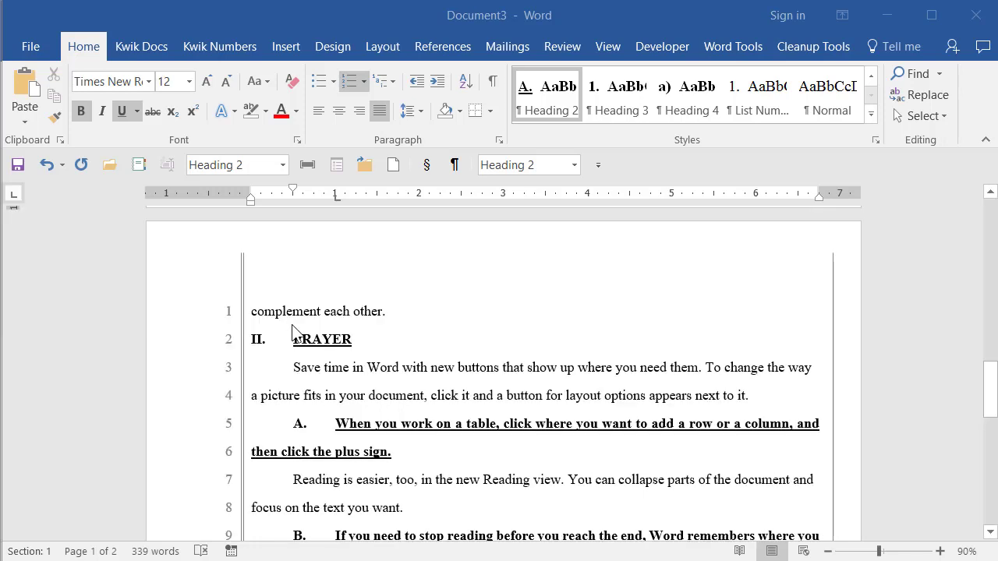
{"action": "scroll", "coordinate": [293, 333], "scroll_direction": "down", "scroll_amount": 6}
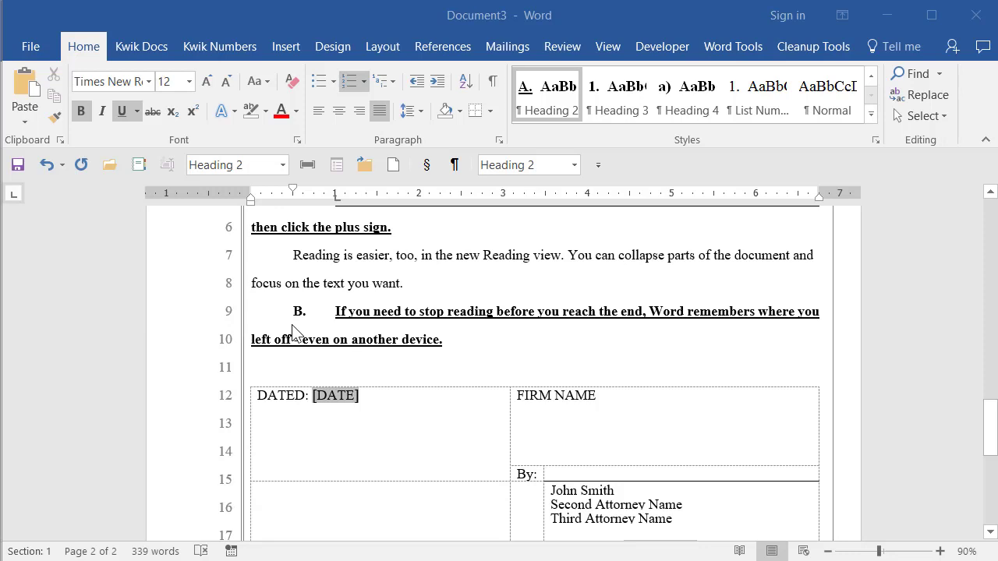
{"action": "left_click", "coordinate": [264, 368]}
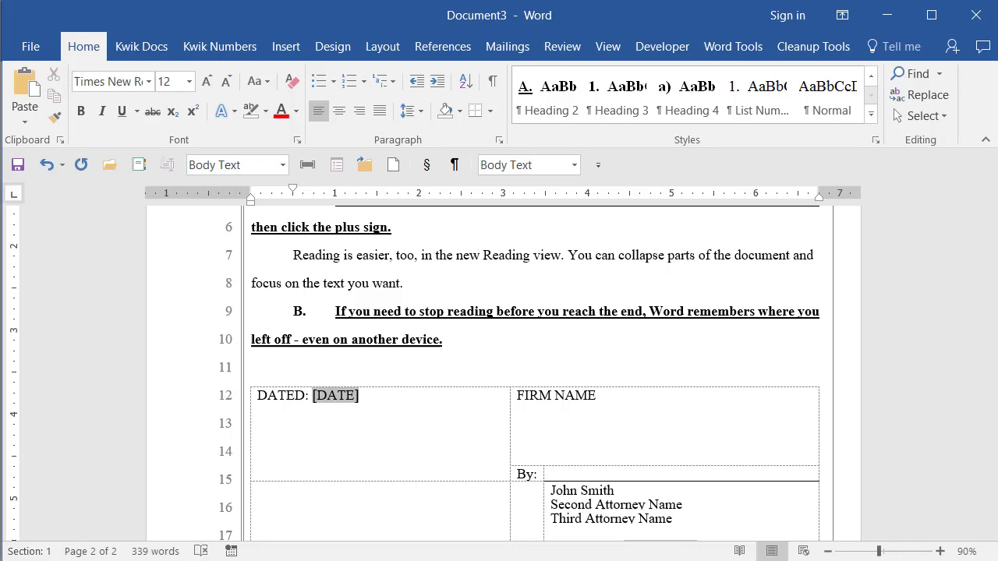
{"action": "key", "text": "ctrl+z"}
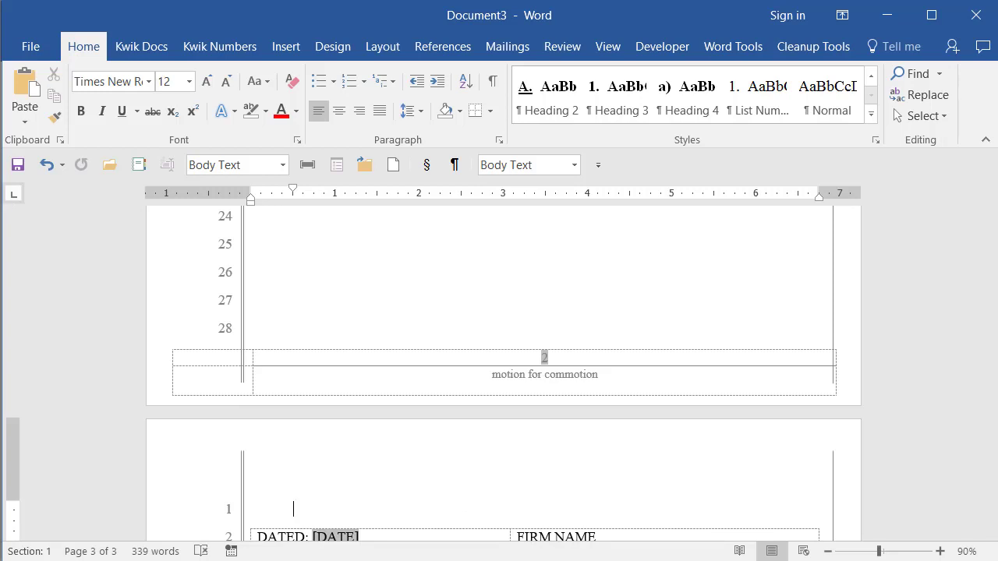
Step: Try adding a centred bold "TABLE OF CONTENTS" title in Normal style above the signature block, followed by blank lines
{"action": "left_click", "coordinate": [824, 107]}
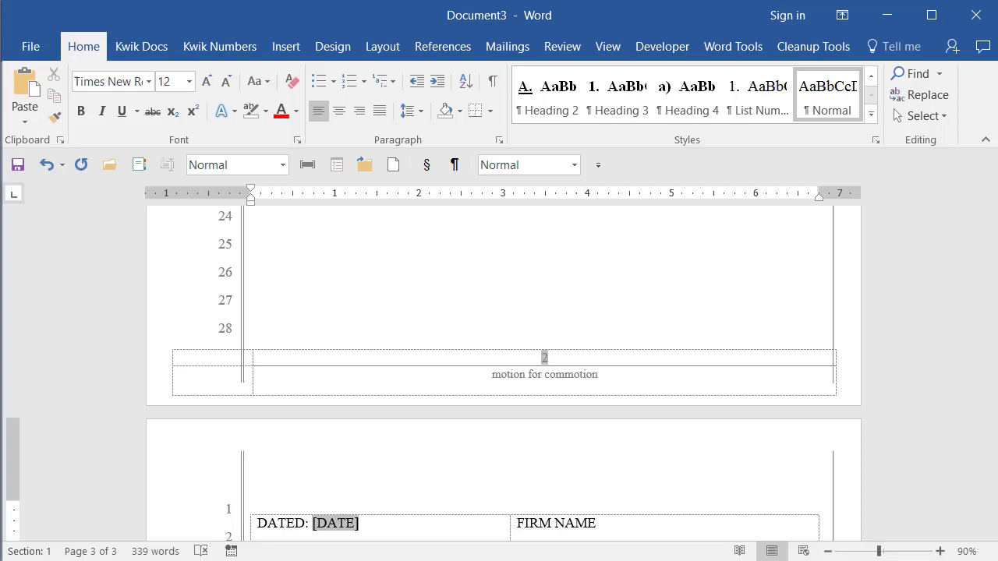
{"action": "key", "text": "ctrl+e"}
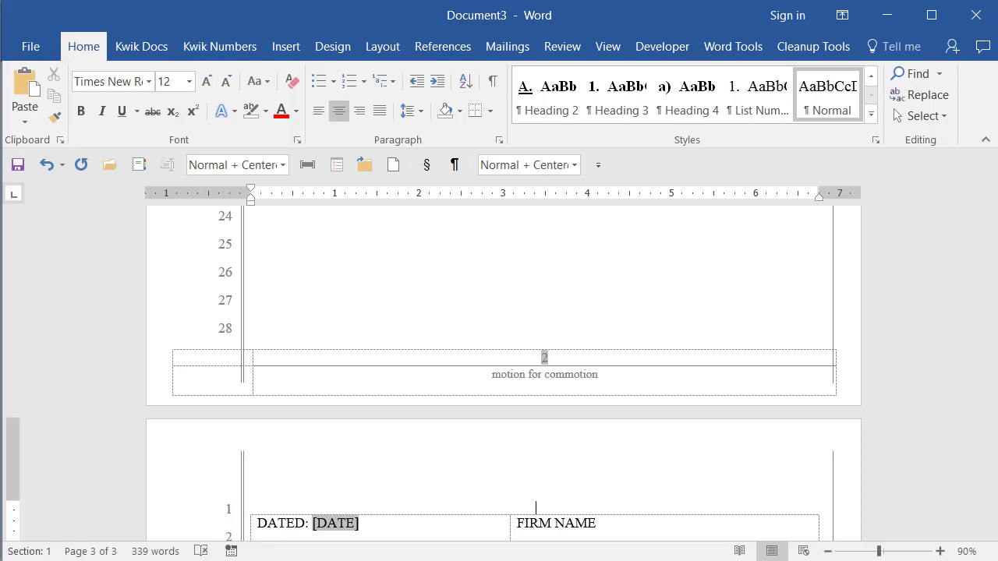
{"action": "type", "text": "T"}
{"action": "key", "text": "ctrl+b"}
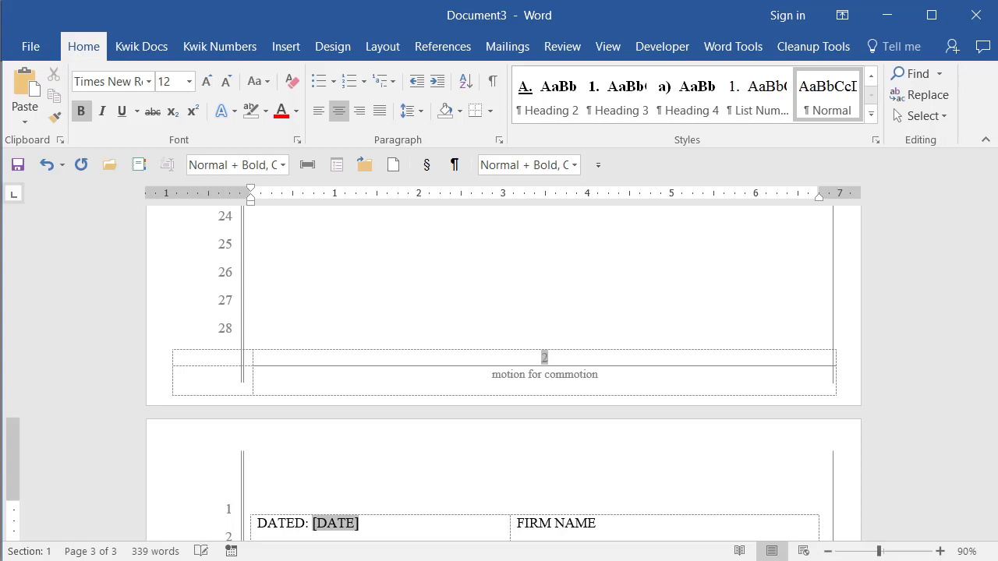
{"action": "type", "text": "T"}
{"action": "key", "text": "BackSpace"}
{"action": "type", "text": "TABLE OF CONTENTS"}
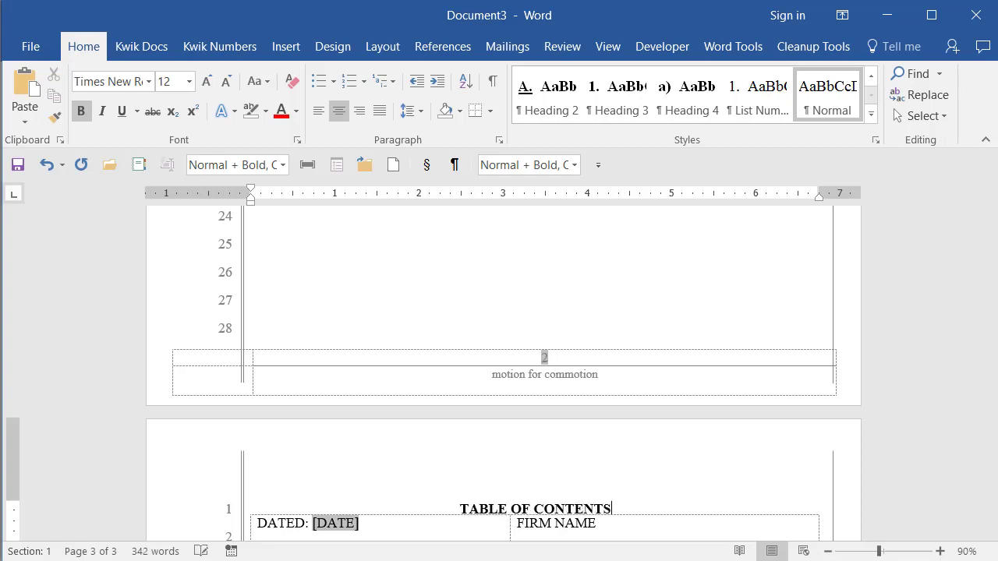
{"action": "key", "text": "Return"}
{"action": "key", "text": "ctrl+b"}
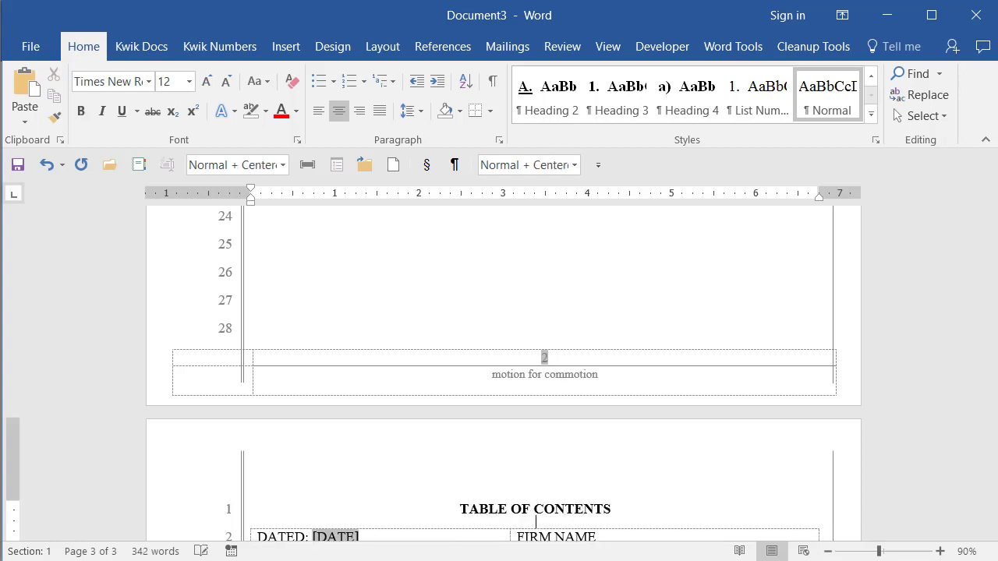
{"action": "key", "text": "Return"}
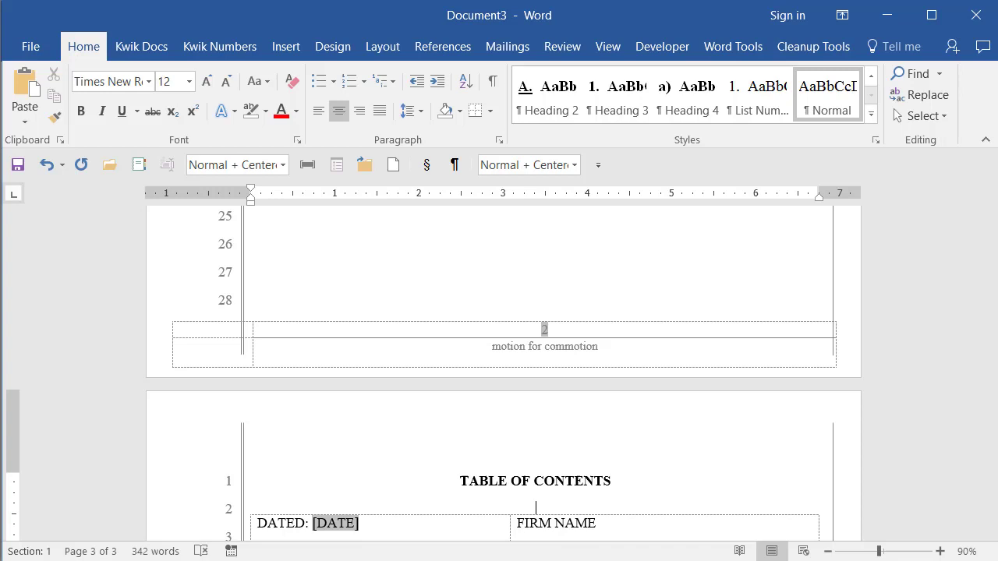
{"action": "key", "text": "ctrl+l"}
{"action": "key", "text": "Return"}
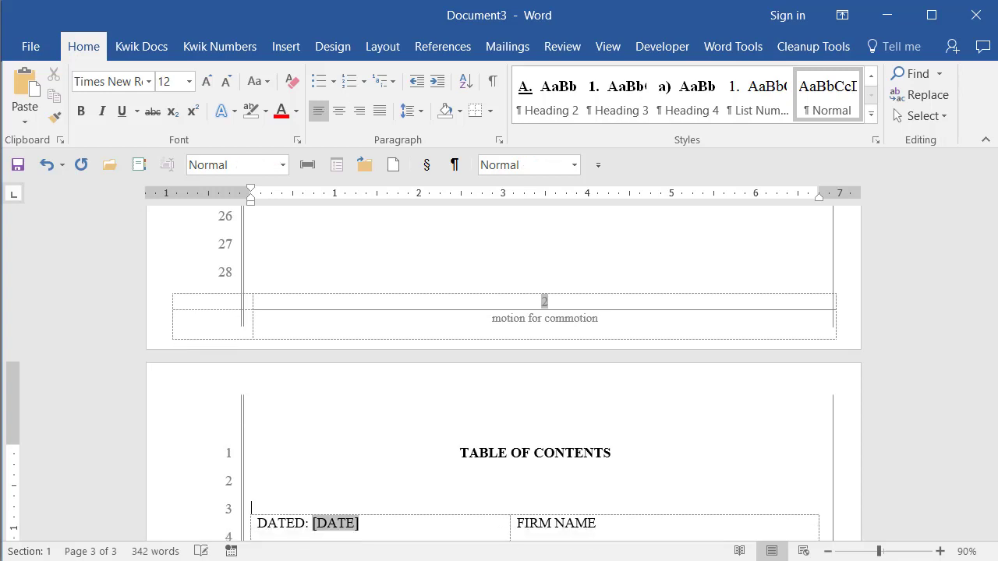
{"action": "key", "text": "ctrl+e"}
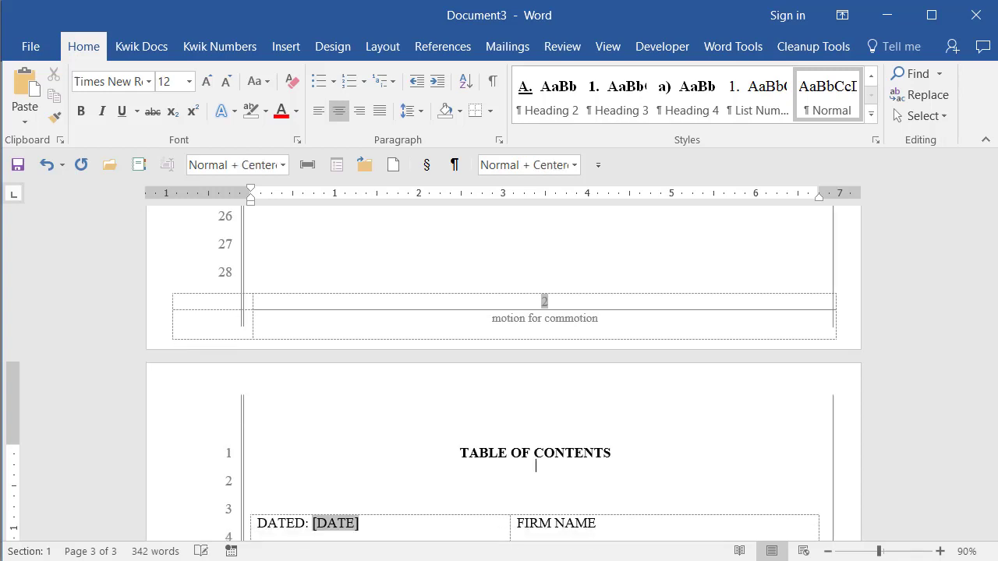
Step: Delete the "TABLE OF CONTENTS" title and blank lines above the signature block, and remove the page break before the block
{"action": "left_click", "coordinate": [460, 452]}
{"action": "left_click_drag", "start_coordinate": [459, 452], "coordinate": [538, 464]}
{"action": "key", "text": "shift+Down"}
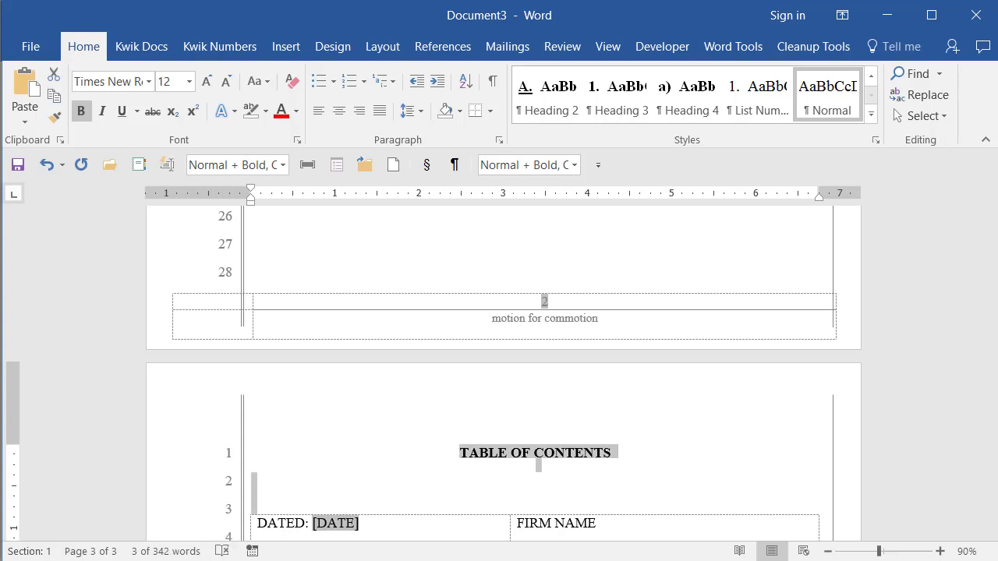
{"action": "key", "text": "Delete"}
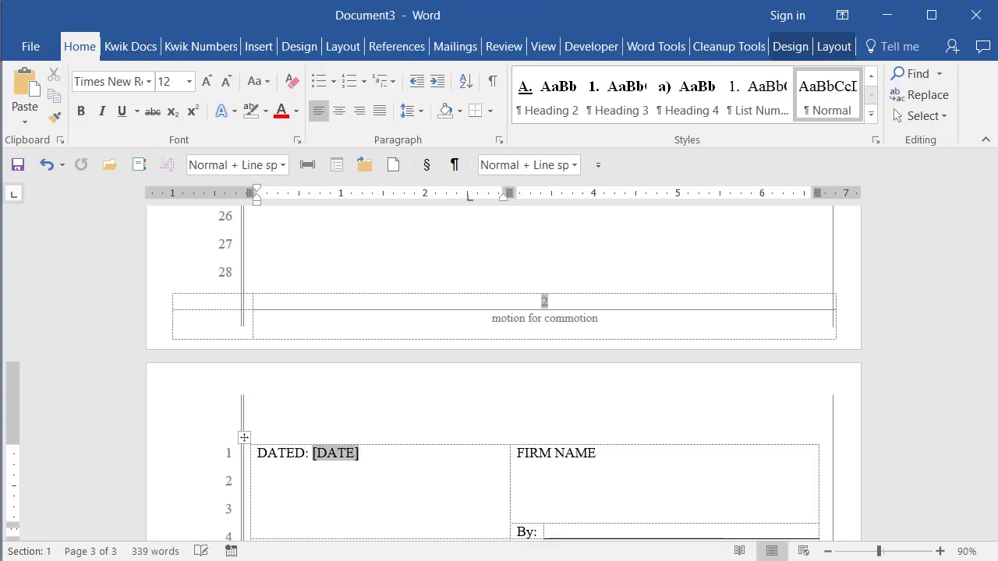
{"action": "key", "text": "ctrl+z"}
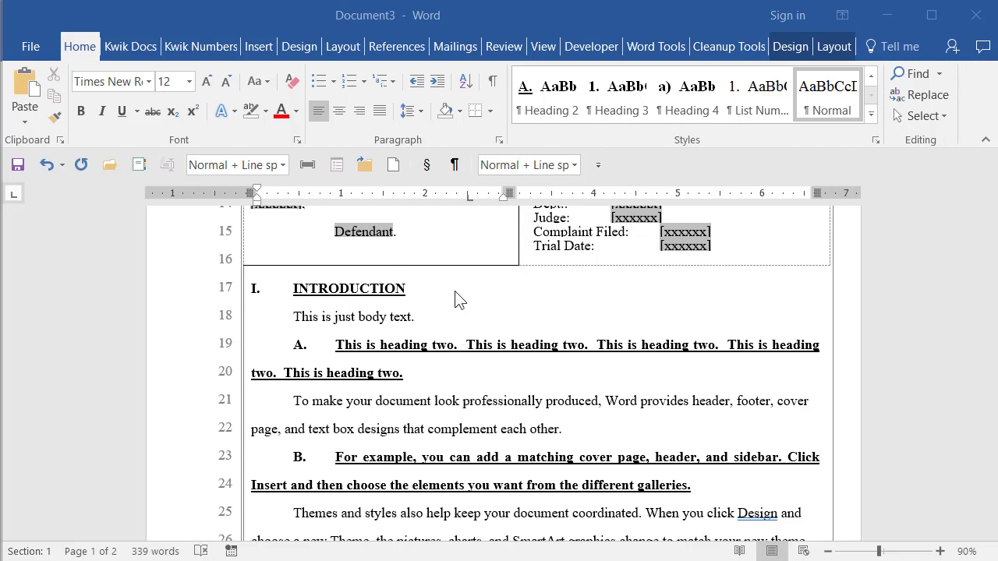
Step: Insert an empty paragraph above INTRODUCTION and reapply the Heading 1 style's formatting to the INTRODUCTION heading
{"action": "left_click", "coordinate": [258, 297]}
{"action": "key", "text": "BackSpace"}
{"action": "key", "text": "Return"}
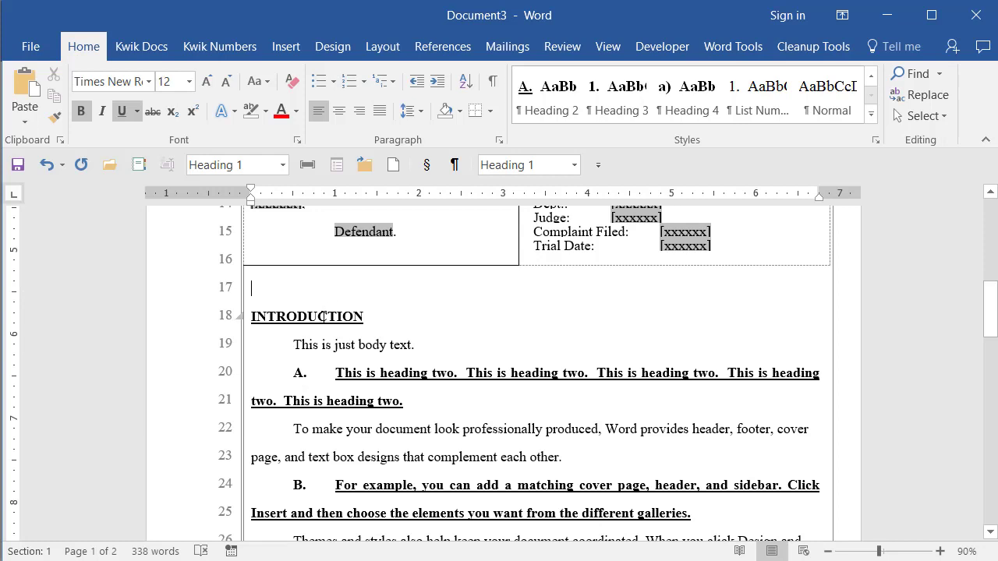
{"action": "left_click", "coordinate": [871, 75]}
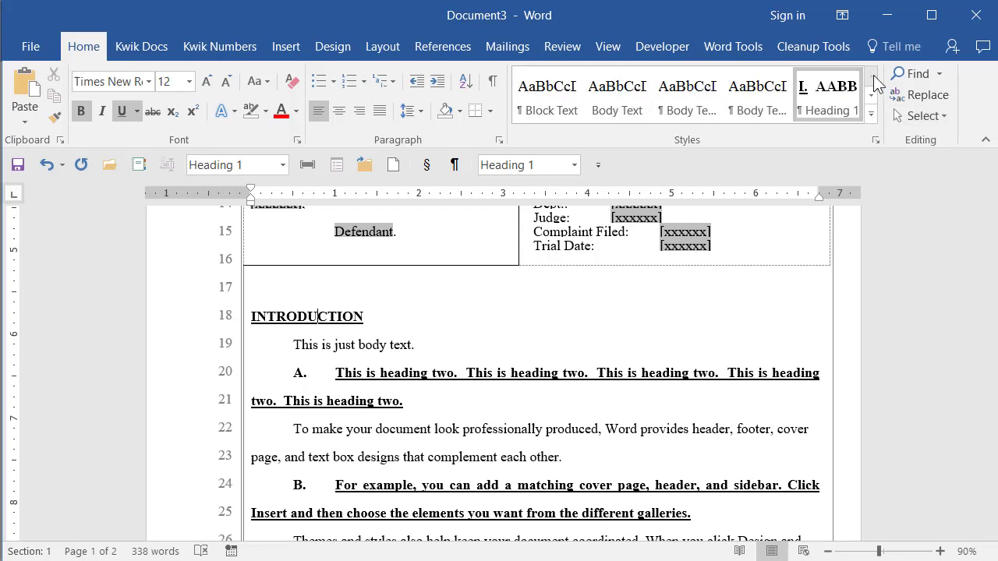
{"action": "left_click", "coordinate": [825, 100]}
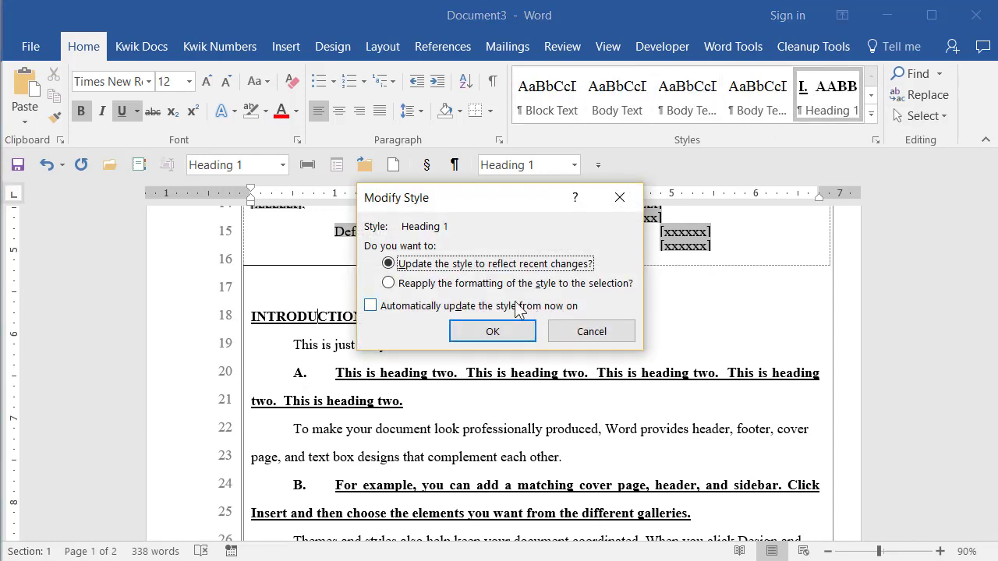
{"action": "left_click", "coordinate": [450, 283]}
{"action": "left_click", "coordinate": [460, 332]}
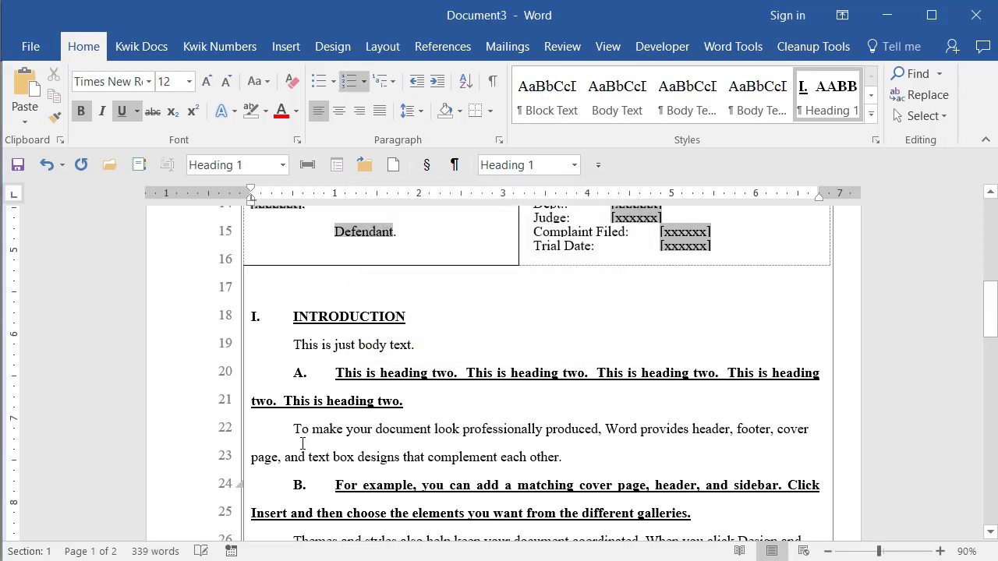
Step: Apply the Normal style to the empty paragraph above INTRODUCTION and insert a page break there
{"action": "left_click", "coordinate": [289, 282]}
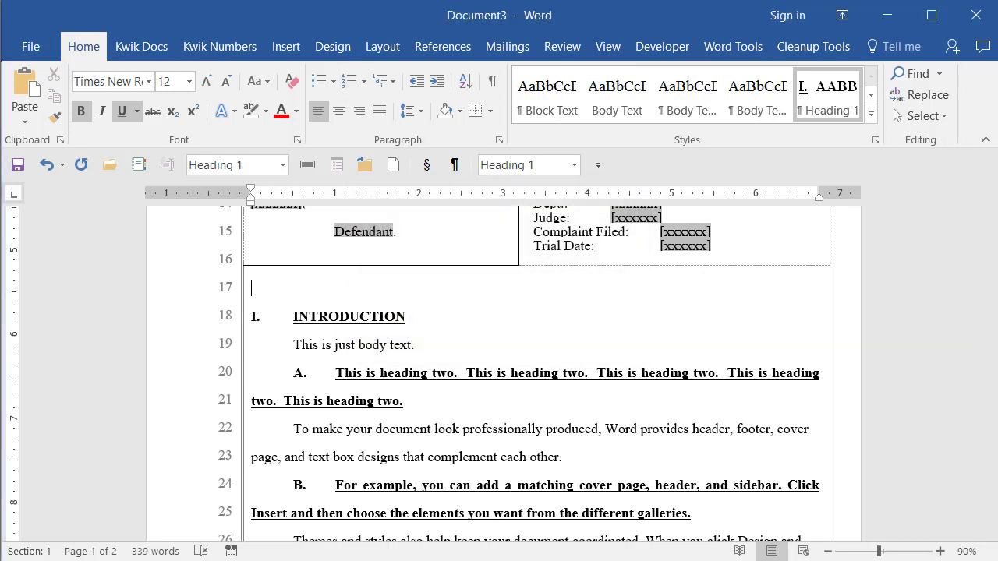
{"action": "left_click", "coordinate": [871, 114]}
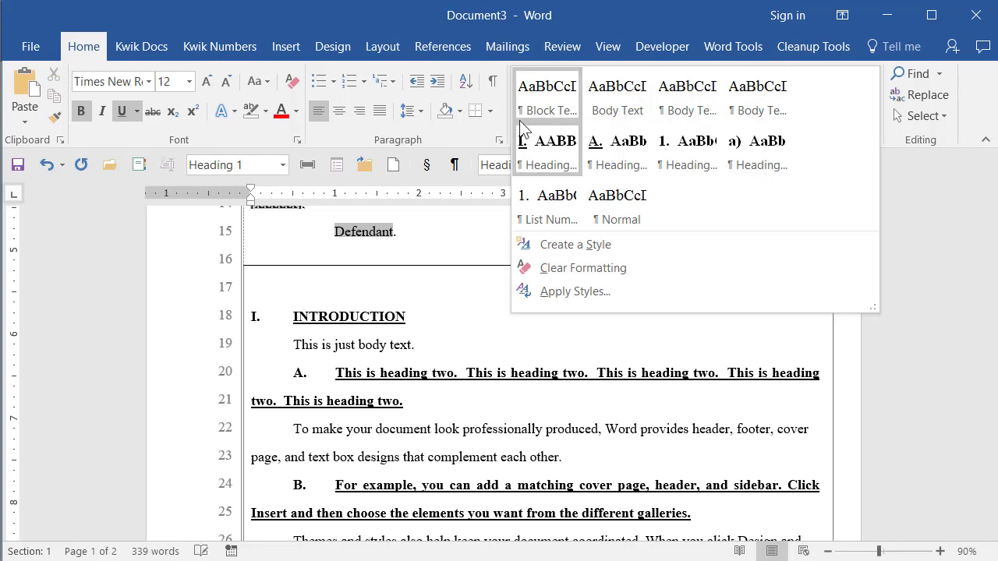
{"action": "left_click", "coordinate": [616, 216]}
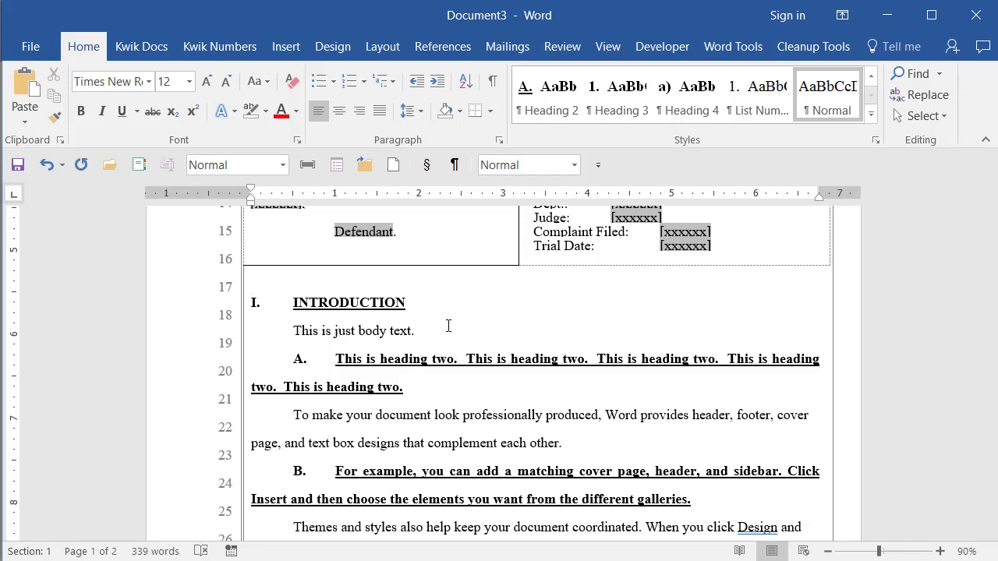
{"action": "key", "text": "ctrl+Return"}
{"action": "scroll", "coordinate": [255, 352], "scroll_direction": "up", "scroll_amount": 4}
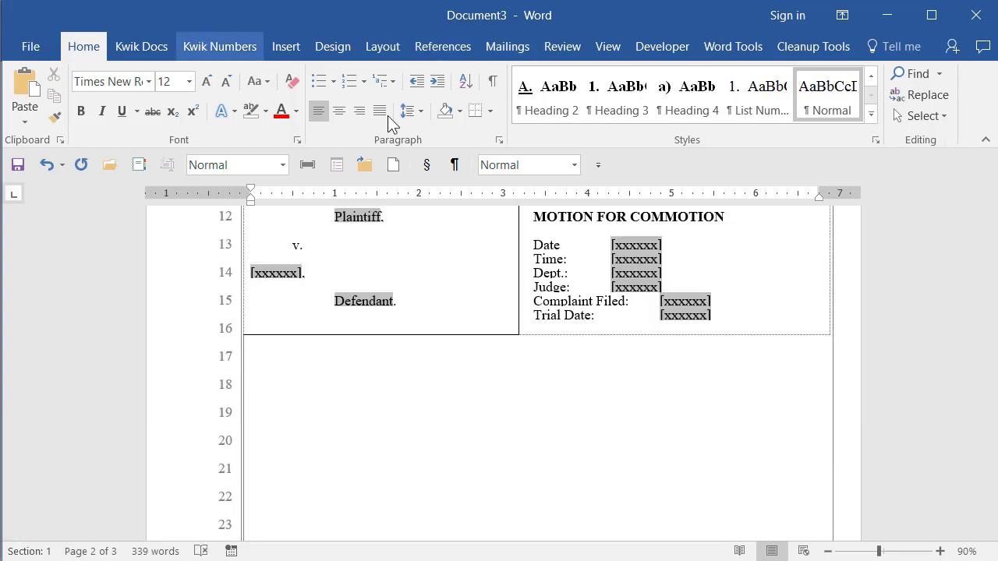
Step: Show formatting marks and insert a second page break above INTRODUCTION, keeping an empty paragraph at the start of page 2
{"action": "left_click", "coordinate": [415, 451]}
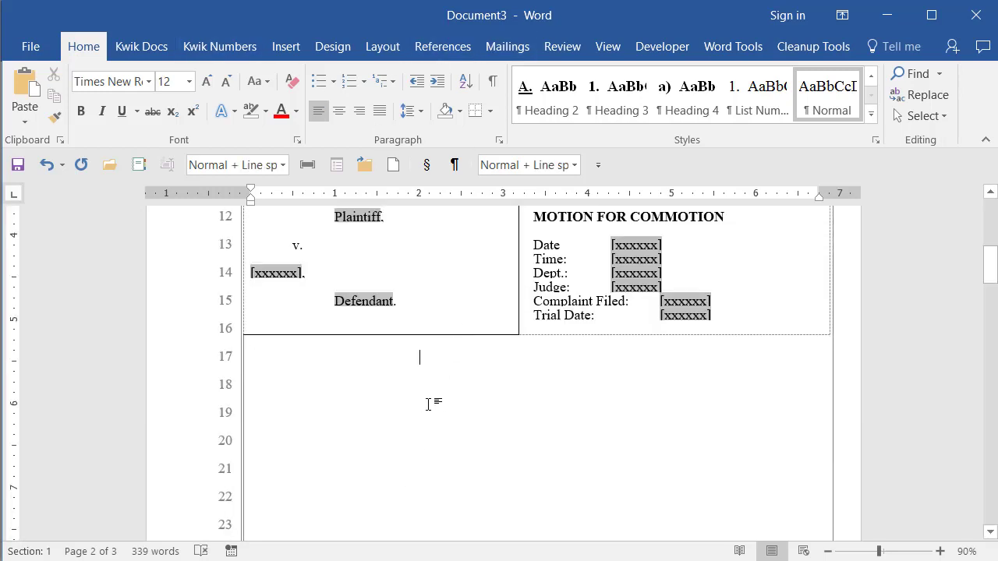
{"action": "left_click", "coordinate": [492, 81]}
{"action": "scroll", "coordinate": [265, 393], "scroll_direction": "down", "scroll_amount": 5}
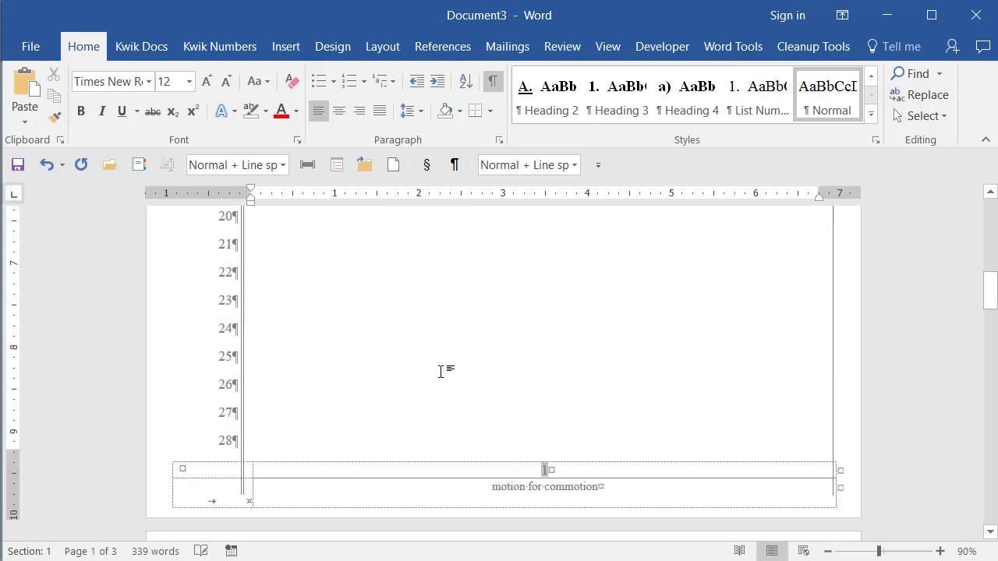
{"action": "left_click", "coordinate": [273, 401]}
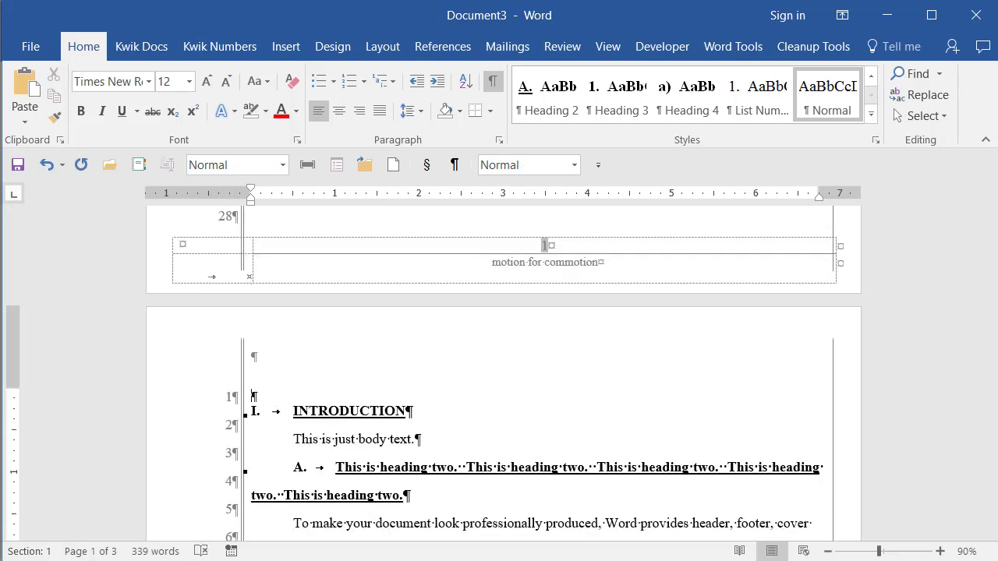
{"action": "key", "text": "Return"}
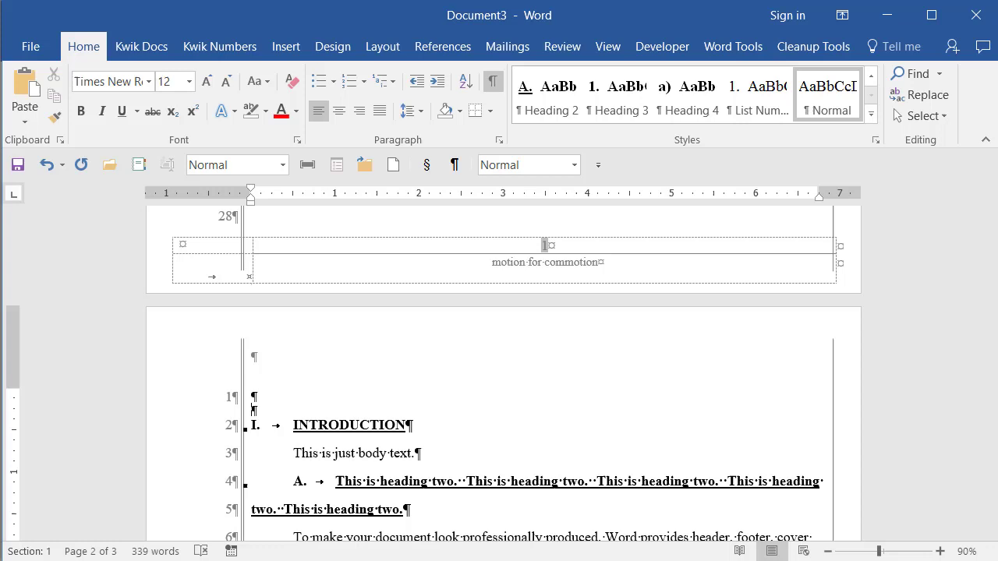
{"action": "key", "text": "ctrl+Return"}
{"action": "key", "text": "Delete"}
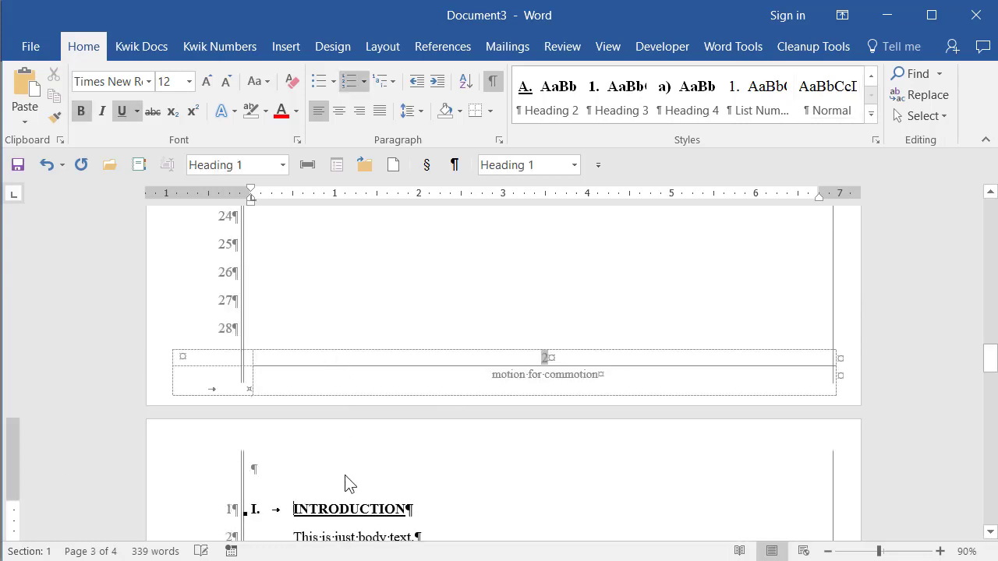
{"action": "key", "text": "ctrl+Return"}
Step: On page 2, enter the centred bold title "TABLE OF CONTENTS" with a bold right-aligned "Page" label beneath it
{"action": "scroll", "coordinate": [339, 526], "scroll_direction": "up", "scroll_amount": 2}
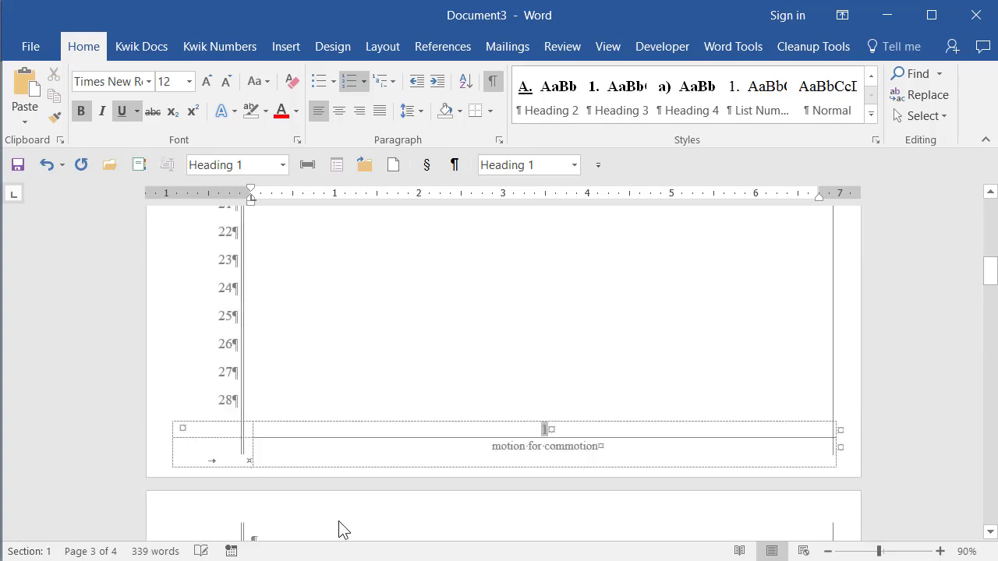
{"action": "scroll", "coordinate": [319, 494], "scroll_direction": "down", "scroll_amount": 2}
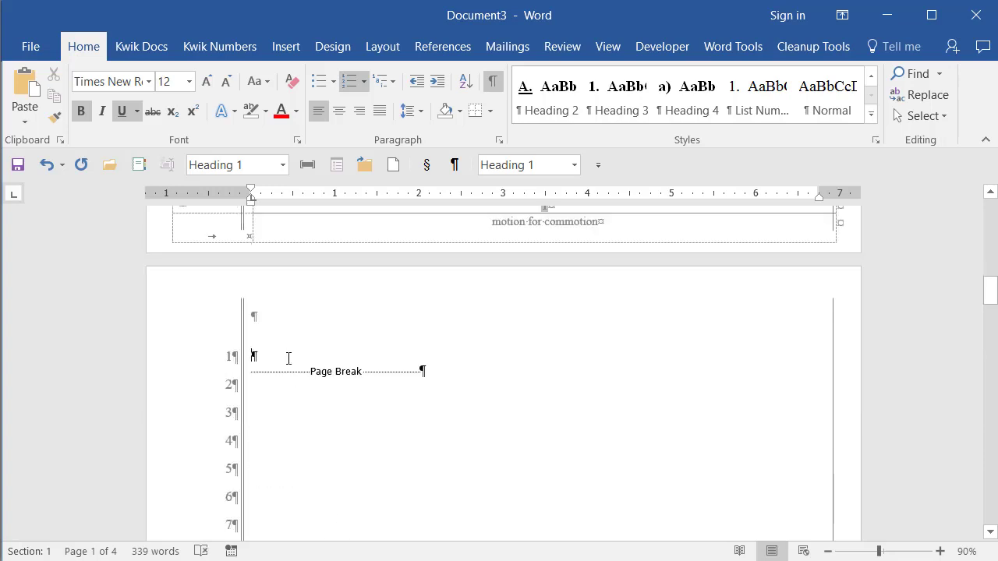
{"action": "left_click", "coordinate": [288, 358]}
{"action": "type", "text": "TABLE OF CONTENTS Page"}
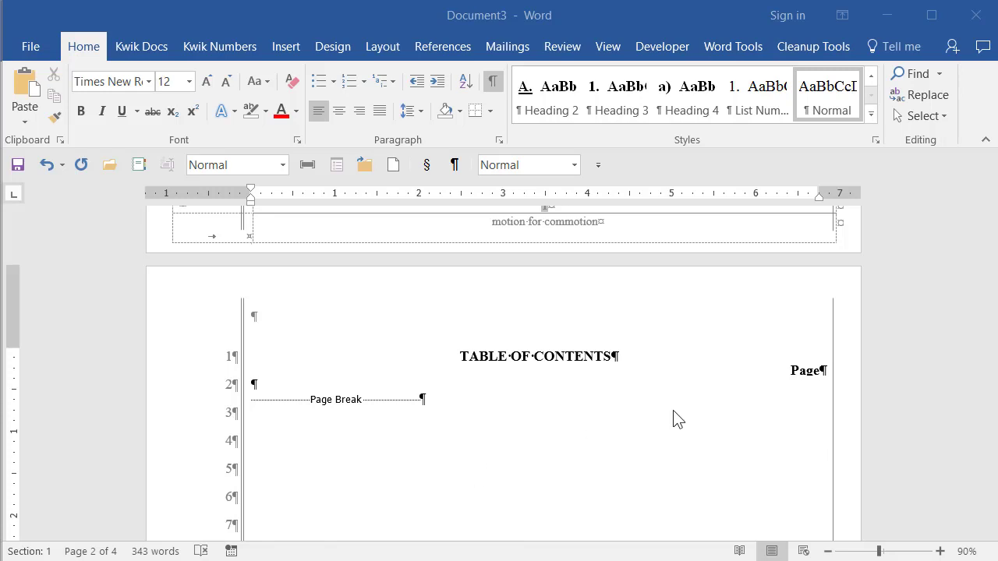
Step: Insert a custom table of contents in the empty paragraph below the Page label, with hyperlinks instead of page numbers turned off
{"action": "left_click", "coordinate": [257, 385]}
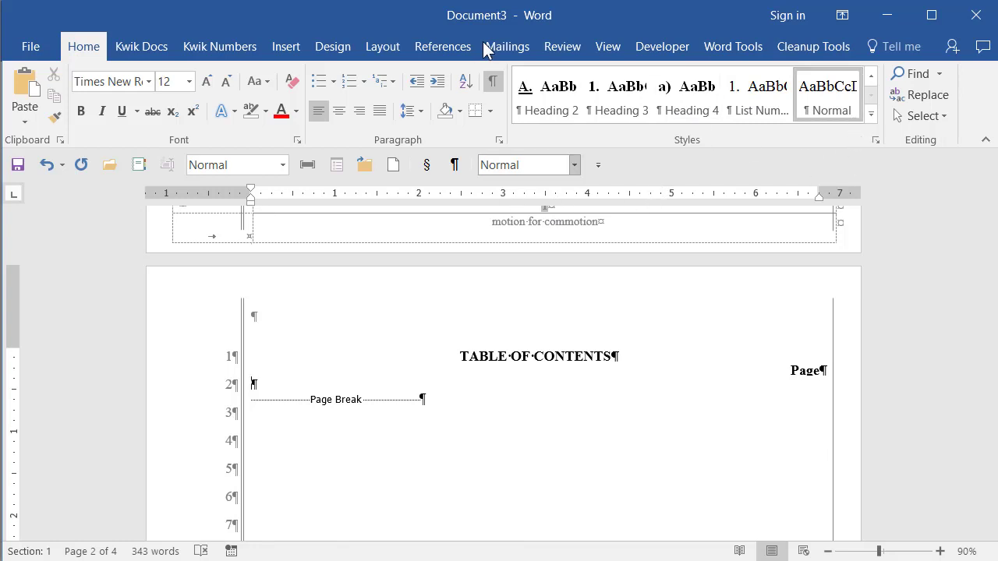
{"action": "left_click", "coordinate": [460, 52]}
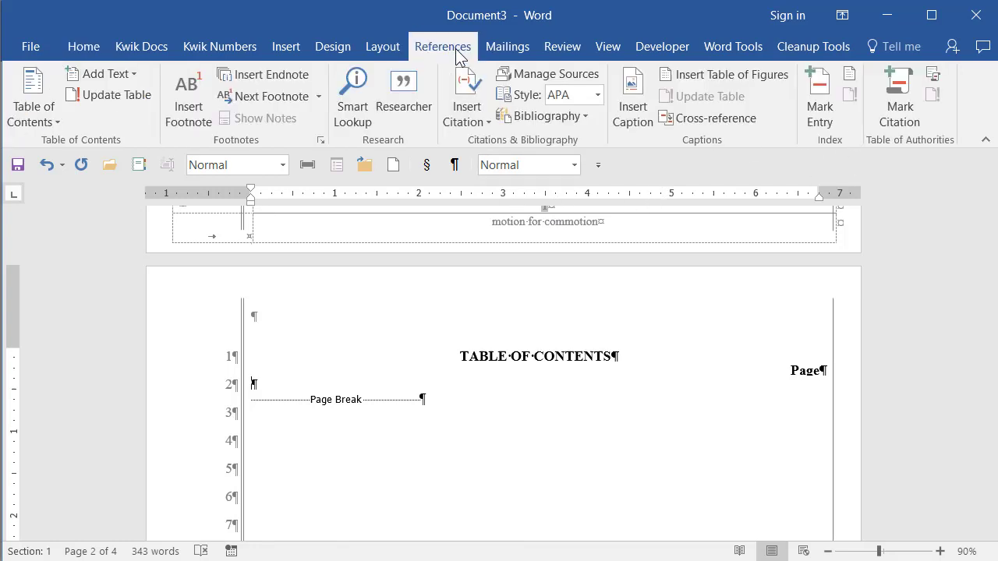
{"action": "left_click", "coordinate": [44, 125]}
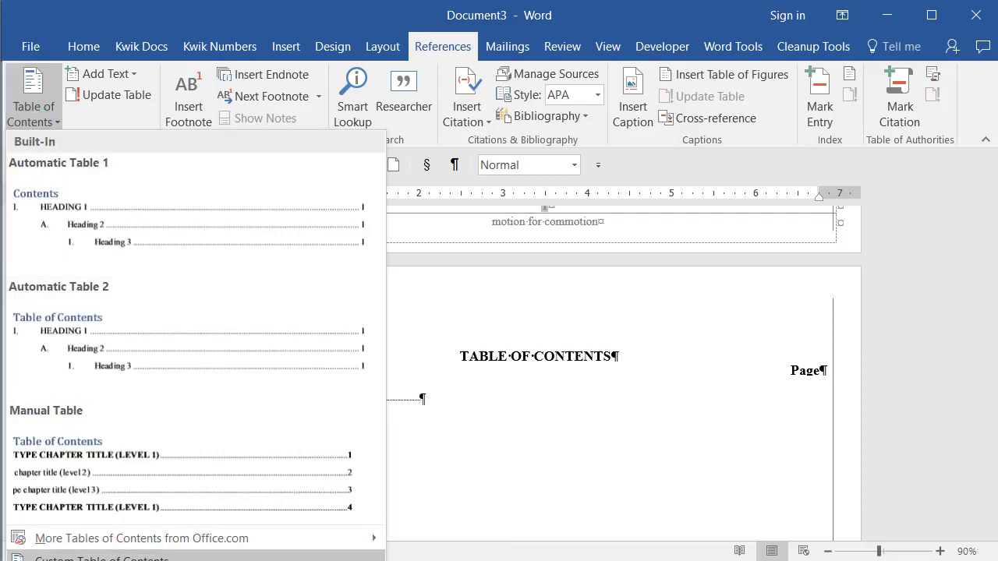
{"action": "left_click", "coordinate": [101, 557]}
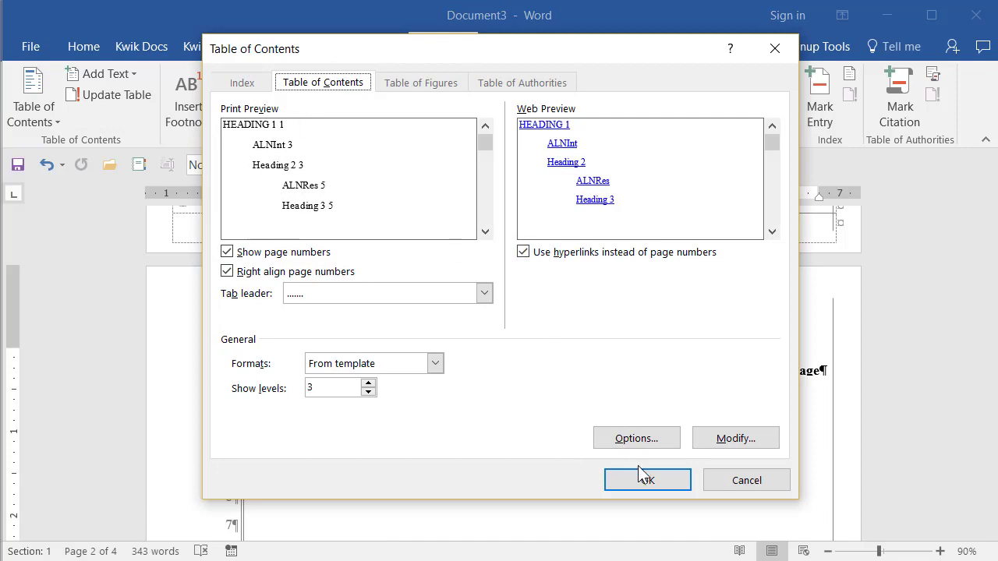
{"action": "left_click", "coordinate": [650, 254]}
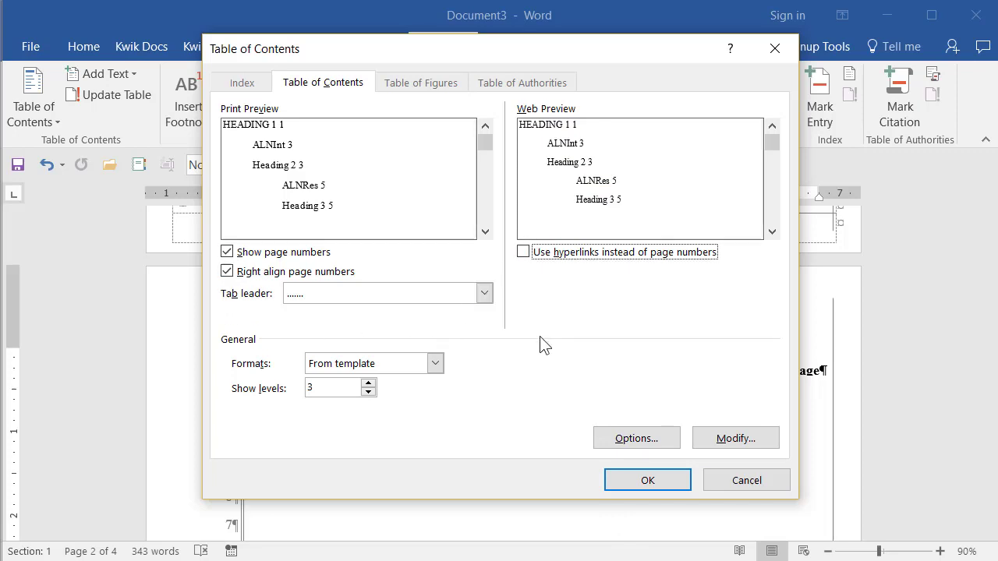
{"action": "left_click", "coordinate": [634, 479]}
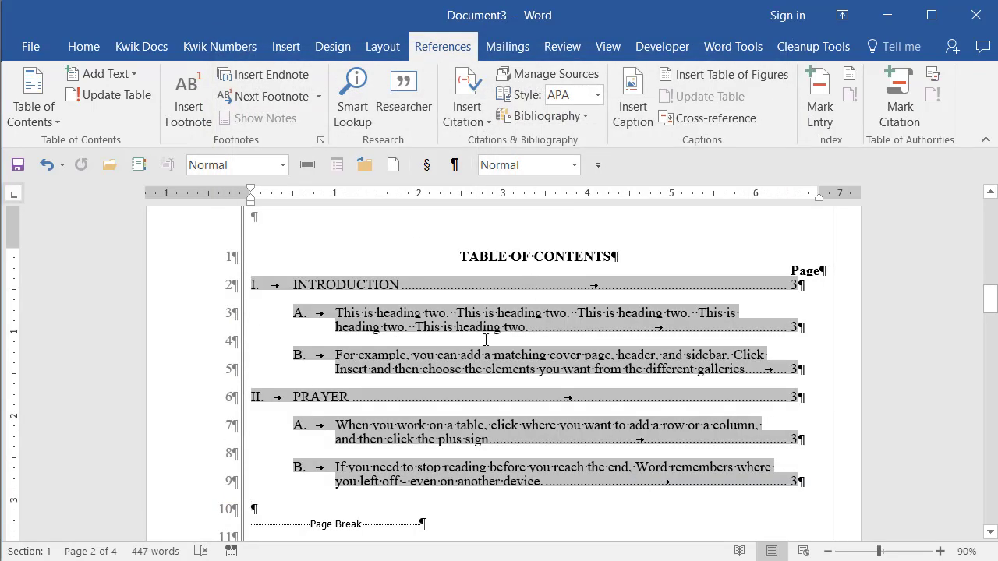
Step: Compare the table of contents entries with the numbered headings in the body of the pleading
{"action": "scroll", "coordinate": [484, 340], "scroll_direction": "down", "scroll_amount": 10}
{"action": "scroll", "coordinate": [484, 340], "scroll_direction": "up", "scroll_amount": 4}
{"action": "scroll", "coordinate": [484, 340], "scroll_direction": "down", "scroll_amount": 15}
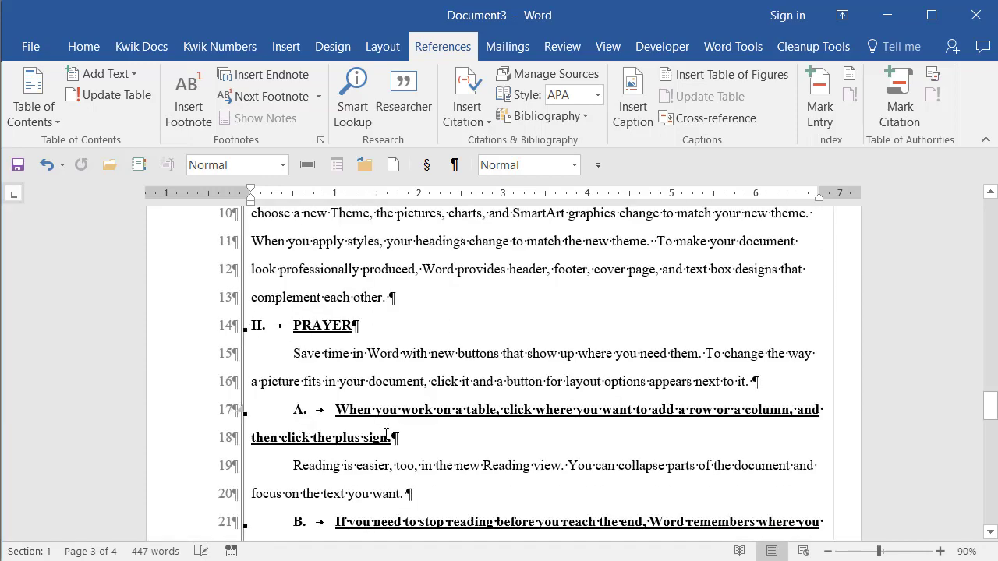
{"action": "scroll", "coordinate": [397, 441], "scroll_direction": "down", "scroll_amount": 10}
{"action": "scroll", "coordinate": [400, 440], "scroll_direction": "up", "scroll_amount": 7}
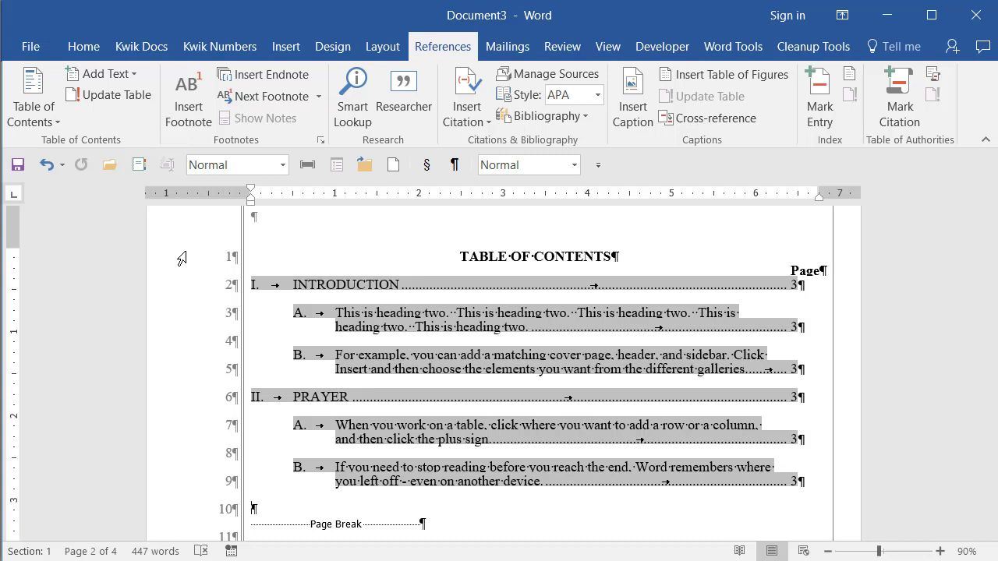
Step: Start a California state pleading for defendant ABC Company; enter the plaintiff, case number and judge, imaged file, date "today", time "now", department "here", filed "yesterday"
{"action": "left_click", "coordinate": [138, 58]}
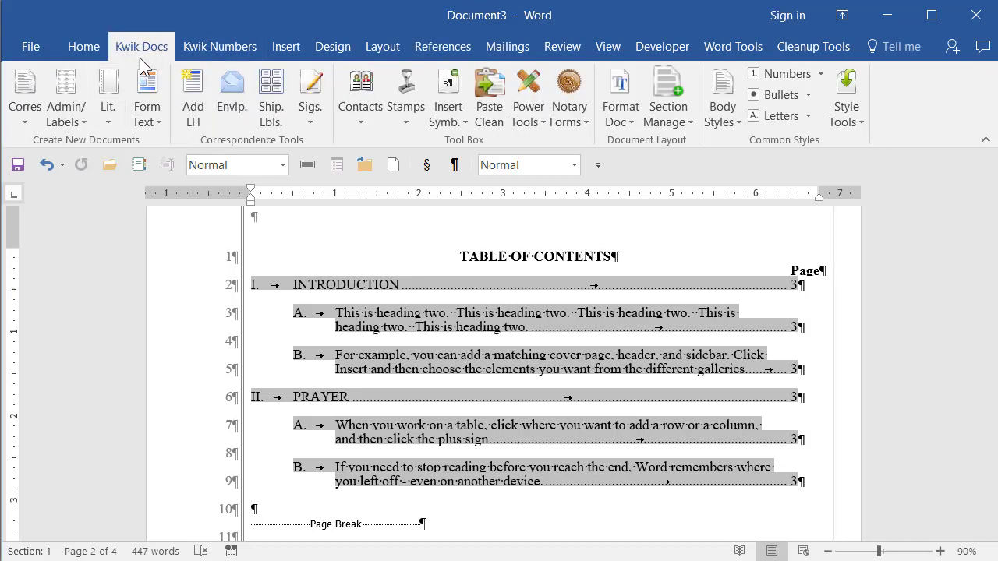
{"action": "left_click", "coordinate": [105, 127]}
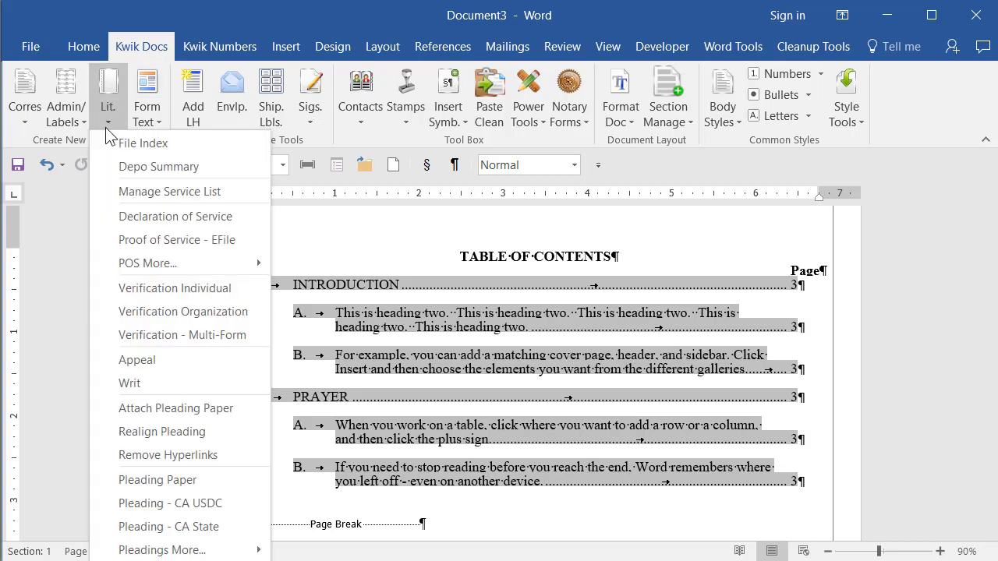
{"action": "left_click", "coordinate": [164, 527]}
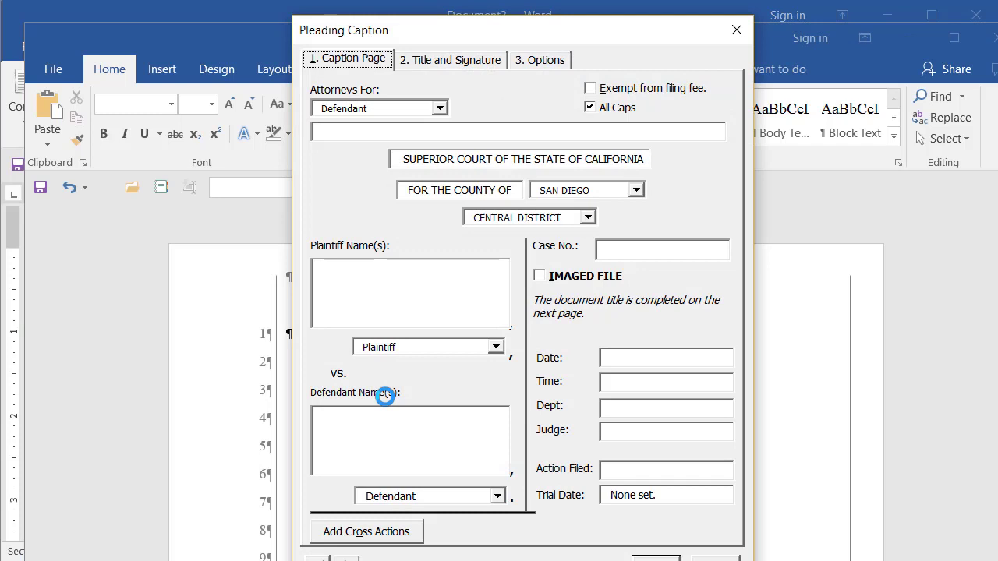
{"action": "left_click_drag", "start_coordinate": [548, 30], "coordinate": [542, 11]}
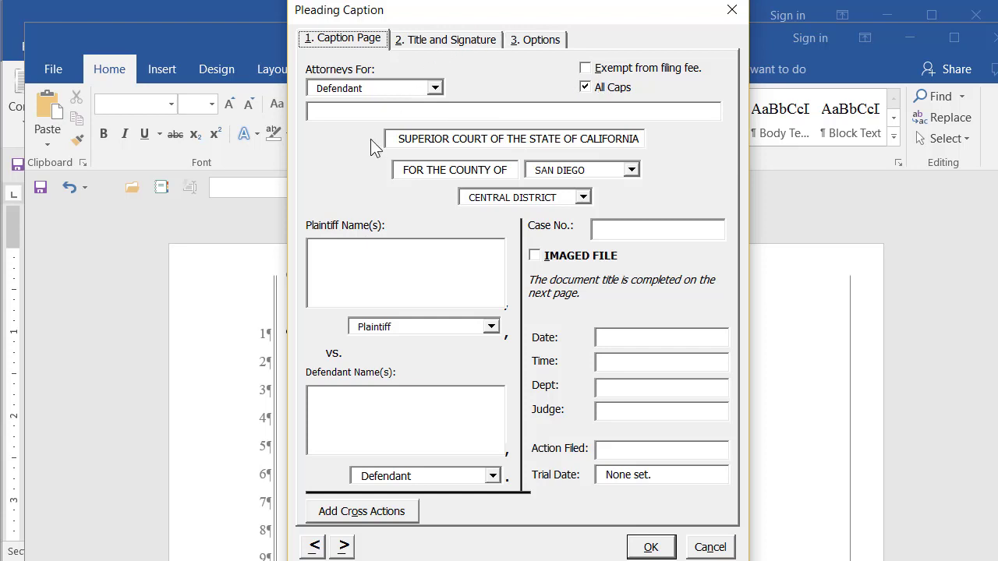
{"action": "left_click", "coordinate": [372, 117]}
{"action": "type", "text": "ABC Company"}
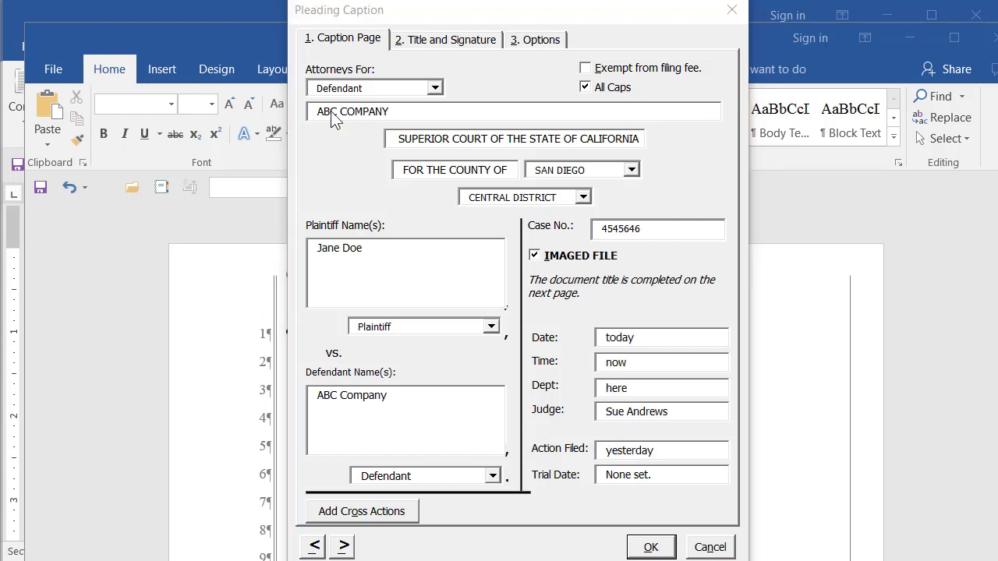
Step: Set the document title to "MOTION FOR COMMOTION" and copy it to the footer, abbreviated as "MTN. FOR COMMOTION"
{"action": "left_click", "coordinate": [451, 39]}
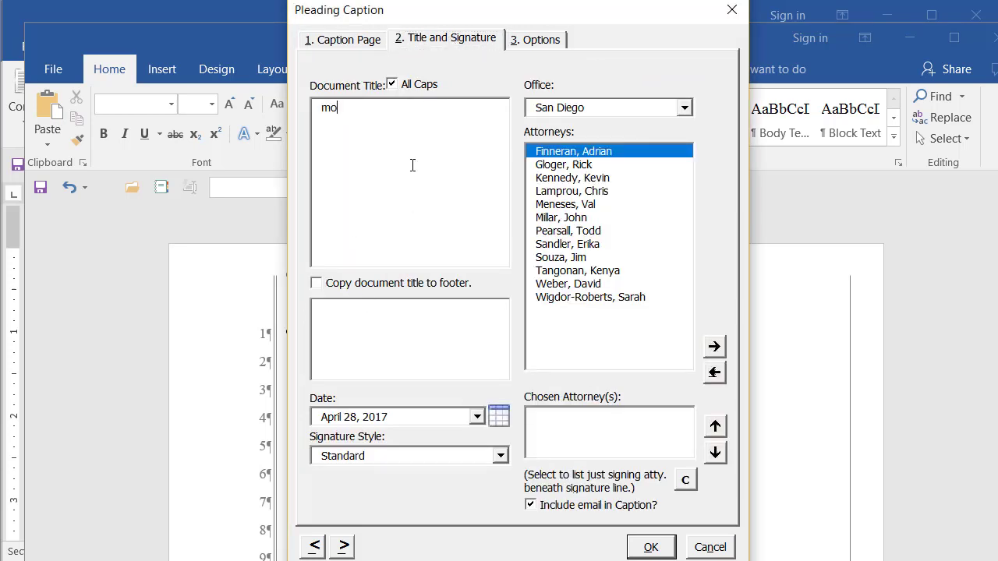
{"action": "type", "text": "tion for commotion"}
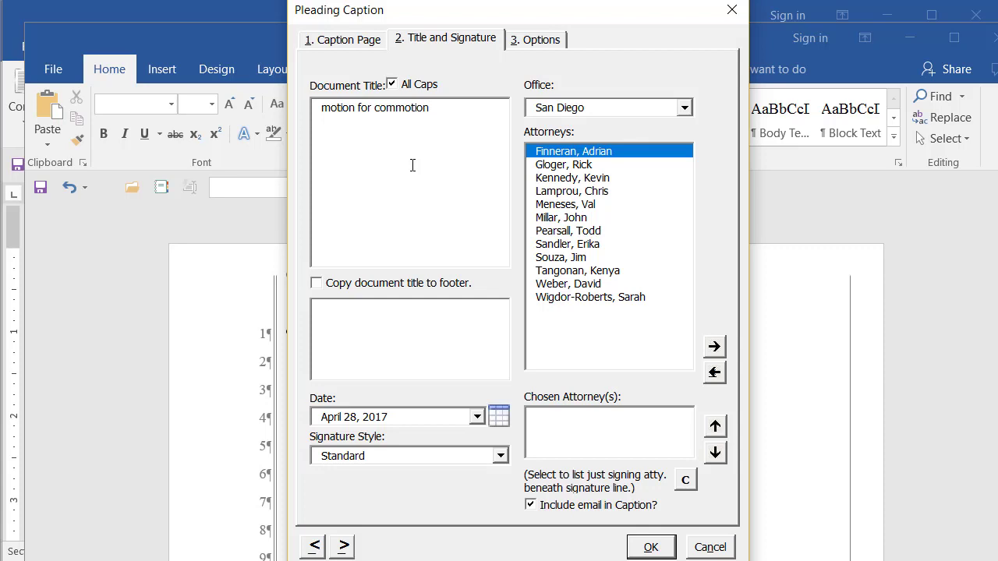
{"action": "key", "text": "Tab"}
{"action": "left_click", "coordinate": [430, 285]}
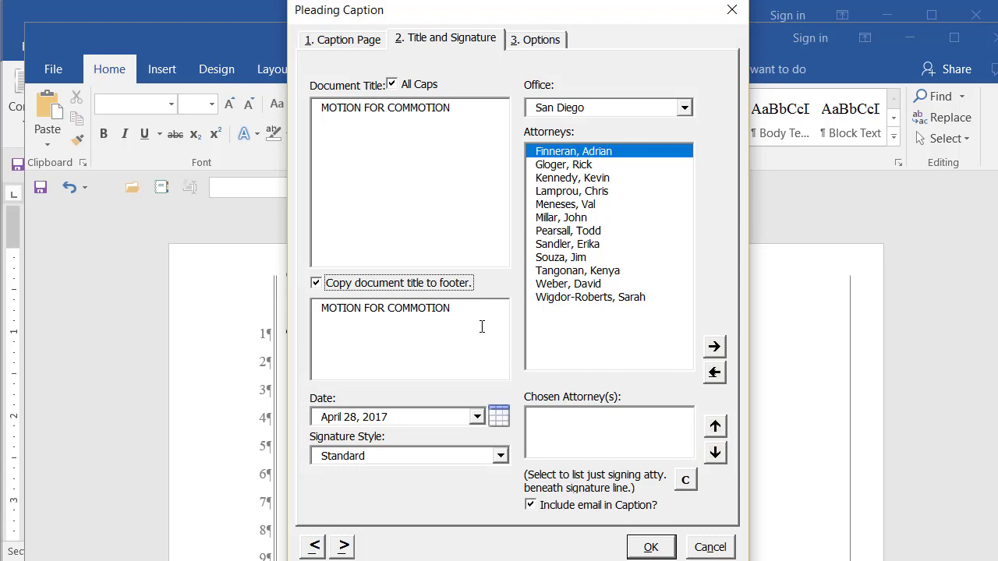
{"action": "double_click", "coordinate": [354, 309]}
{"action": "type", "text": "MTN"}
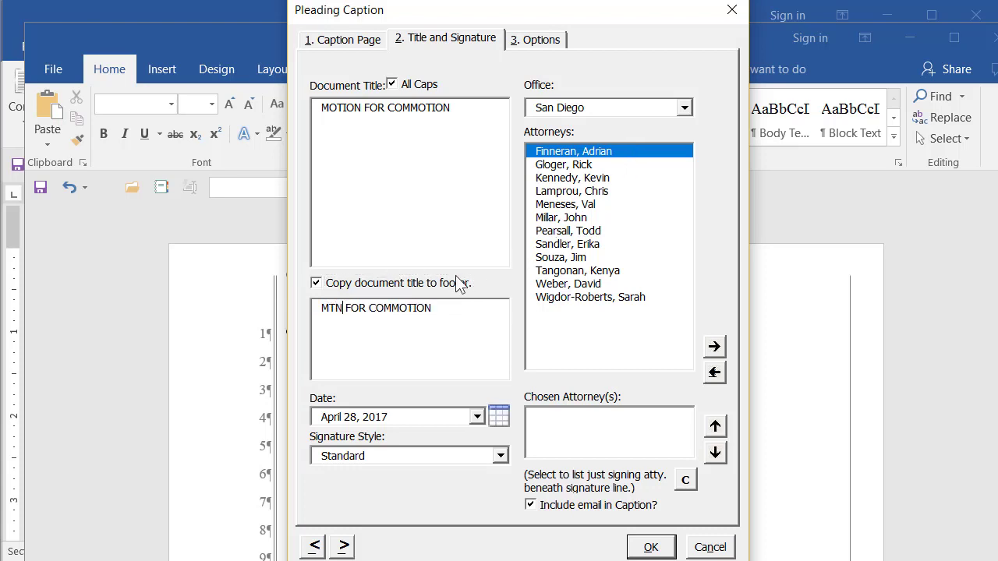
{"action": "type", "text": "."}
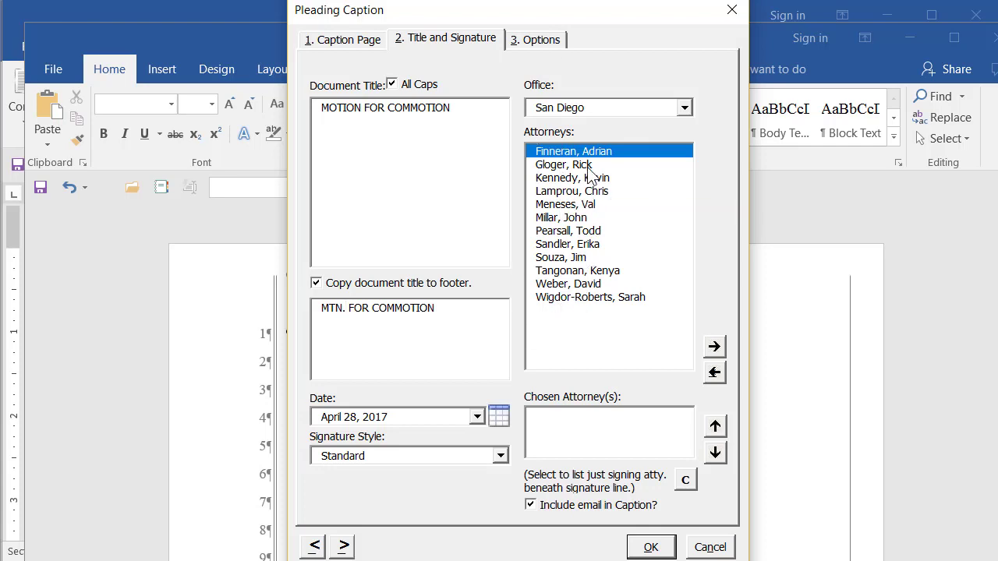
Step: Choose the third and eighth listed attorneys, keep the default format and layout options, and generate the pleading
{"action": "left_click", "coordinate": [562, 219]}
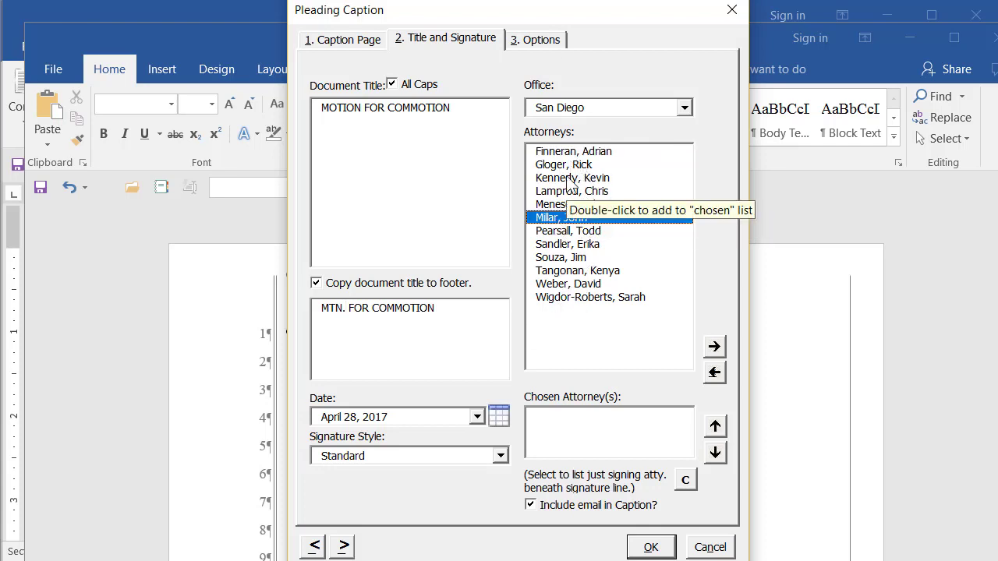
{"action": "left_click", "coordinate": [570, 179]}
{"action": "double_click", "coordinate": [570, 179]}
{"action": "double_click", "coordinate": [556, 245]}
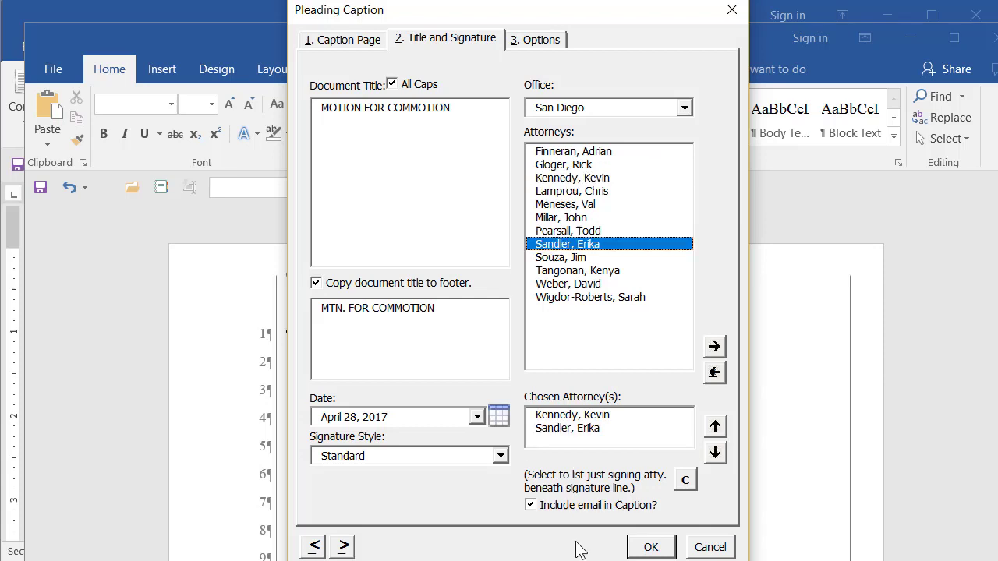
{"action": "left_click", "coordinate": [536, 47]}
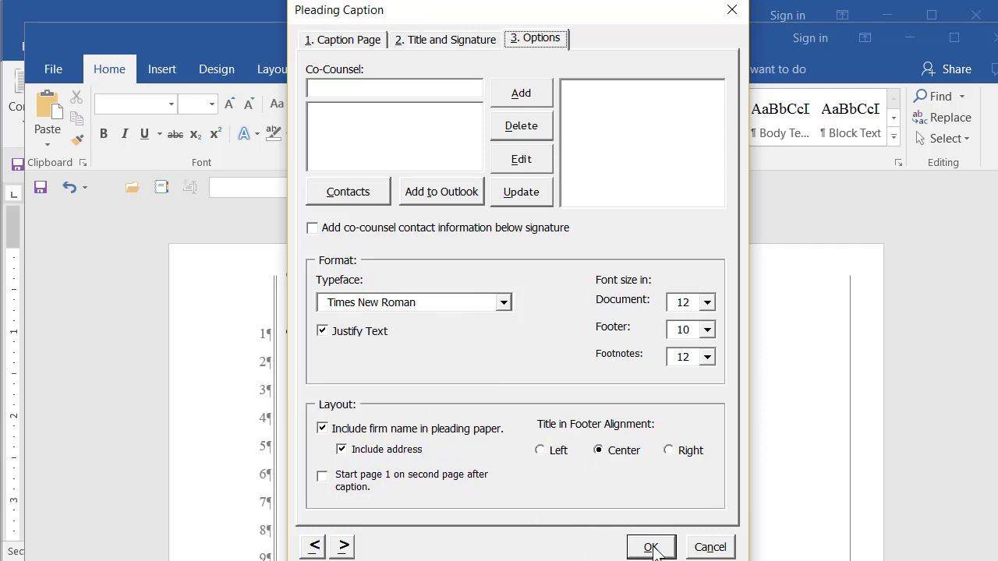
{"action": "left_click", "coordinate": [359, 41]}
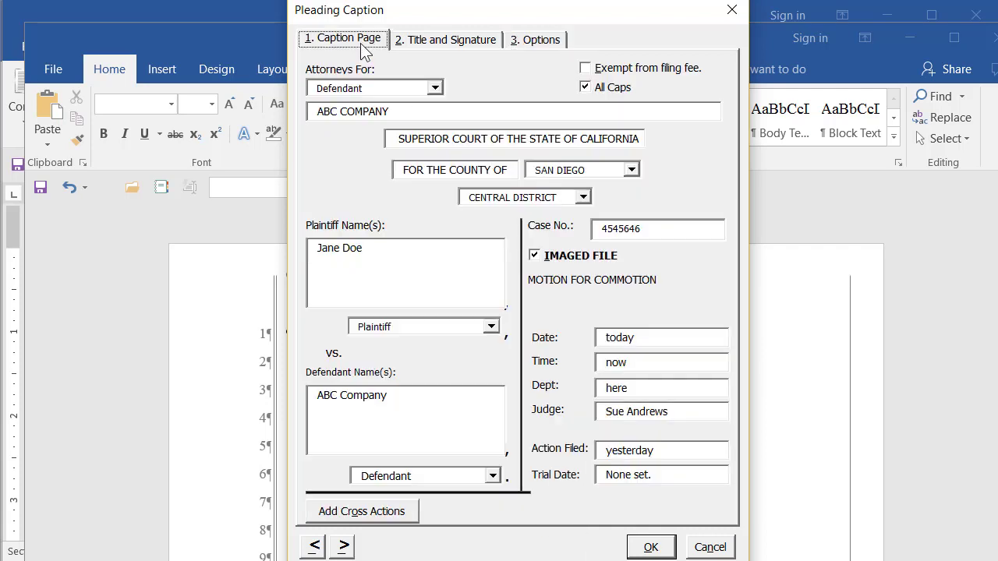
{"action": "left_click", "coordinate": [648, 547]}
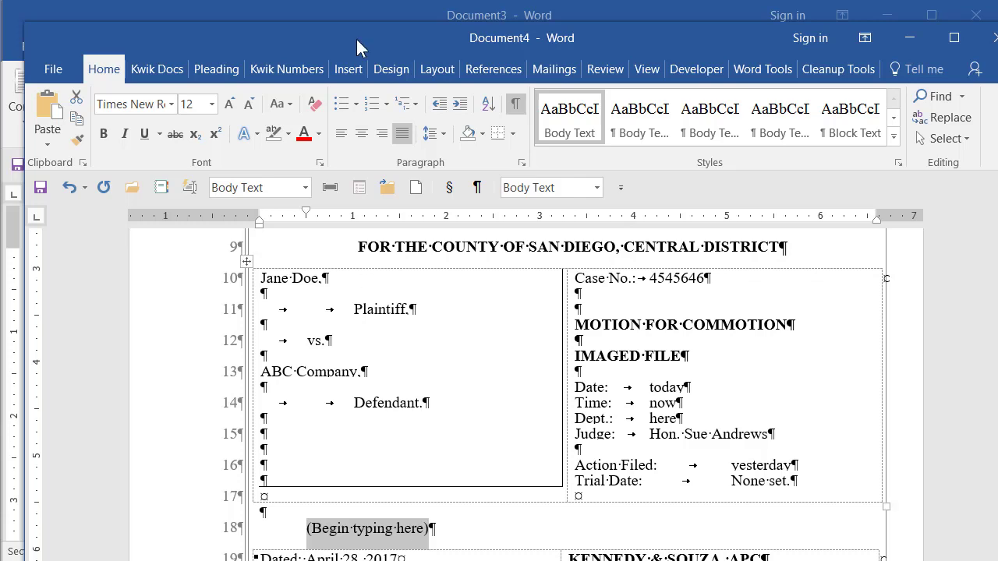
Step: Examine the options for adding cross-action parties to the caption without entering any
{"action": "left_click", "coordinate": [216, 70]}
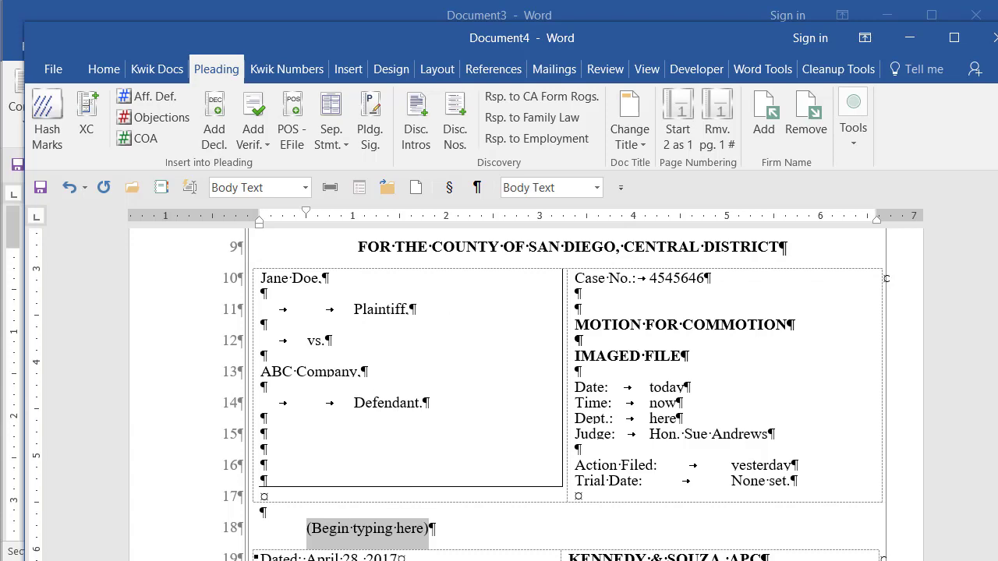
{"action": "left_click", "coordinate": [89, 125]}
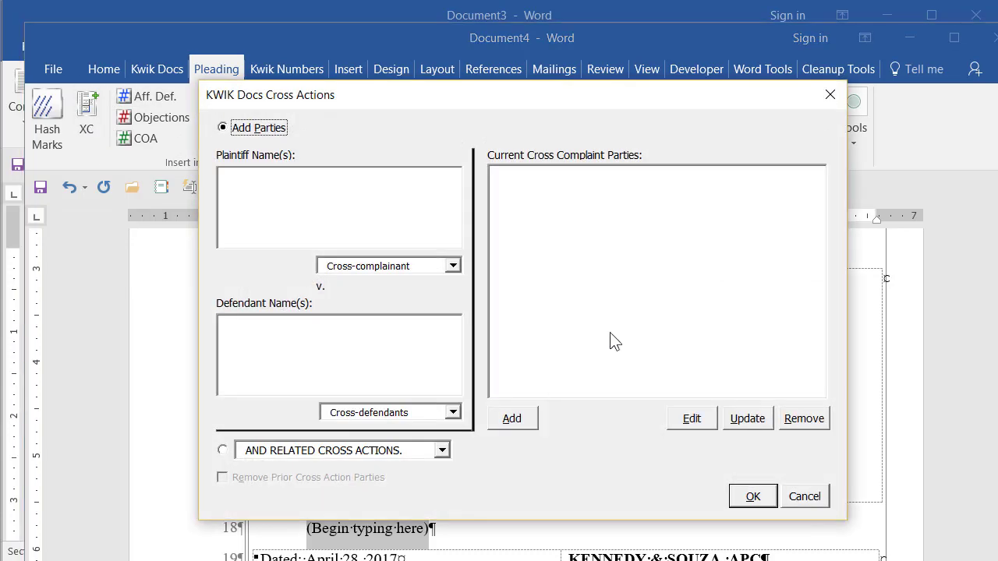
{"action": "left_click", "coordinate": [794, 504]}
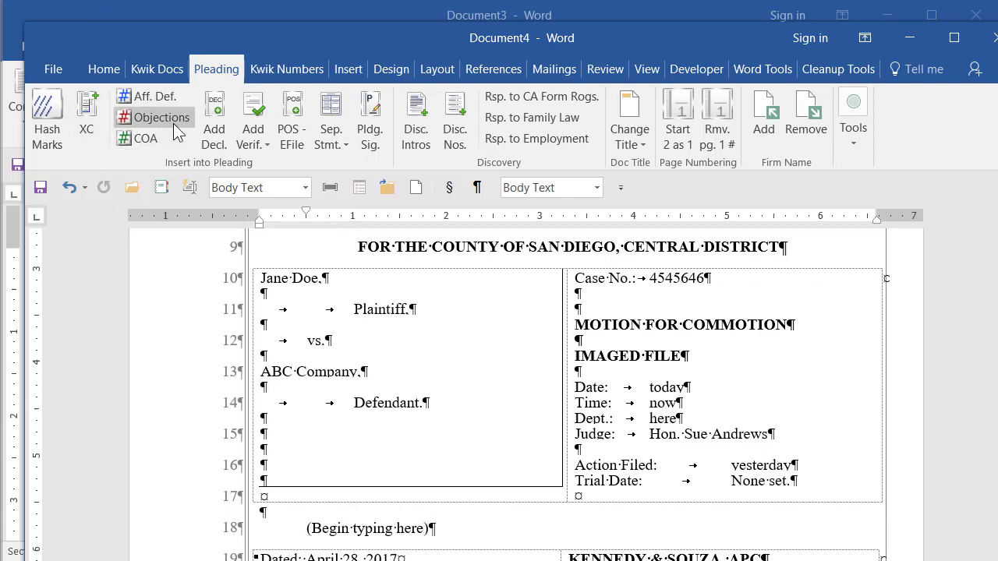
{"action": "left_click", "coordinate": [145, 140]}
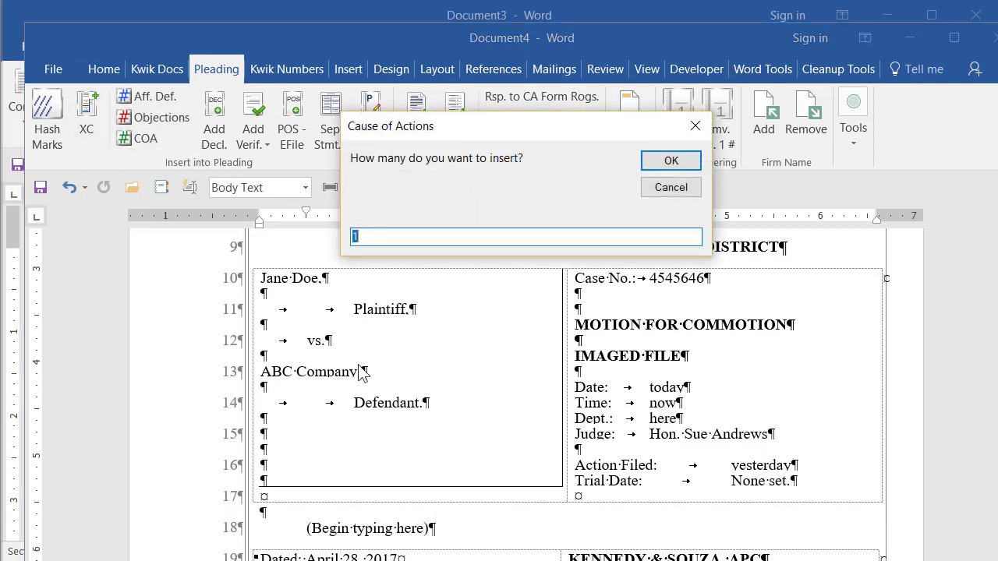
{"action": "left_click", "coordinate": [669, 187]}
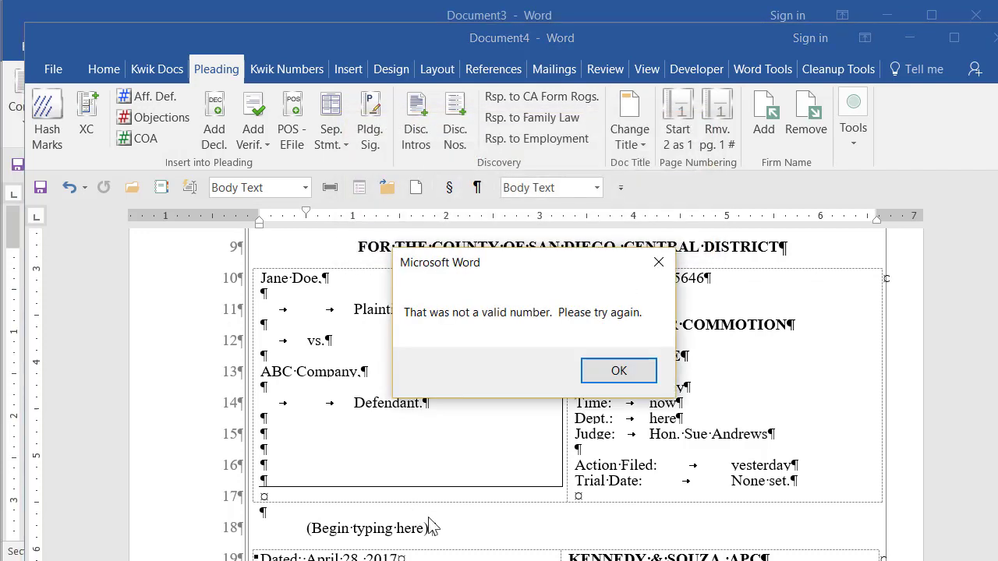
{"action": "left_click", "coordinate": [619, 371]}
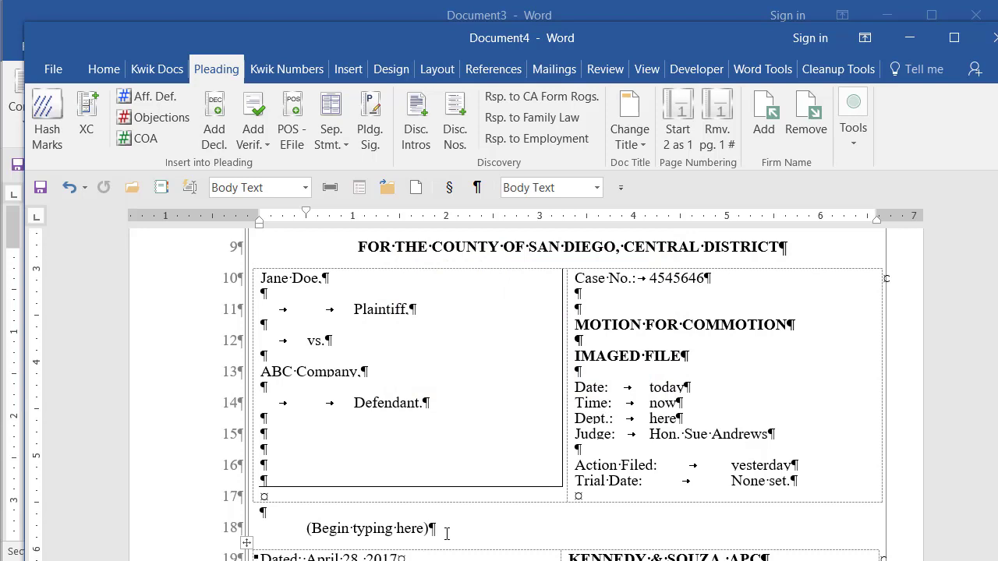
Step: Add an empty paragraph below "(Begin typing here)" and insert five numbered cause of action headings there
{"action": "key", "text": "ctrl+z"}
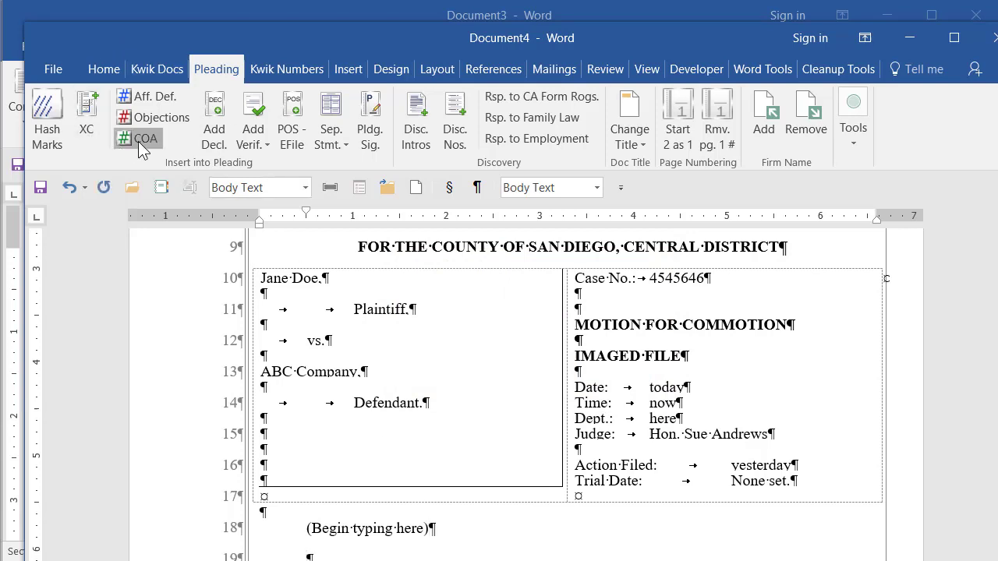
{"action": "left_click", "coordinate": [138, 141]}
{"action": "type", "text": "5"}
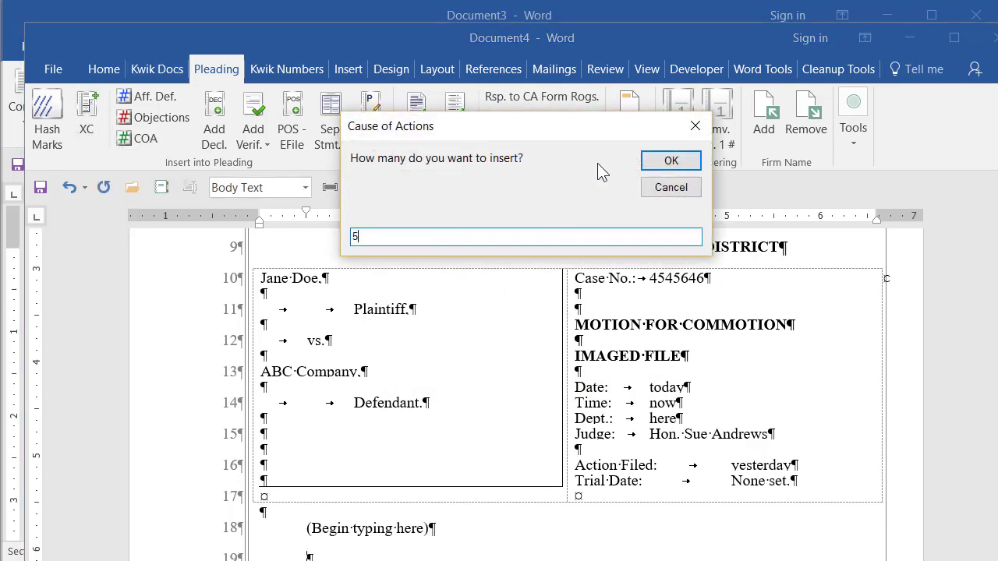
{"action": "left_click", "coordinate": [662, 163]}
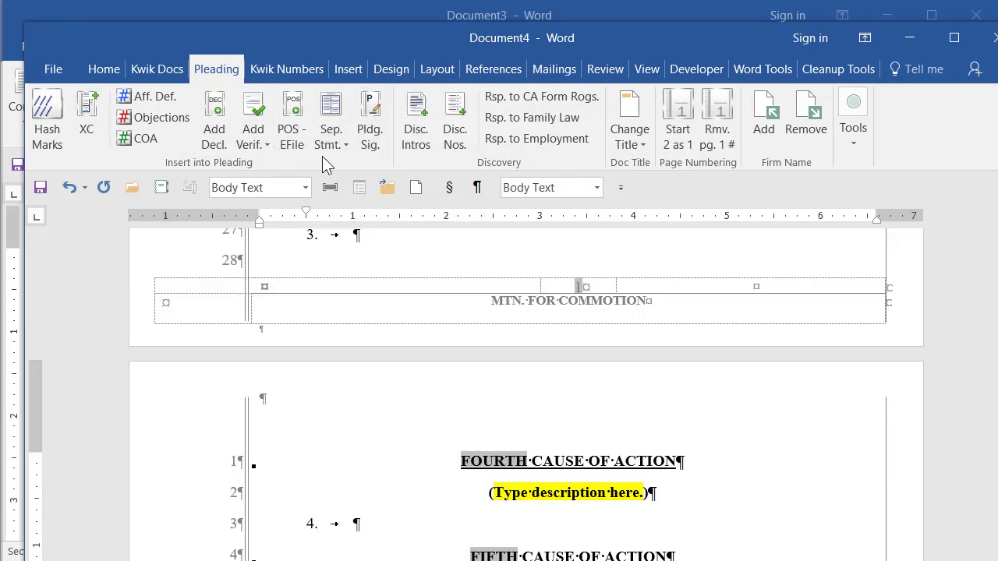
{"action": "left_click", "coordinate": [406, 148]}
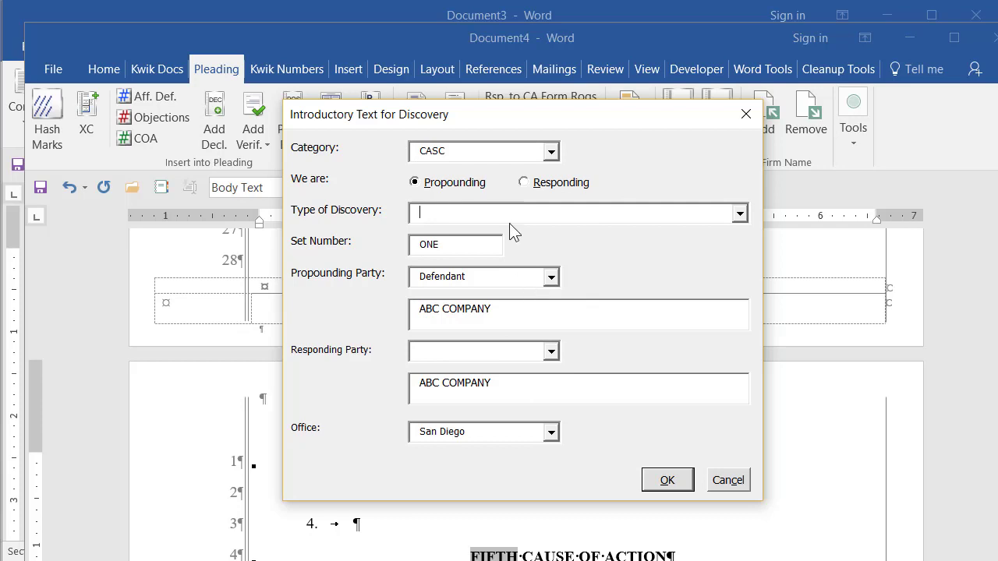
{"action": "left_click", "coordinate": [739, 215]}
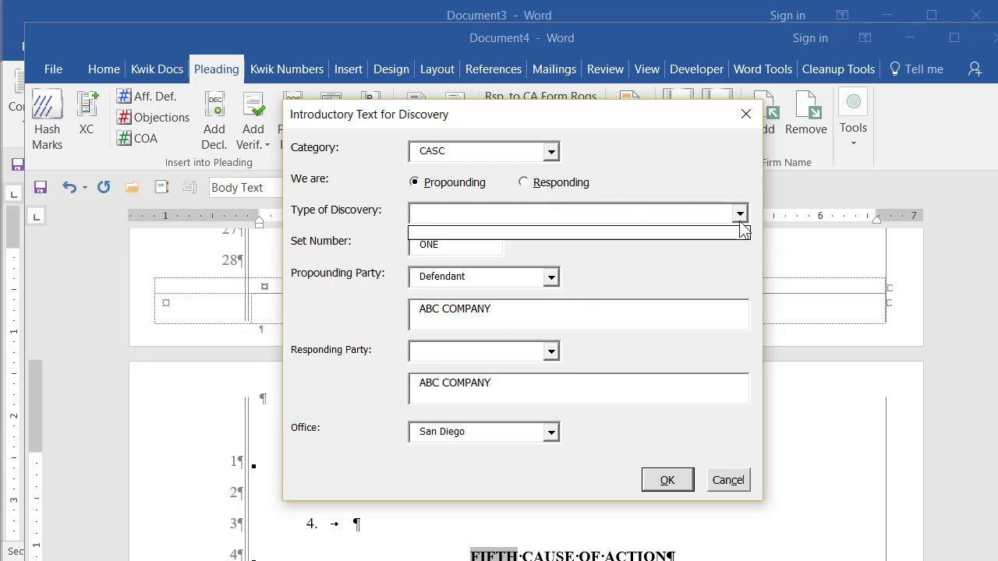
{"action": "left_click", "coordinate": [741, 217]}
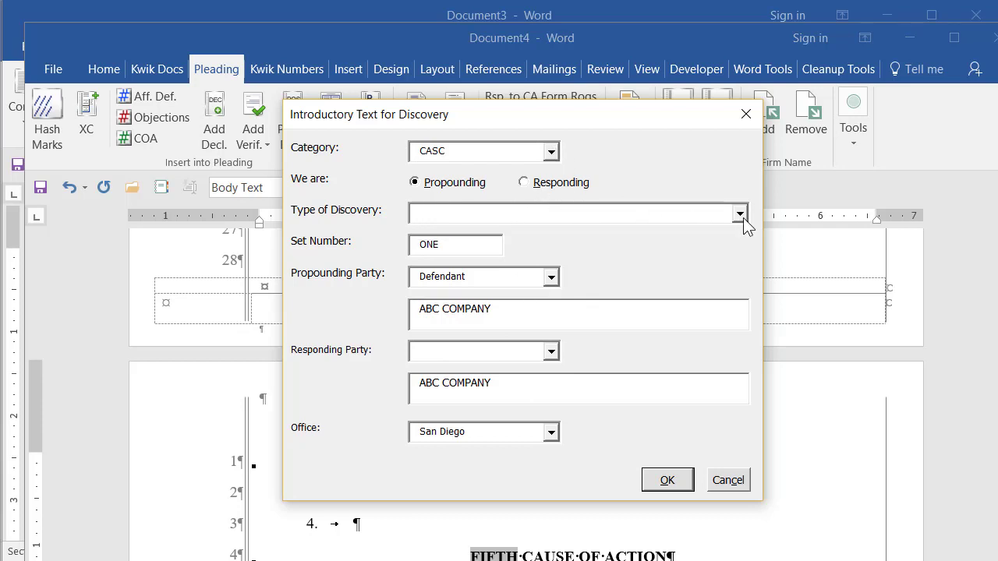
{"action": "left_click", "coordinate": [731, 481]}
Step: Insert five extra empty paragraphs between the fifth cause of action and the signature block
{"action": "scroll", "coordinate": [332, 397], "scroll_direction": "down", "scroll_amount": 3}
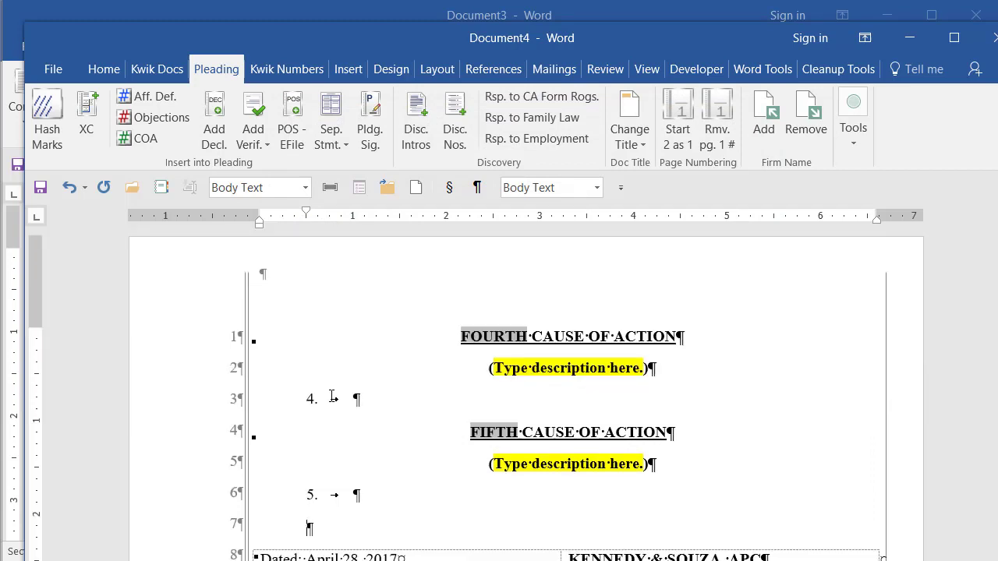
{"action": "scroll", "coordinate": [331, 397], "scroll_direction": "down", "scroll_amount": 9}
{"action": "scroll", "coordinate": [329, 396], "scroll_direction": "up", "scroll_amount": 6}
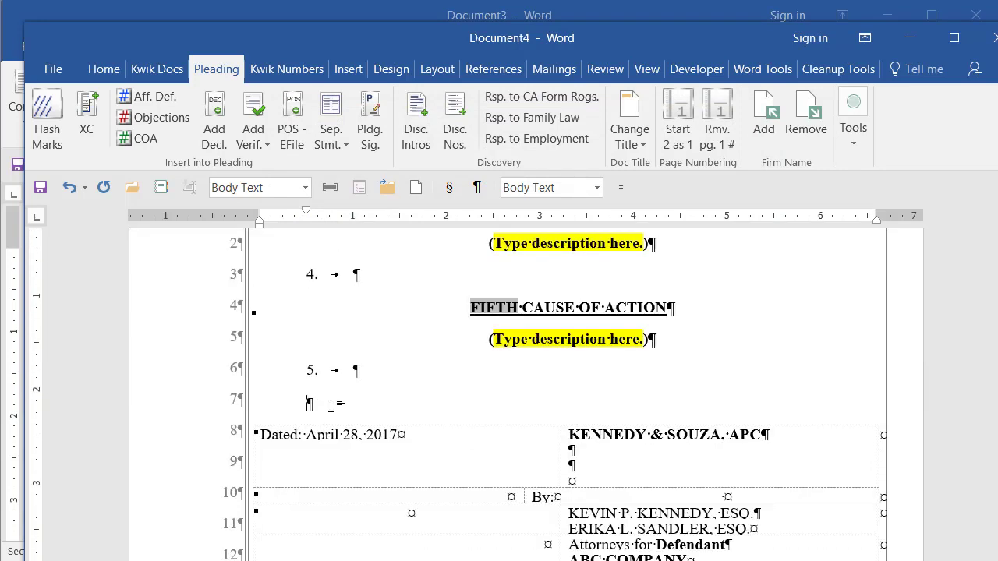
{"action": "key", "text": "Return"}
{"action": "key", "text": "Return"}
{"action": "key", "text": "Return"}
{"action": "key", "text": "Return"}
{"action": "key", "text": "Return"}
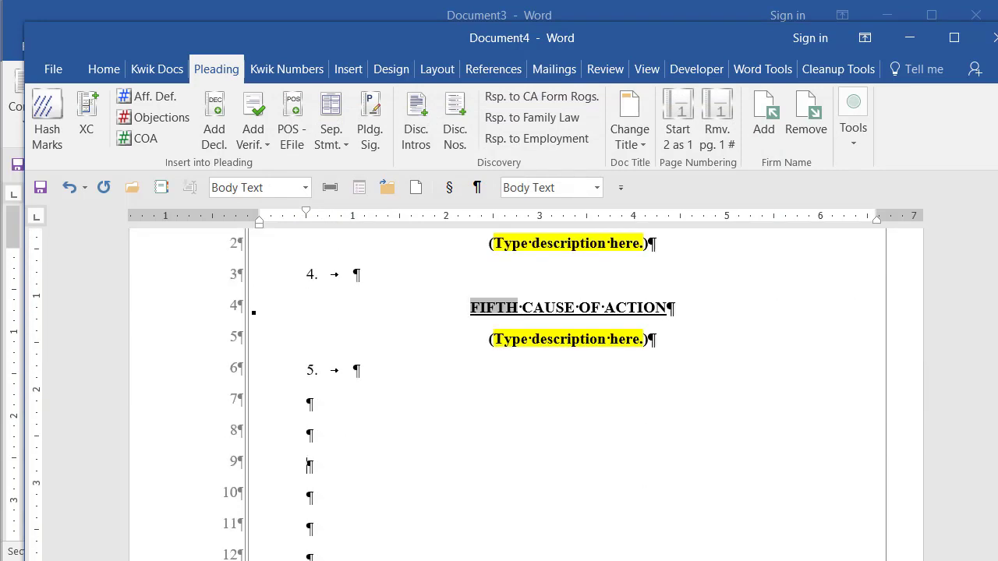
Step: Create discovery numbering with "Special Interrogatory No." headings, responses included, quantity 7 and starting number 12
{"action": "left_click", "coordinate": [454, 129]}
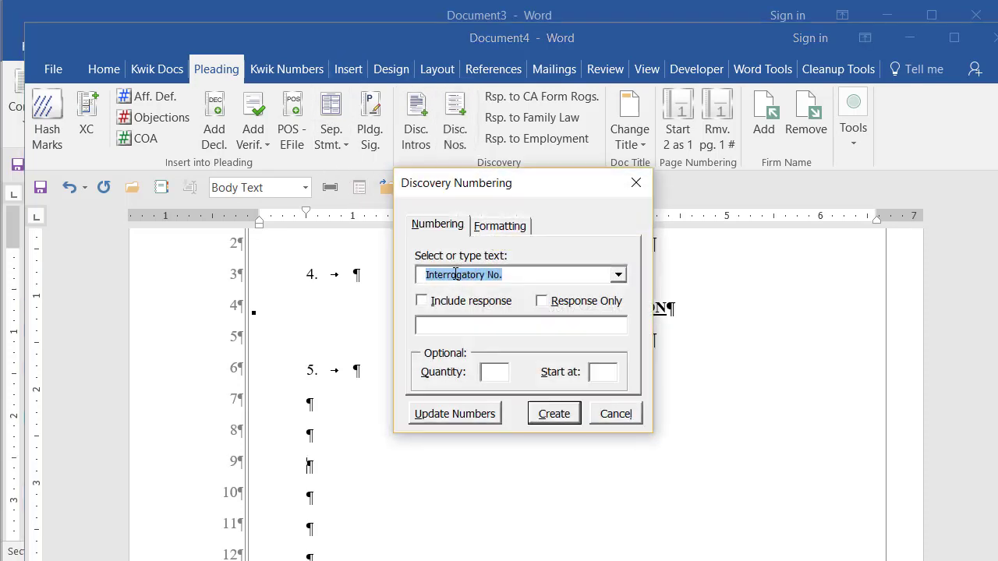
{"action": "left_click", "coordinate": [618, 274]}
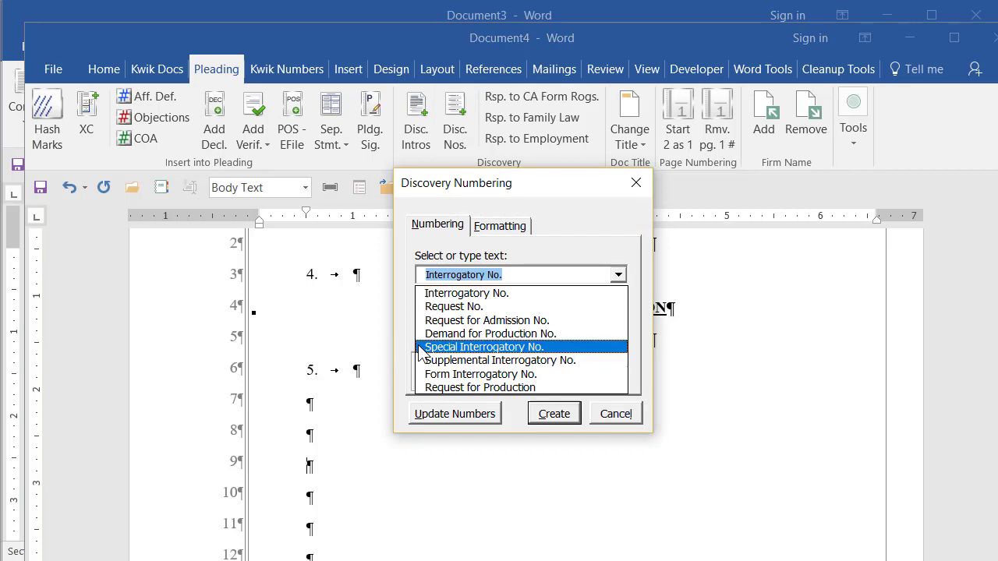
{"action": "left_click", "coordinate": [483, 347]}
{"action": "left_click", "coordinate": [435, 300]}
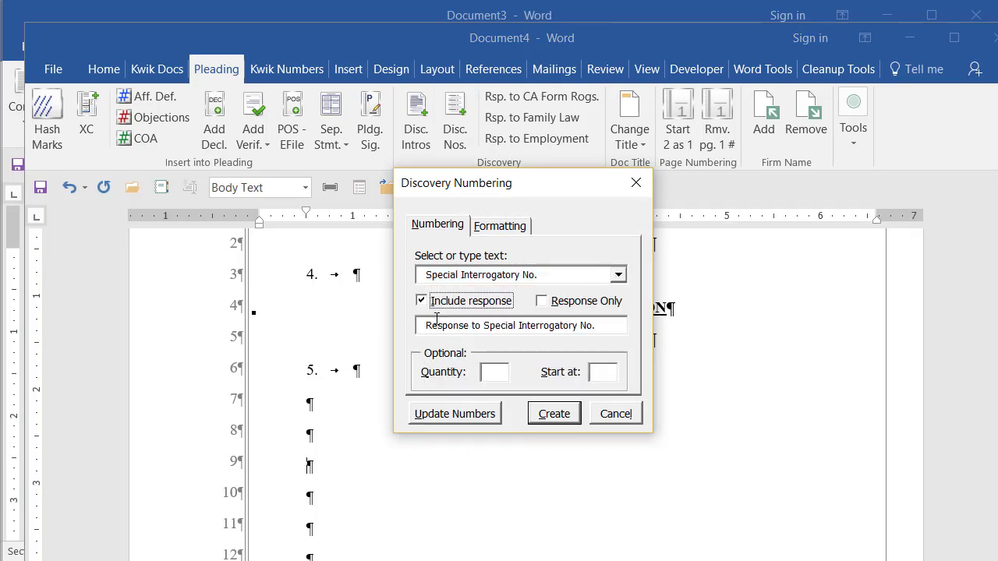
{"action": "left_click", "coordinate": [484, 373]}
{"action": "type", "text": "7"}
{"action": "type", "text": "12"}
{"action": "left_click", "coordinate": [551, 413]}
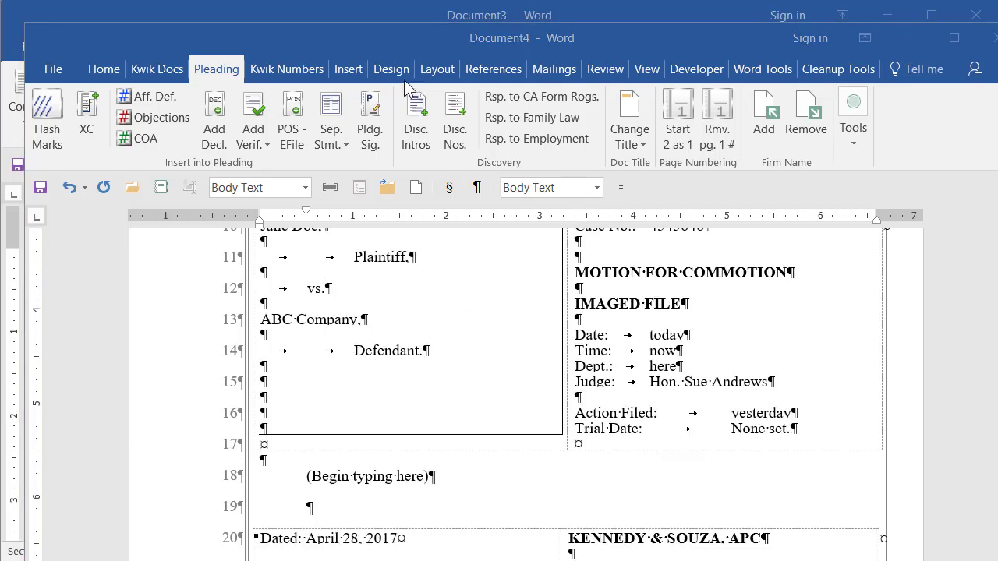
Step: Insert a two-column Issue 1 separate statement table and enter "This is a fact" and "This is my evidence." as the first moving-party entry
{"action": "left_click", "coordinate": [331, 149]}
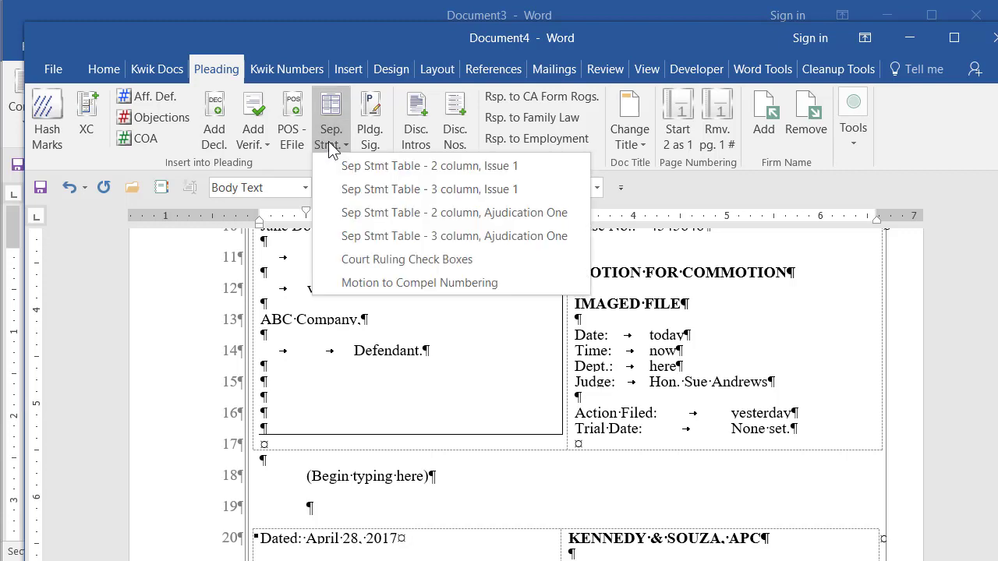
{"action": "left_click", "coordinate": [380, 174]}
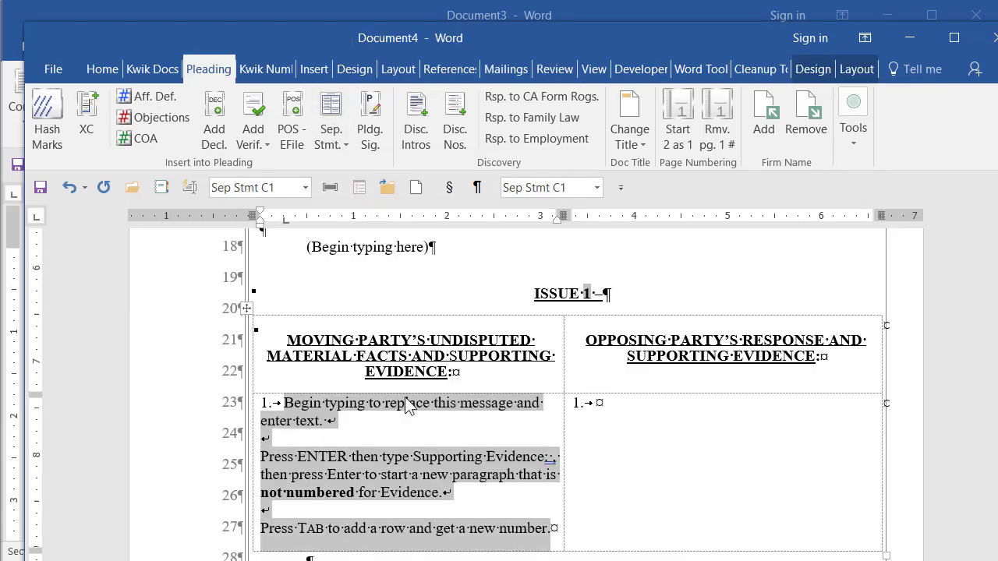
{"action": "type", "text": "This"}
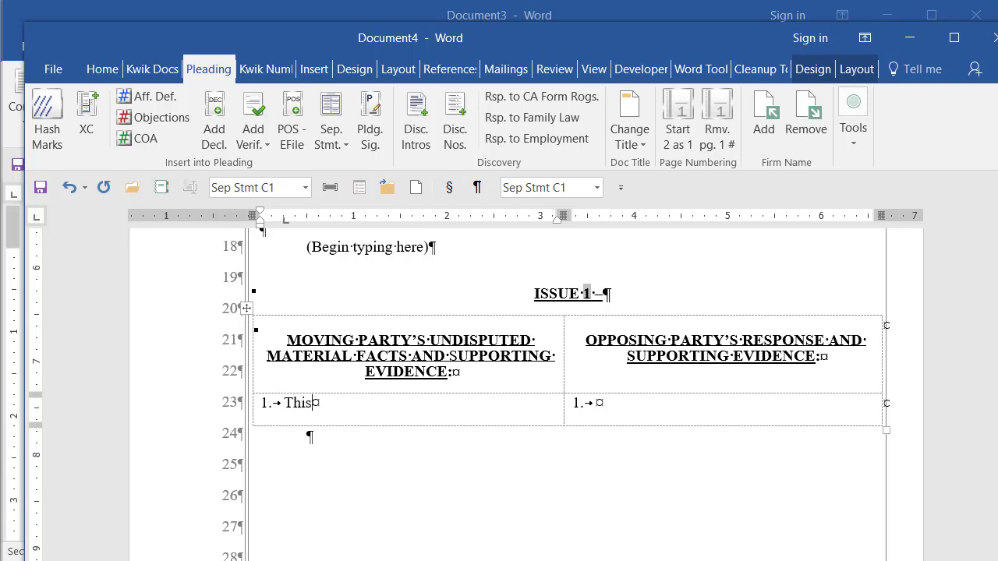
{"action": "type", "text": " is a fact"}
{"action": "key", "text": "Return"}
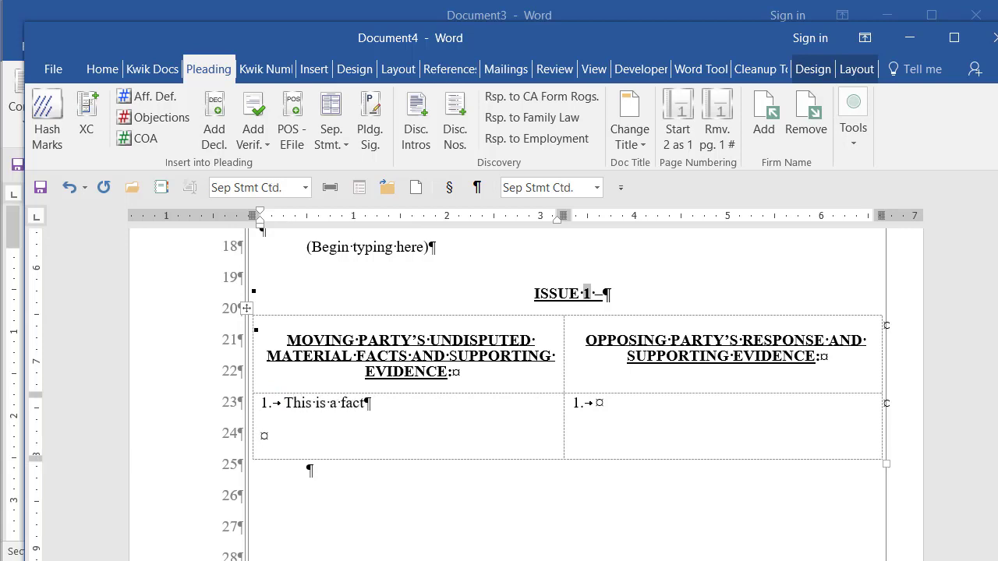
{"action": "type", "text": "This is my eviden"}
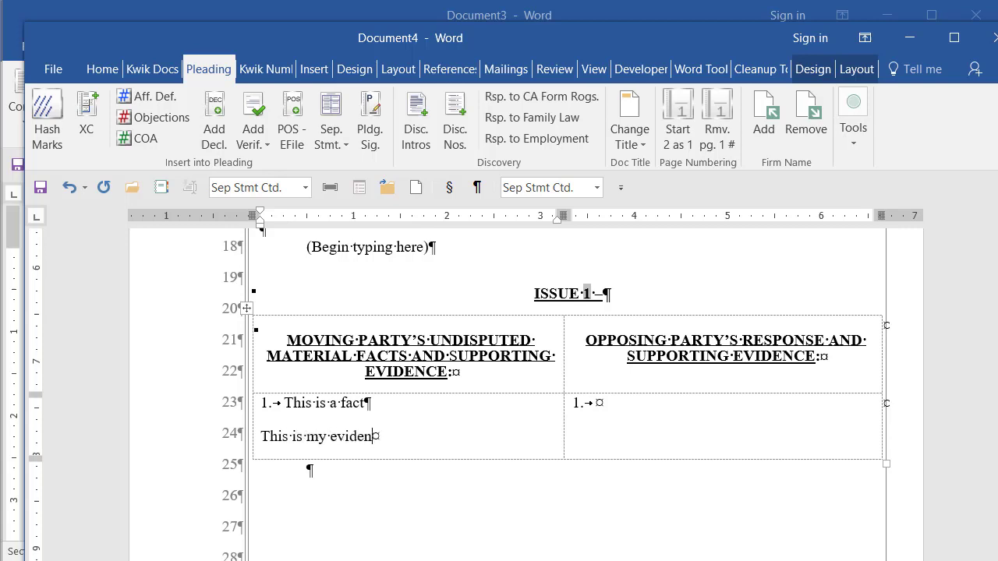
{"action": "type", "text": "ce."}
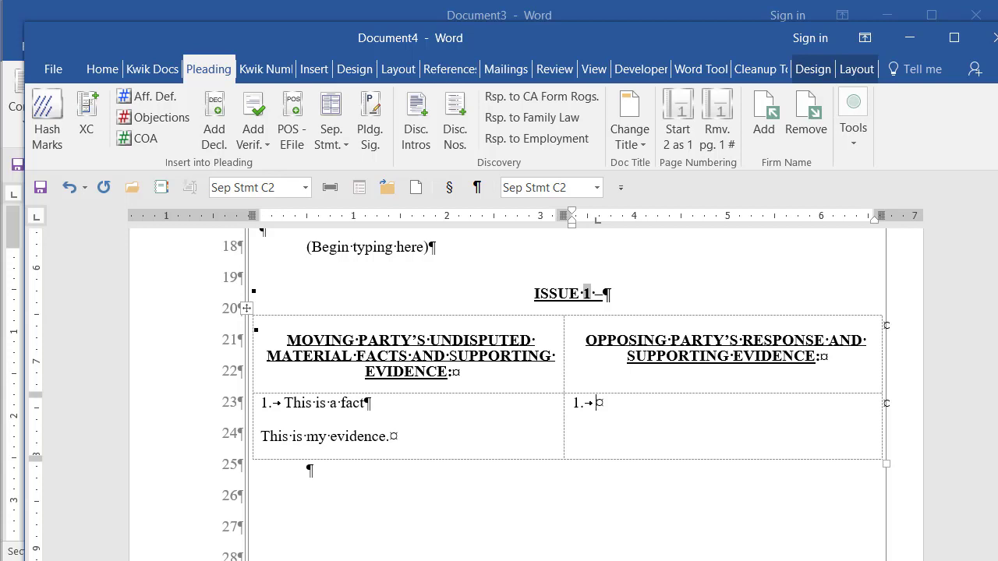
Step: Add a second numbered row to the separate statement table with "More facts" and "More proof." in the moving party's column
{"action": "key", "text": "Tab"}
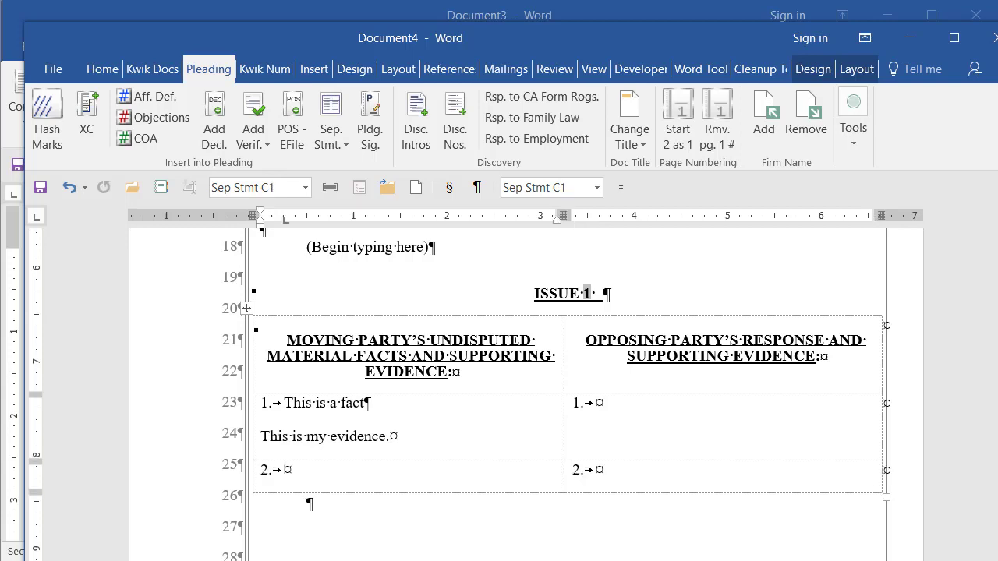
{"action": "type", "text": "More facts"}
{"action": "key", "text": "Return"}
{"action": "type", "text": "More prof"}
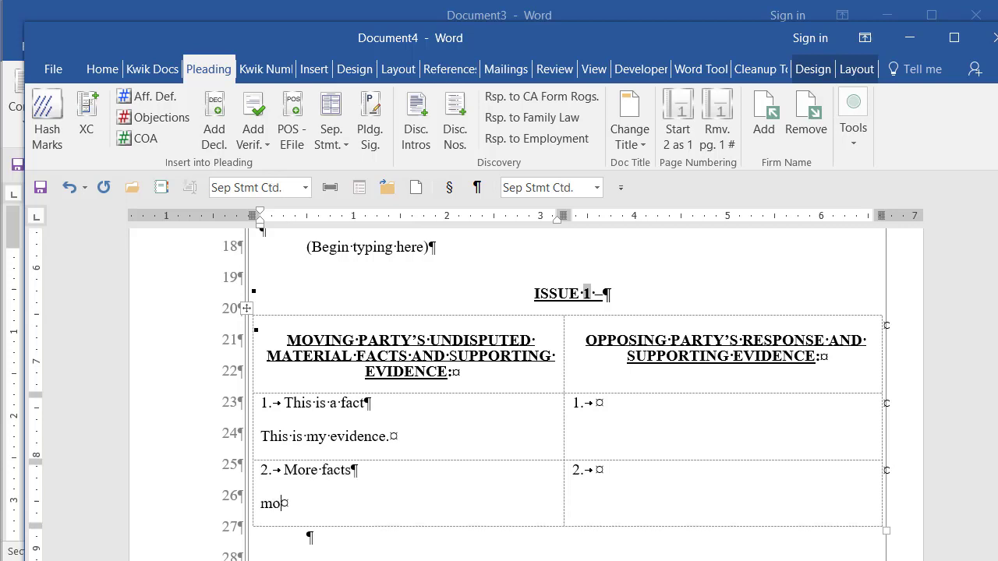
{"action": "key", "text": "BackSpace"}
{"action": "key", "text": "BackSpace"}
{"action": "type", "text": "oof."}
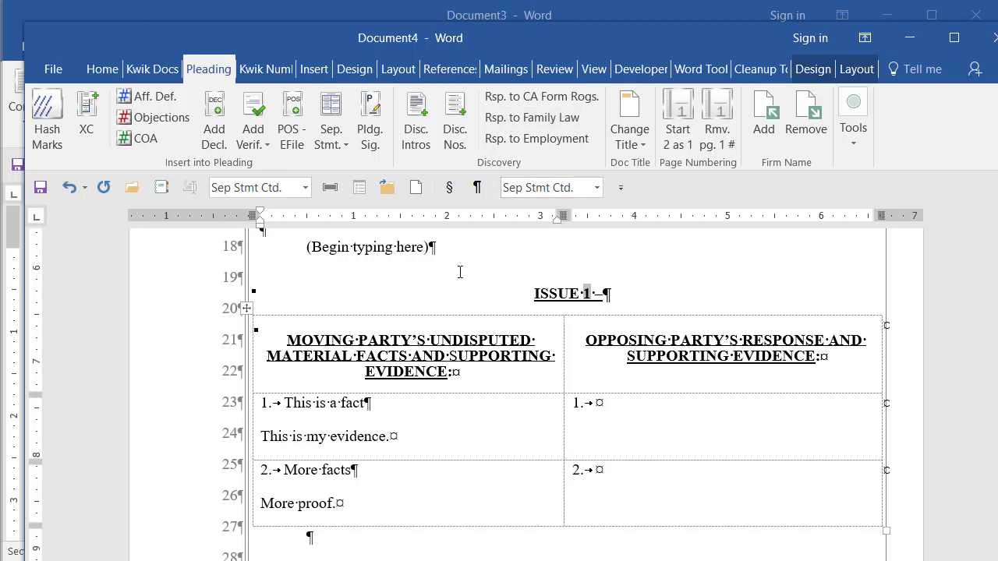
Step: Remove the separate statement table together with its Issue 1 heading
{"action": "scroll", "coordinate": [490, 351], "scroll_direction": "down", "scroll_amount": 5}
{"action": "scroll", "coordinate": [490, 351], "scroll_direction": "up", "scroll_amount": 5}
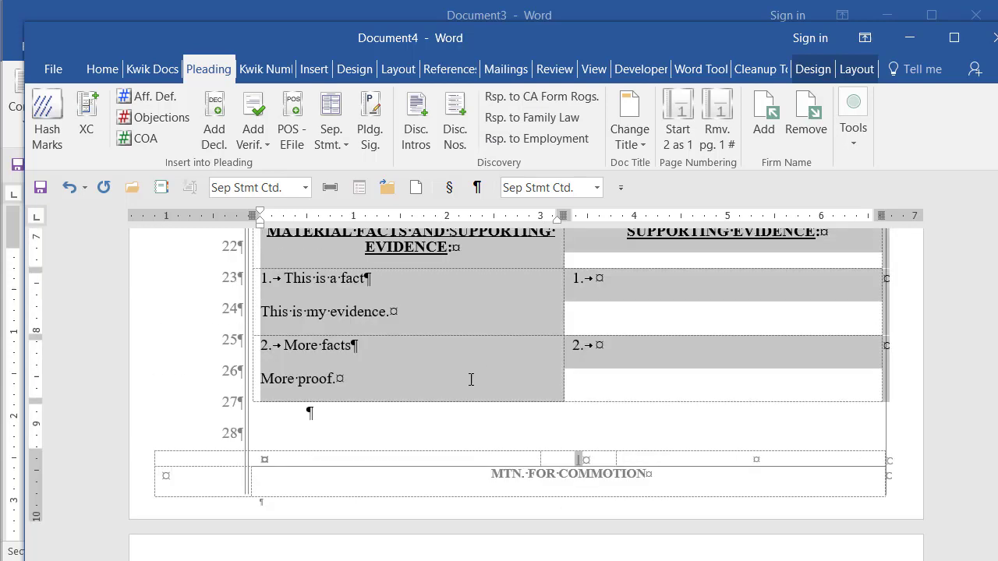
{"action": "scroll", "coordinate": [391, 381], "scroll_direction": "down", "scroll_amount": 5}
{"action": "left_click", "coordinate": [379, 413]}
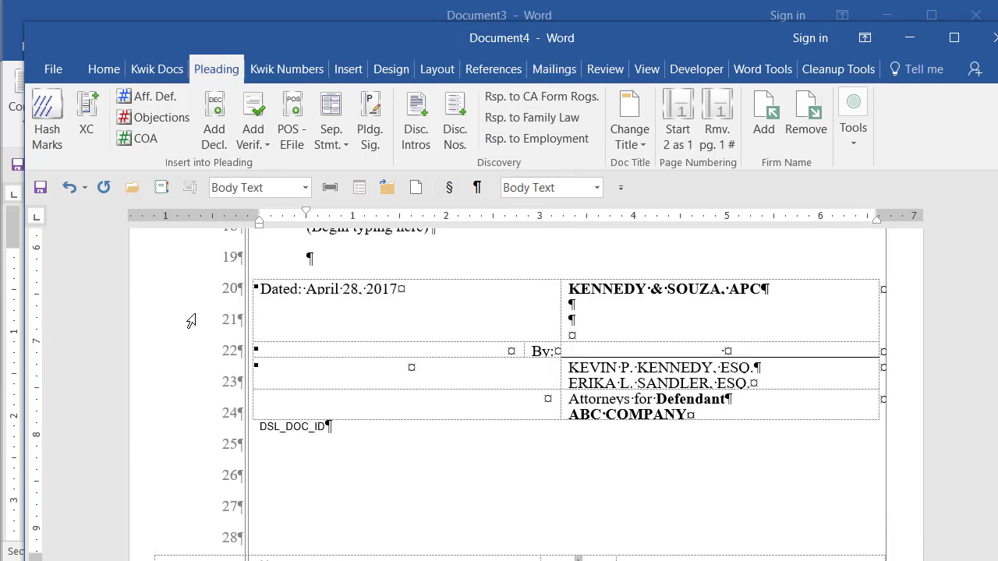
{"action": "scroll", "coordinate": [302, 309], "scroll_direction": "up", "scroll_amount": 1}
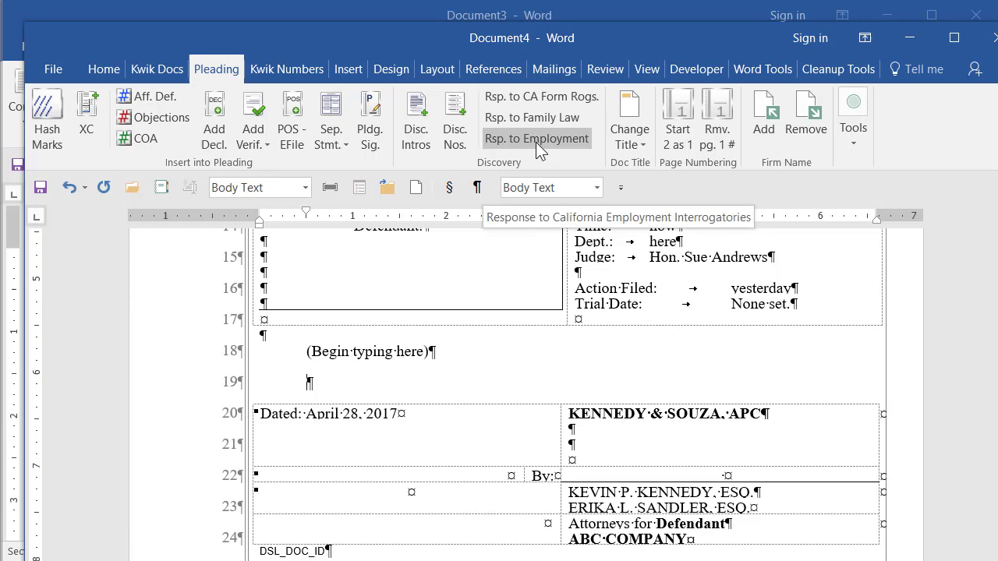
Step: Start Set One responses to the California form interrogatories, fill in the caption title and put the plaintiff's name before the footer title
{"action": "left_click", "coordinate": [538, 100]}
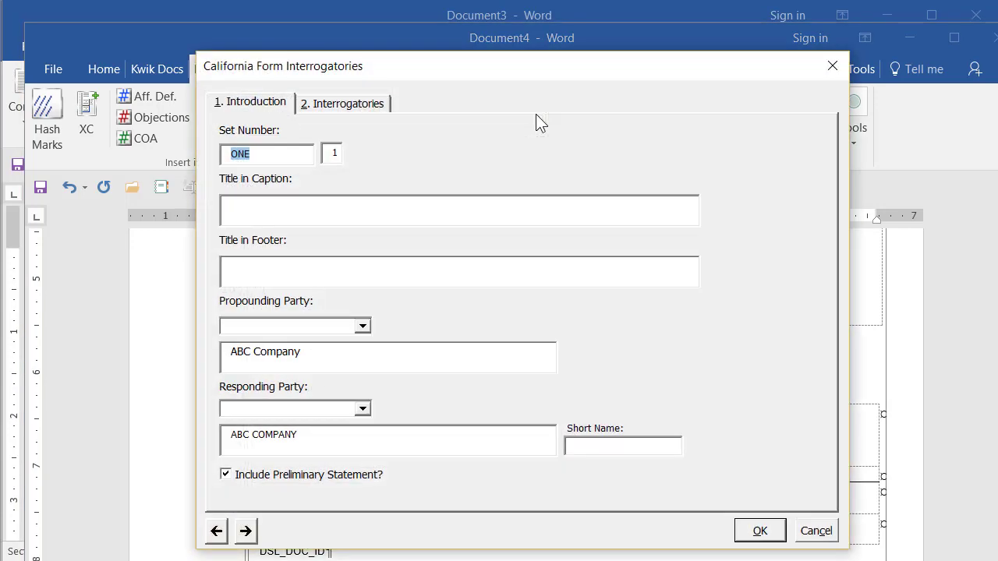
{"action": "left_click", "coordinate": [341, 207]}
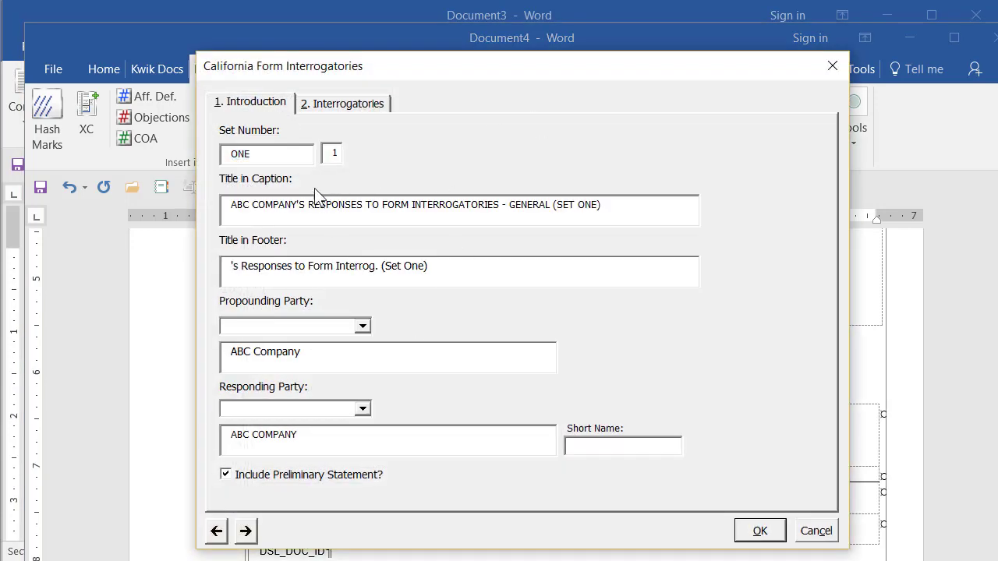
{"action": "left_click", "coordinate": [223, 272]}
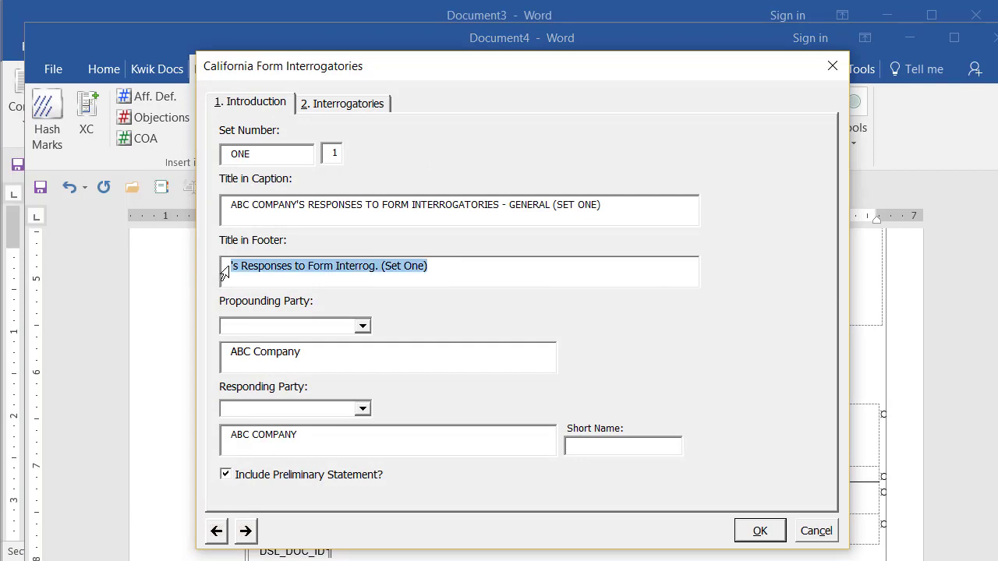
{"action": "left_click", "coordinate": [230, 266]}
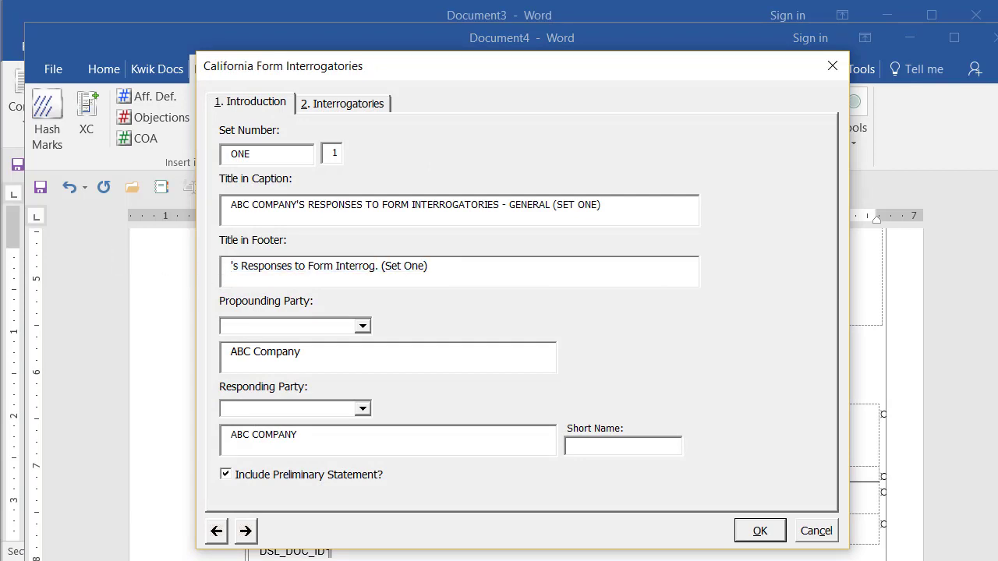
{"action": "type", "text": "Jane Doe"}
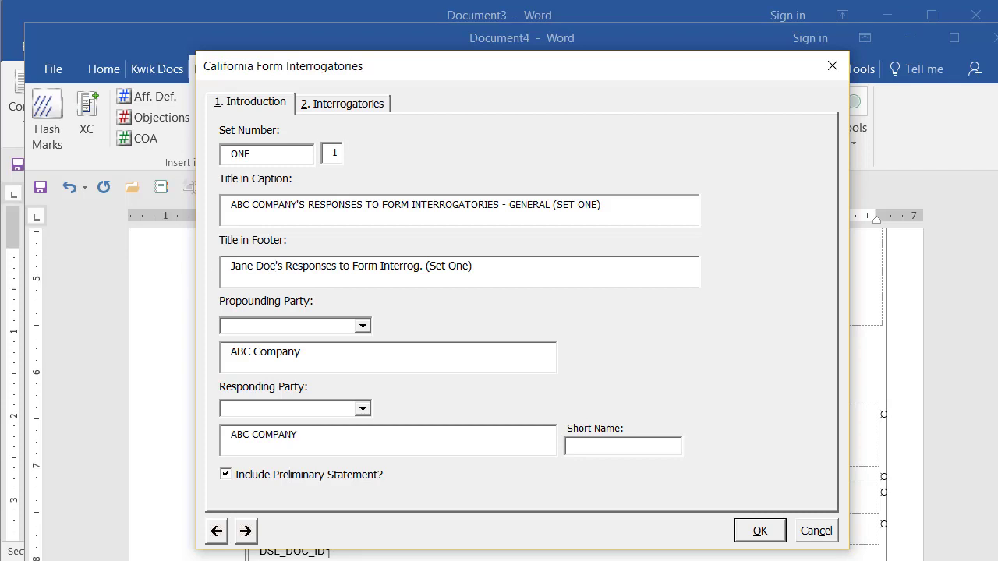
Step: Exclude all of Section 2 and interrogatories 12.3, 12.5, 12.6 and 20.2, and generate the responses document
{"action": "left_click", "coordinate": [379, 101]}
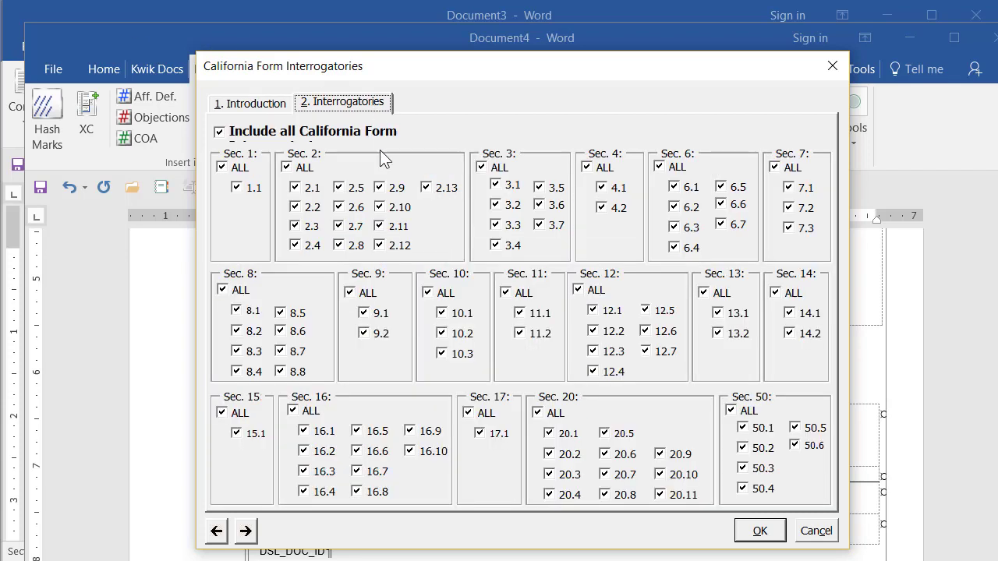
{"action": "left_click", "coordinate": [289, 167]}
{"action": "left_click", "coordinate": [625, 353]}
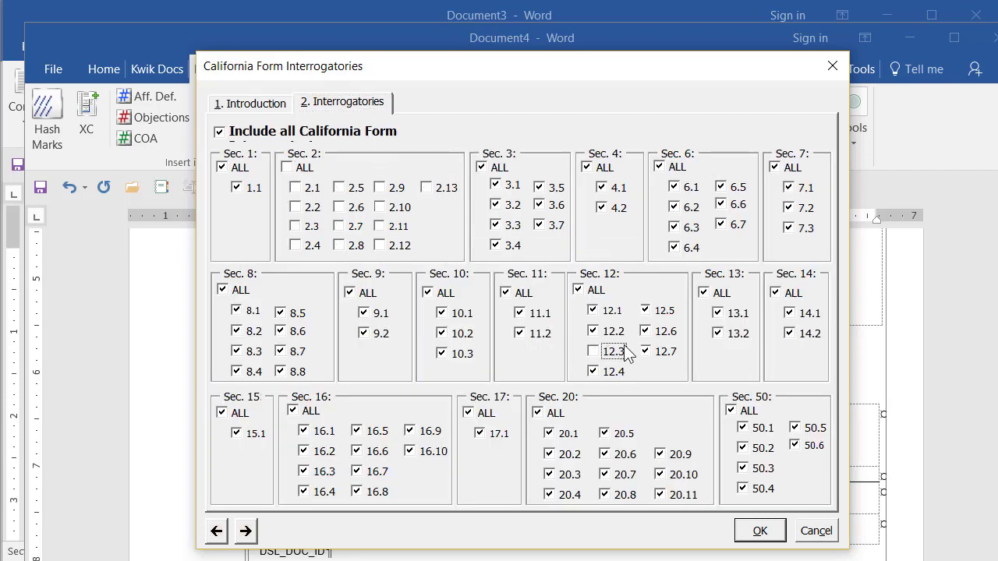
{"action": "left_click", "coordinate": [647, 332]}
{"action": "left_click", "coordinate": [550, 455]}
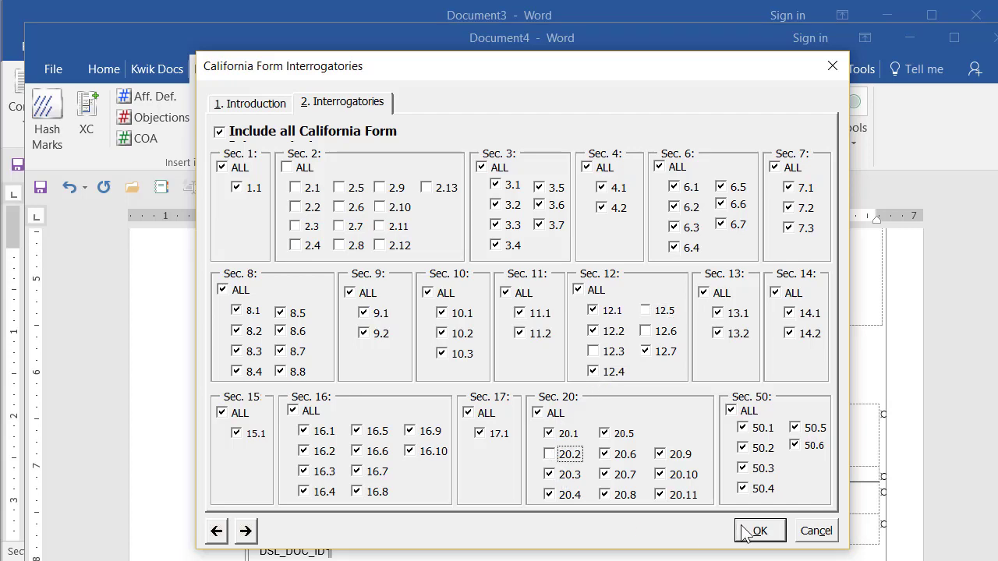
{"action": "left_click", "coordinate": [758, 532]}
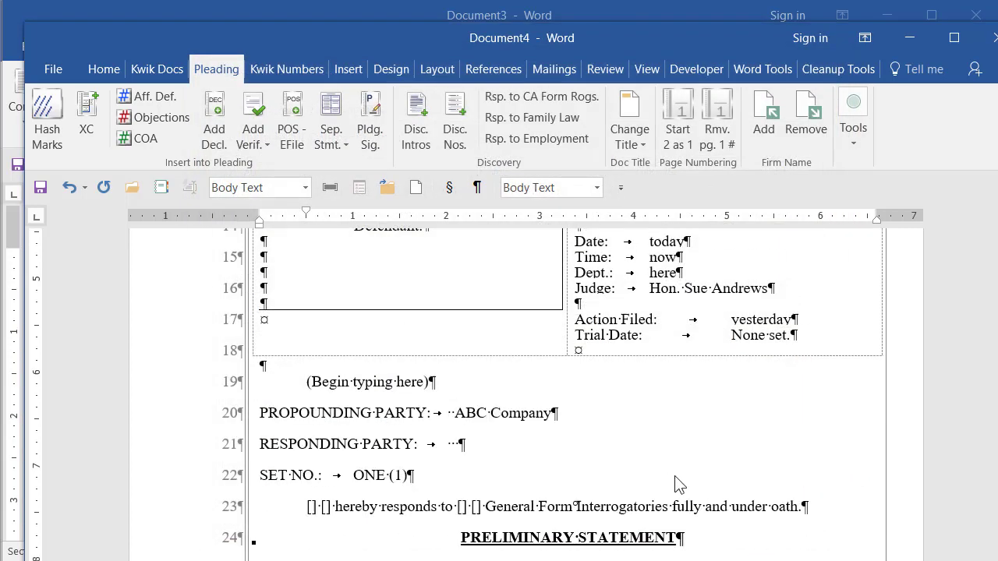
Step: Replace the placeholder under the response to Form Interrogatory No. 1.1 with "My response"
{"action": "scroll", "coordinate": [512, 417], "scroll_direction": "down", "scroll_amount": 15}
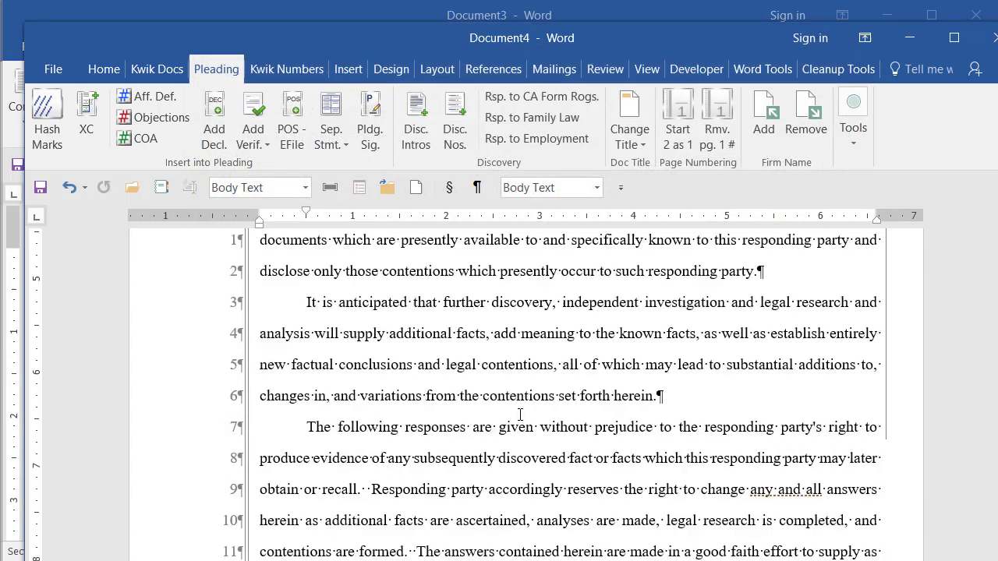
{"action": "scroll", "coordinate": [525, 412], "scroll_direction": "up", "scroll_amount": 3}
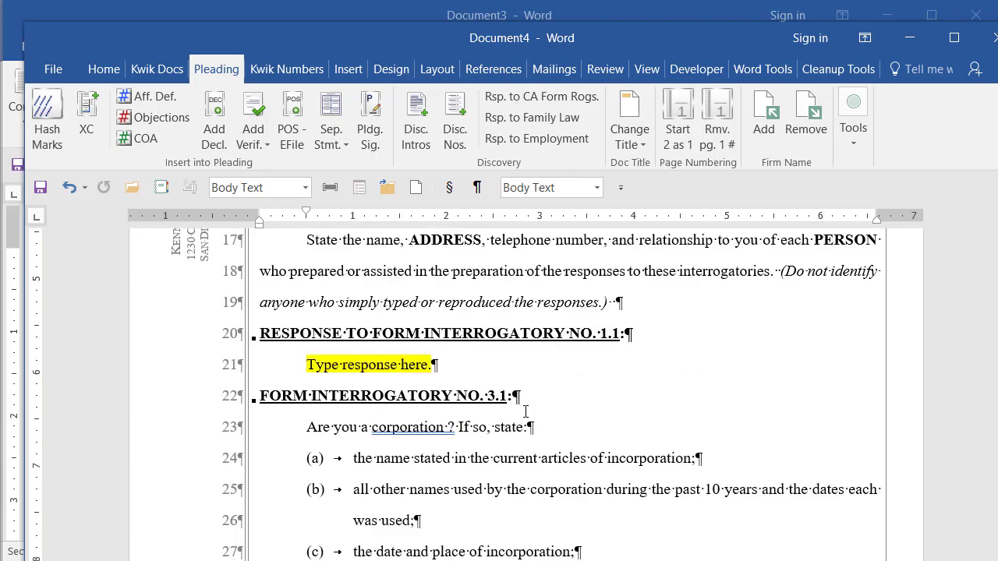
{"action": "left_click", "coordinate": [348, 372]}
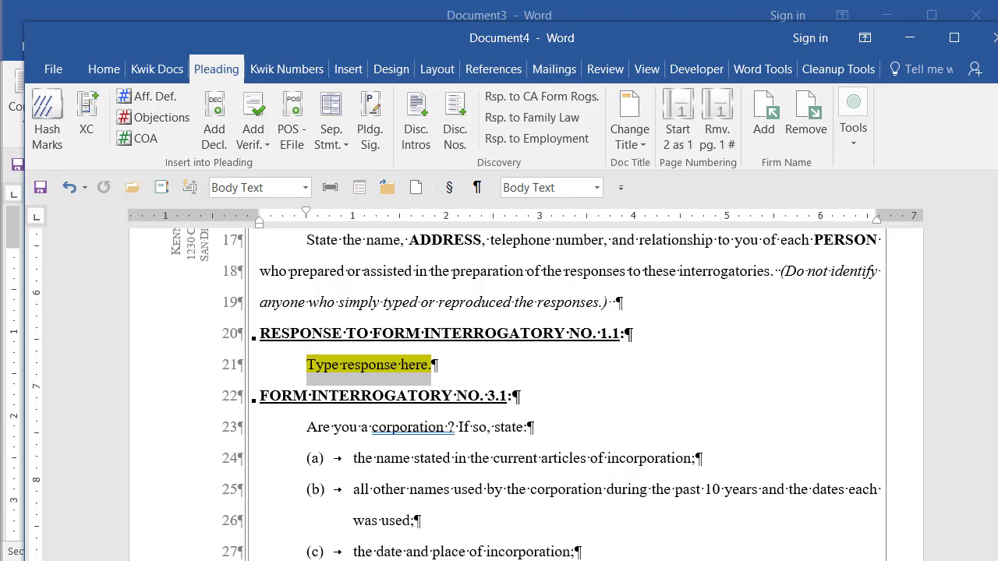
{"action": "type", "text": "My response"}
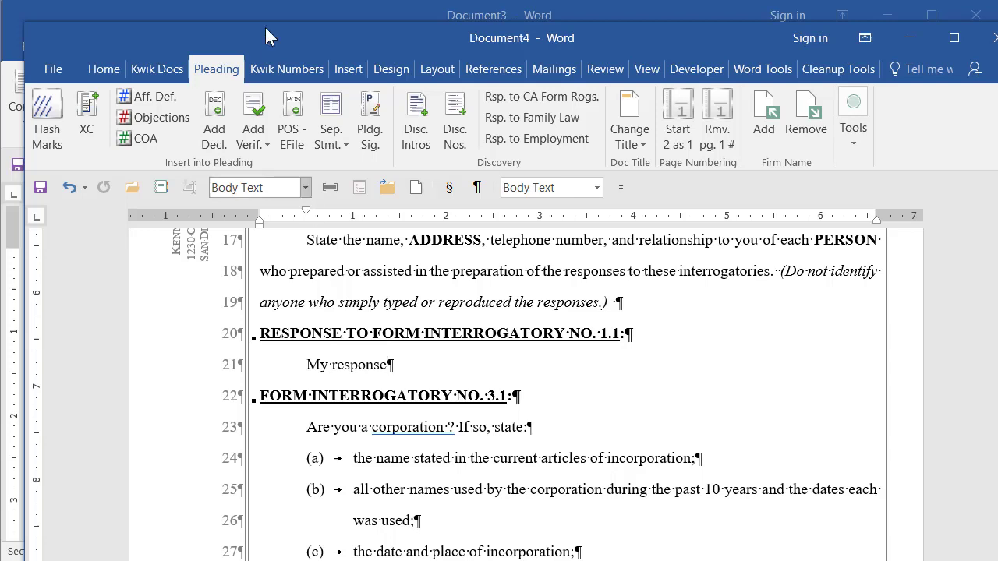
Step: Maximize the document window and delete everything from the Preliminary Statement heading to the end of the document
{"action": "double_click", "coordinate": [367, 37]}
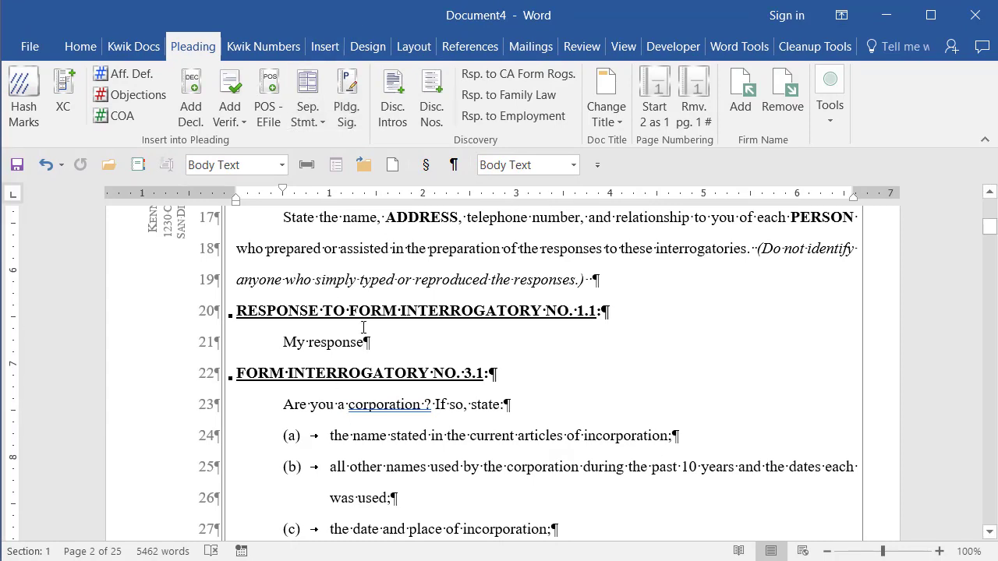
{"action": "scroll", "coordinate": [349, 296], "scroll_direction": "up", "scroll_amount": 3}
{"action": "scroll", "coordinate": [349, 296], "scroll_direction": "up", "scroll_amount": 10}
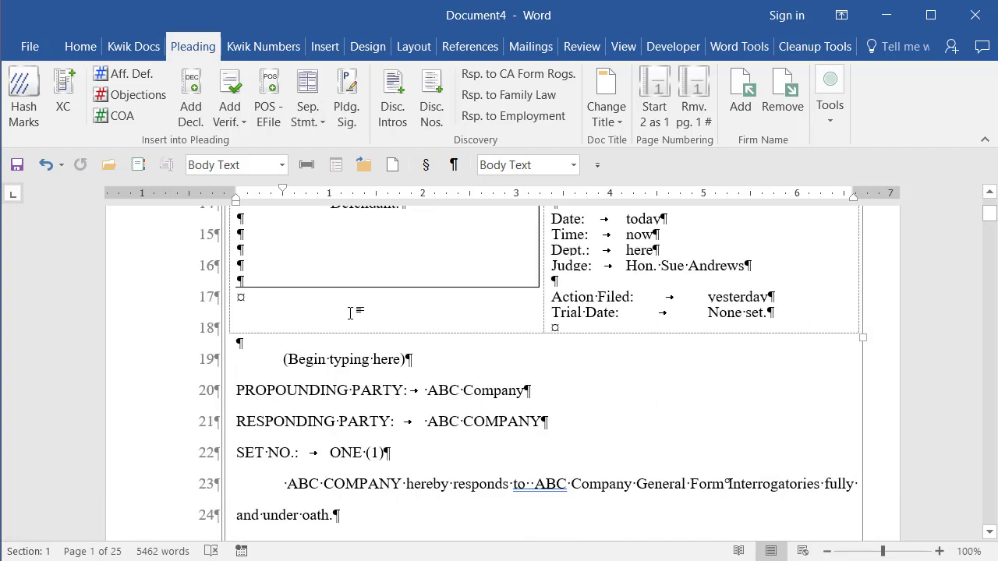
{"action": "scroll", "coordinate": [351, 307], "scroll_direction": "down", "scroll_amount": 3}
{"action": "scroll", "coordinate": [351, 310], "scroll_direction": "up", "scroll_amount": 2}
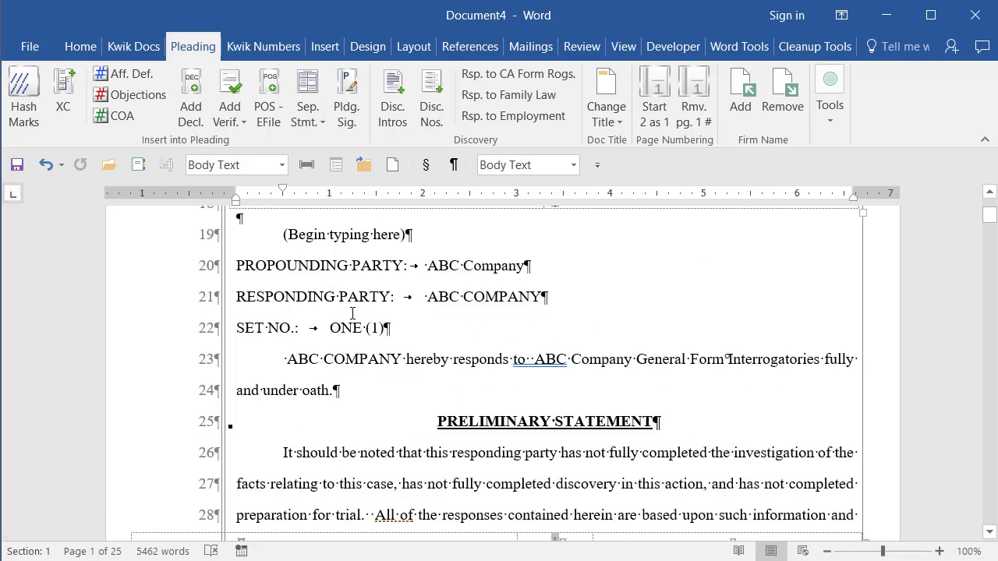
{"action": "left_click", "coordinate": [421, 416]}
{"action": "key", "text": "ctrl+shift+End"}
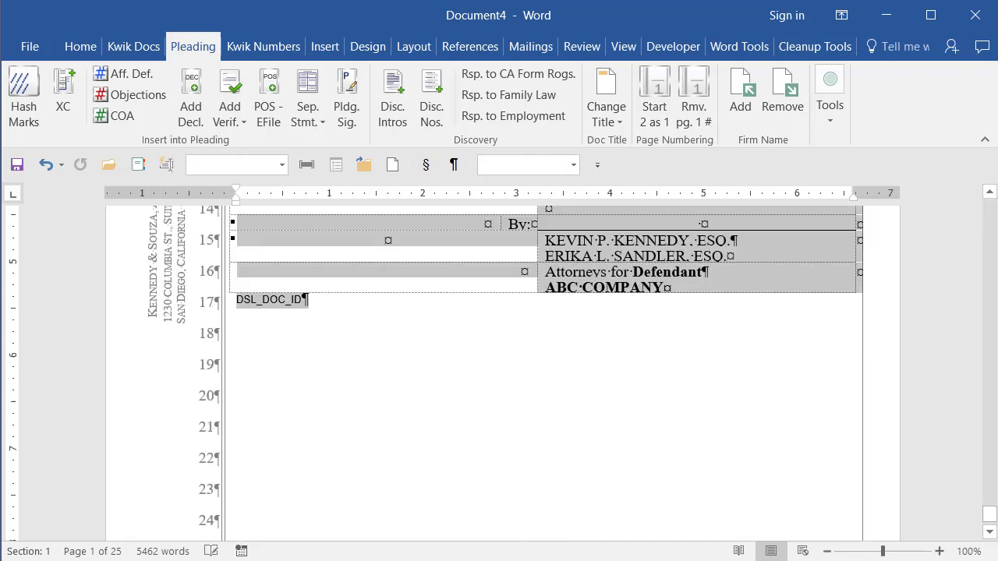
{"action": "type", "text": "\\"}
{"action": "key", "text": "BackSpace"}
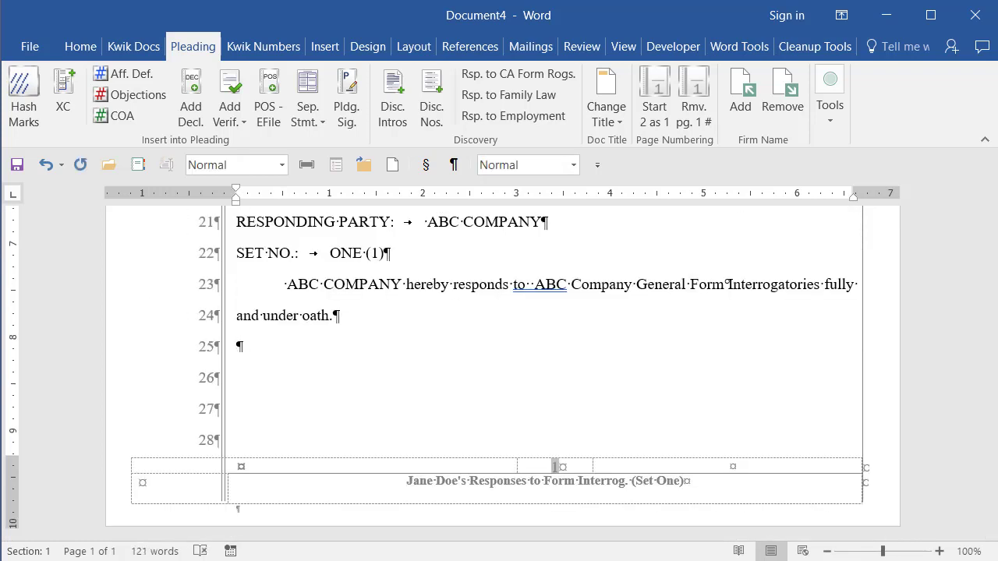
Step: Remove the extra space before "ABC Company" in the "hereby responds to" sentence and open the outline chooser
{"action": "left_click", "coordinate": [261, 47]}
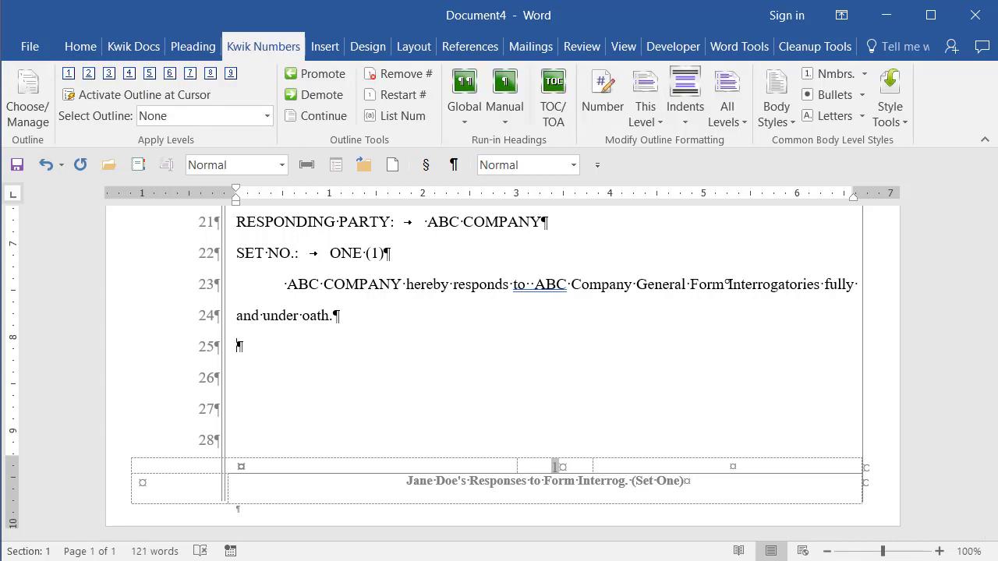
{"action": "left_click", "coordinate": [531, 285]}
{"action": "left_click", "coordinate": [23, 110]}
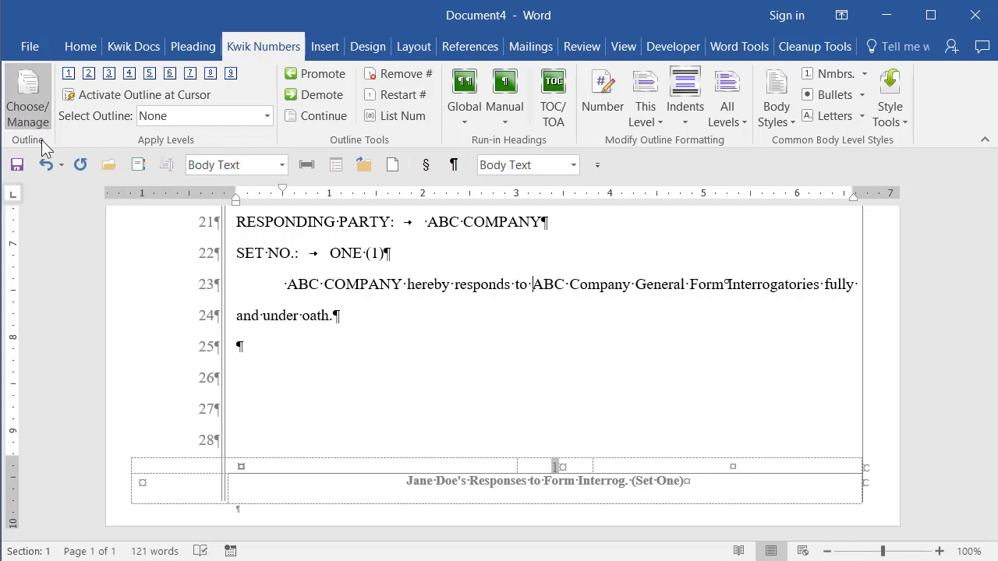
Step: Preview the heading formats of the available outlines, from Appellate Pleading through Petition (2)
{"action": "left_click", "coordinate": [240, 217]}
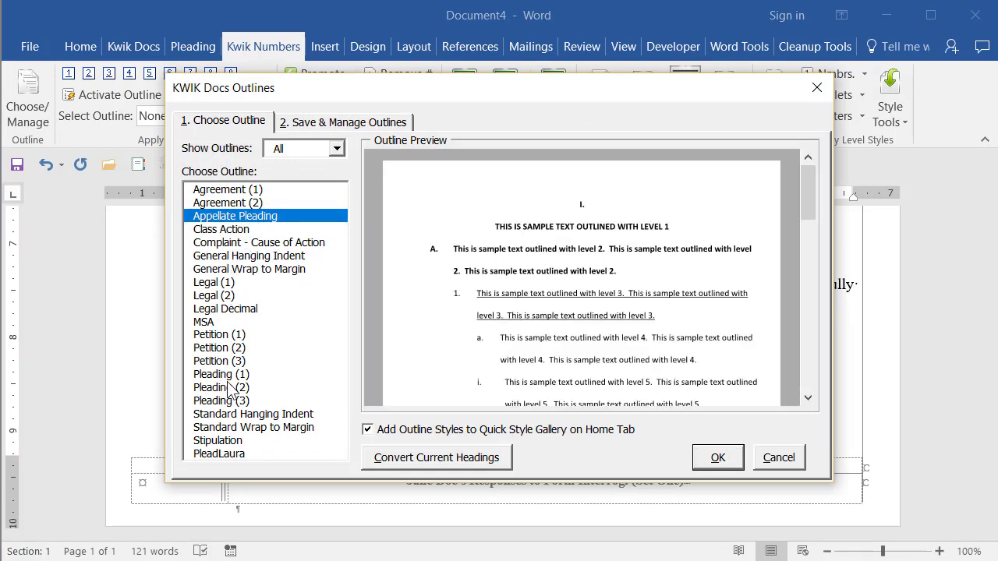
{"action": "key", "text": "Down"}
{"action": "key", "text": "Down"}
{"action": "key", "text": "Down"}
{"action": "key", "text": "Down"}
{"action": "key", "text": "Down"}
{"action": "key", "text": "Down"}
{"action": "key", "text": "Down"}
{"action": "key", "text": "Down"}
{"action": "key", "text": "Down"}
{"action": "key", "text": "Down"}
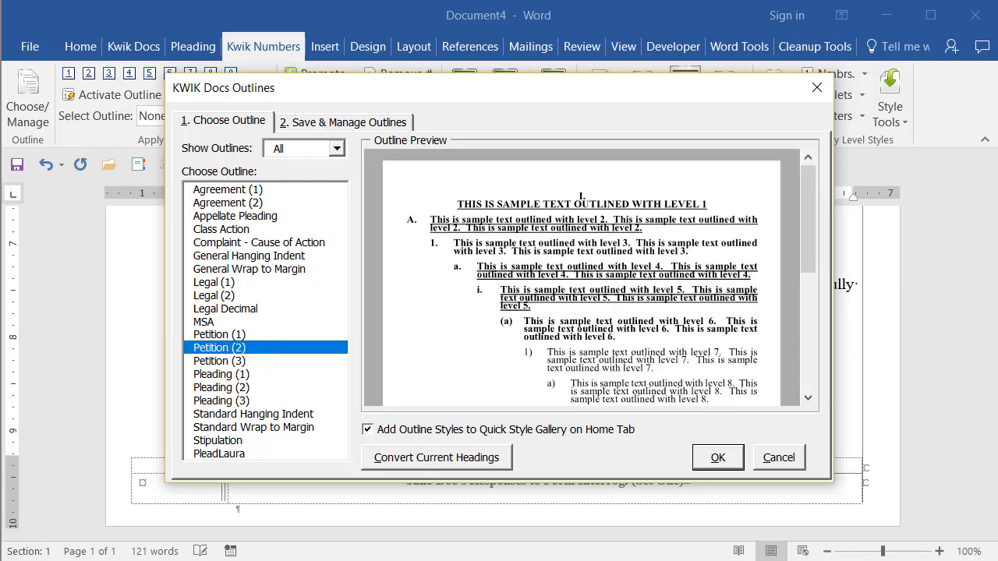
Step: Choose the Pleading (1) outline and load it into the document
{"action": "left_click", "coordinate": [209, 385]}
{"action": "left_click", "coordinate": [209, 379]}
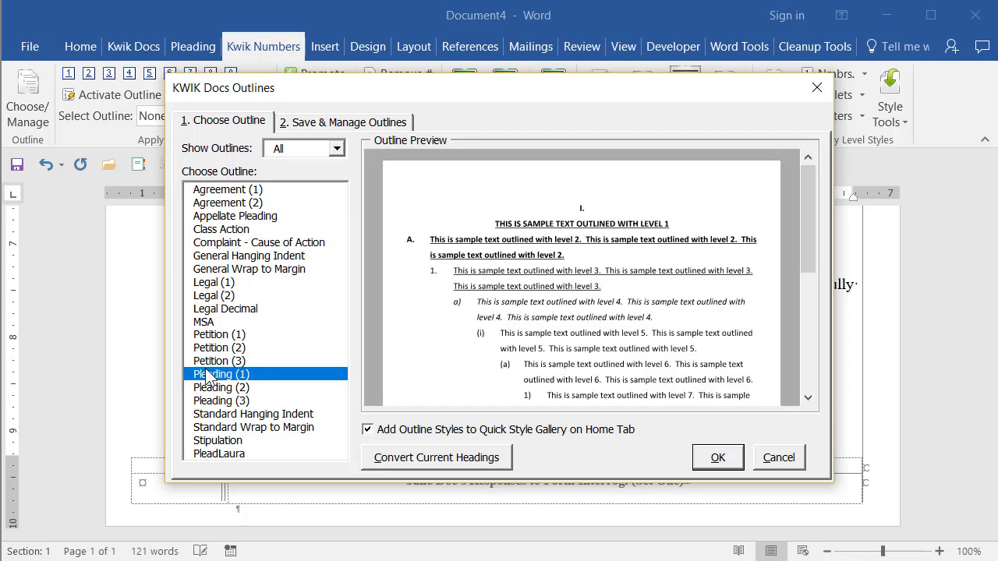
{"action": "left_click", "coordinate": [715, 459]}
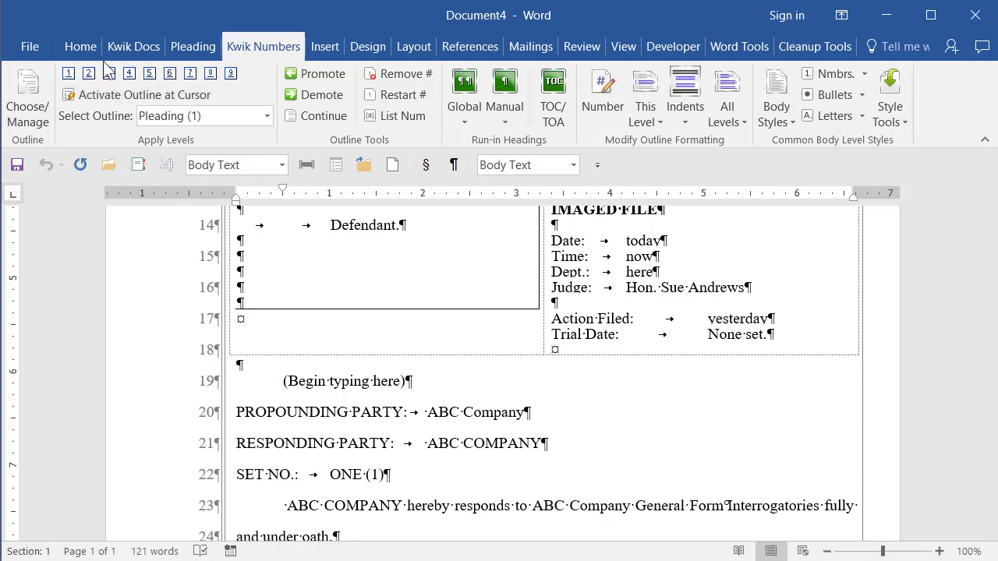
Step: Make the "(Begin typing here)" paragraph a level 1 heading and replace its text with "INTRODUCTION"
{"action": "left_click", "coordinate": [68, 78]}
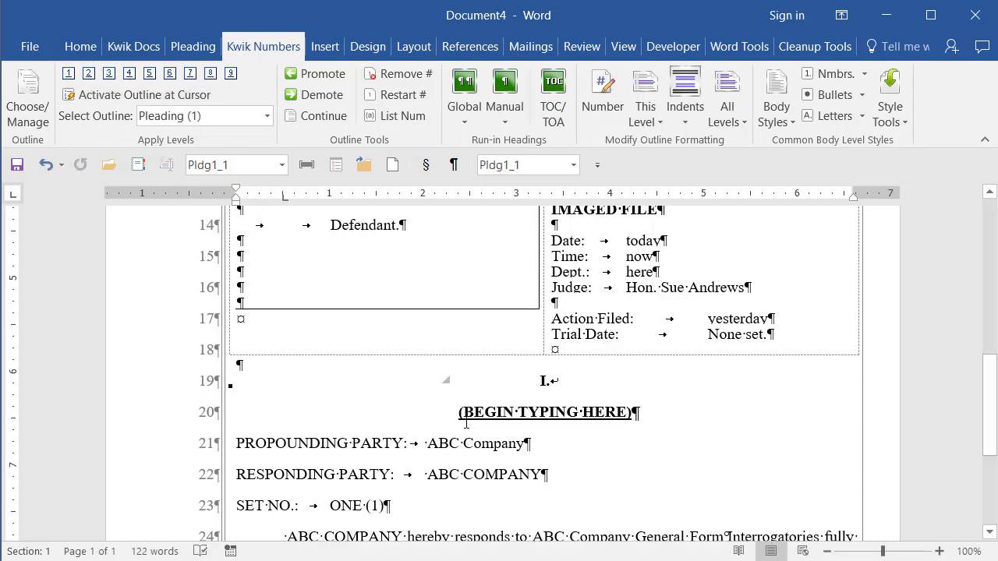
{"action": "left_click", "coordinate": [465, 413]}
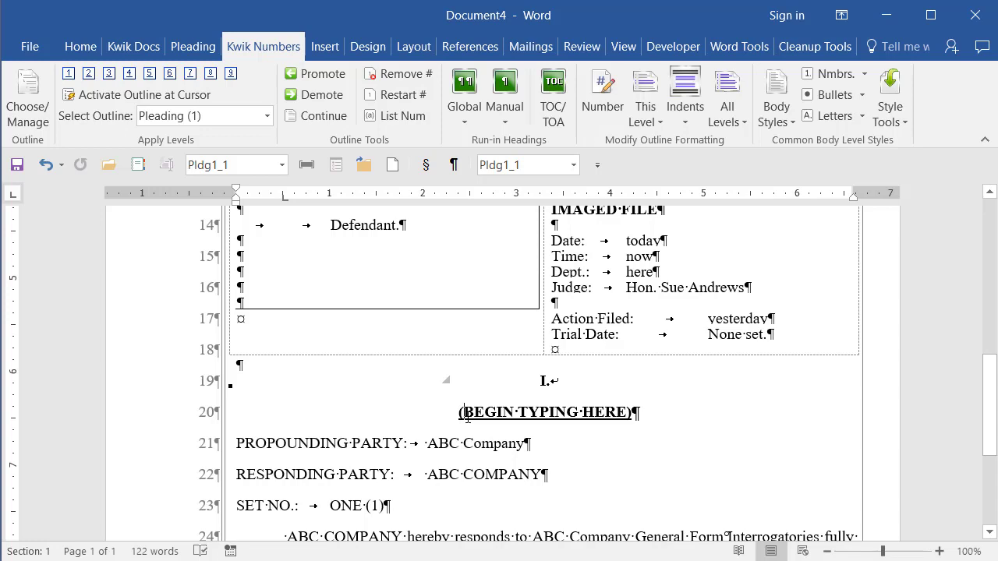
{"action": "triple_click", "coordinate": [630, 412]}
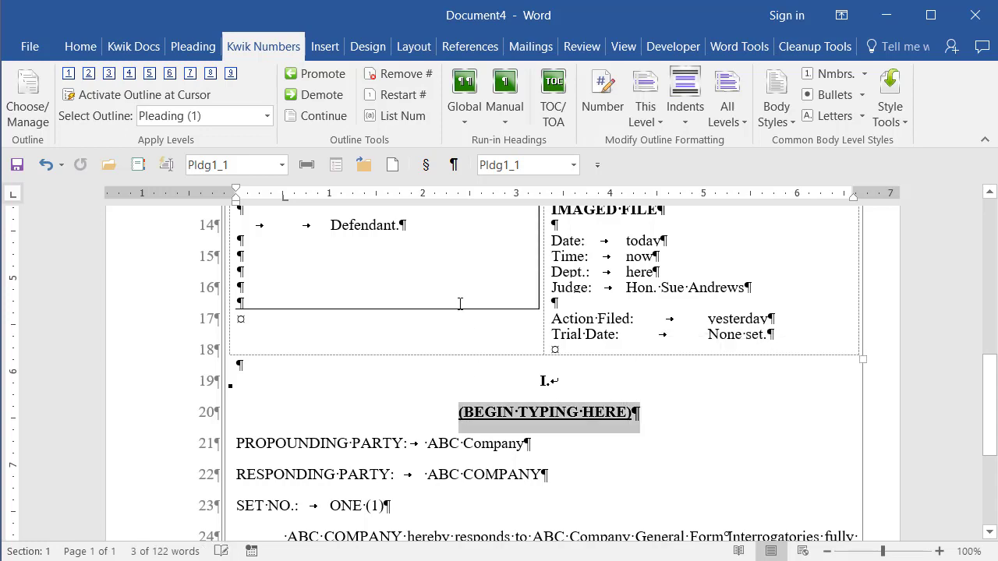
{"action": "type", "text": "INTR"}
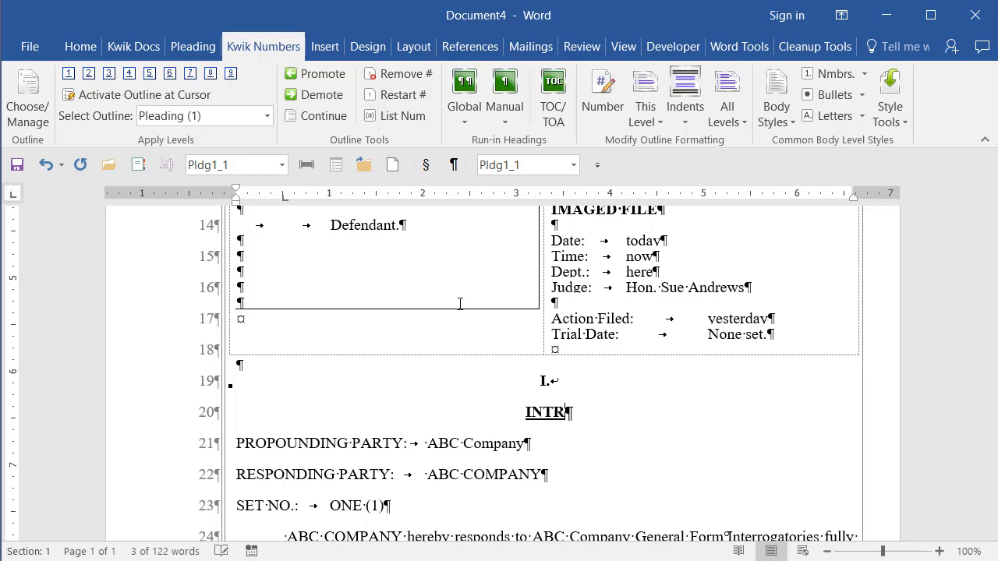
{"action": "type", "text": "ODUCTION"}
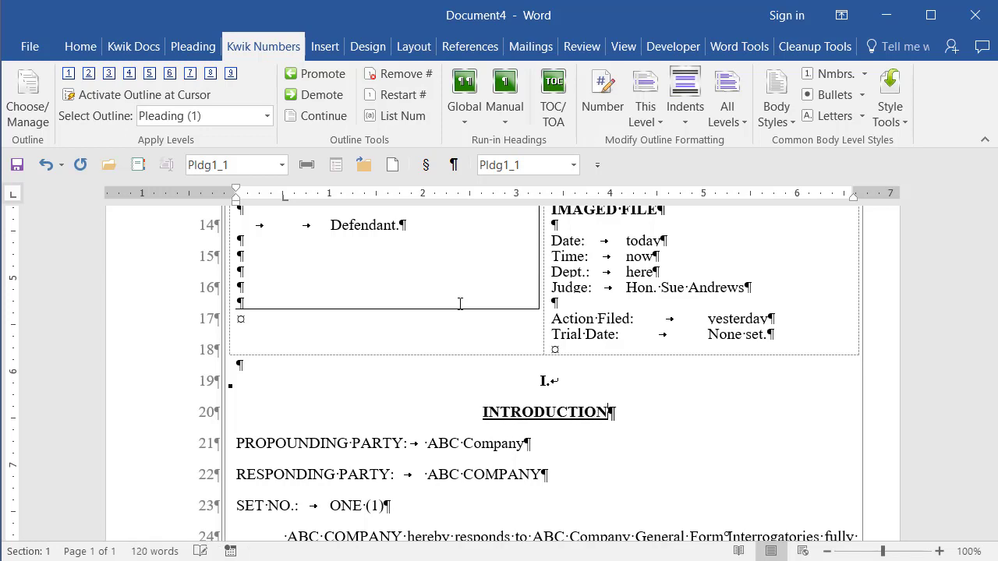
Step: Delete everything below the INTRODUCTION heading, from the PROPOUNDING PARTY line through the "hereby responds to" paragraph
{"action": "key", "text": "ctrl+Down"}
{"action": "key", "text": "shift+Down"}
{"action": "key", "text": "shift+Down"}
{"action": "key", "text": "shift+Down"}
{"action": "key", "text": "shift+Down"}
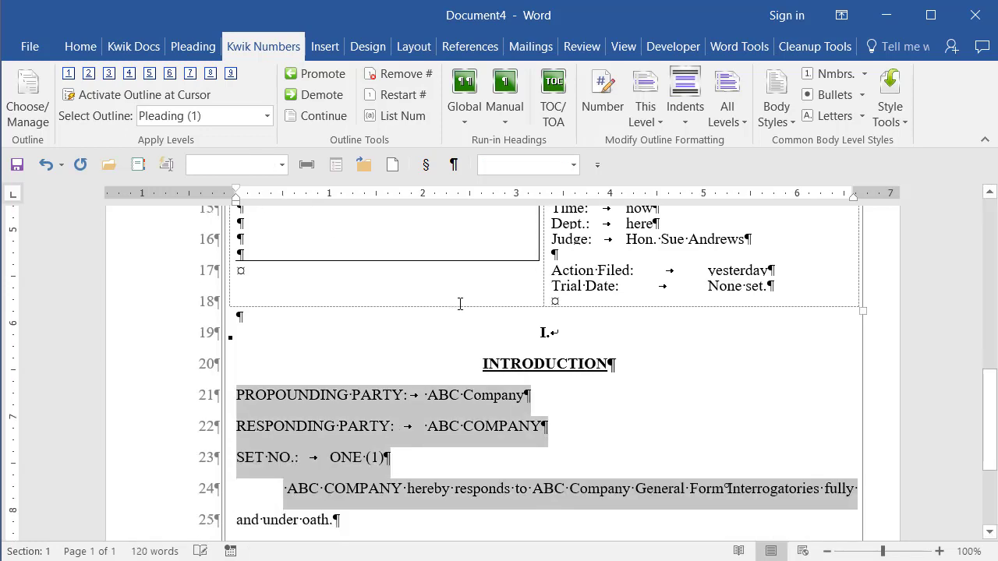
{"action": "key", "text": "shift+Down"}
{"action": "key", "text": "Delete"}
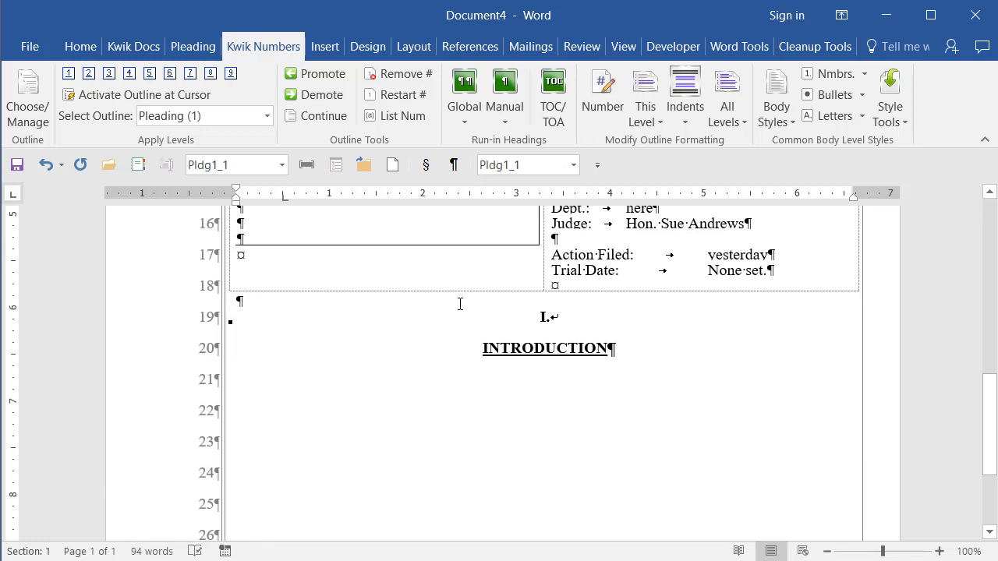
Step: Add a Body Text paragraph reading "Body text" under the INTRODUCTION heading and start a new paragraph
{"action": "left_click", "coordinate": [285, 378]}
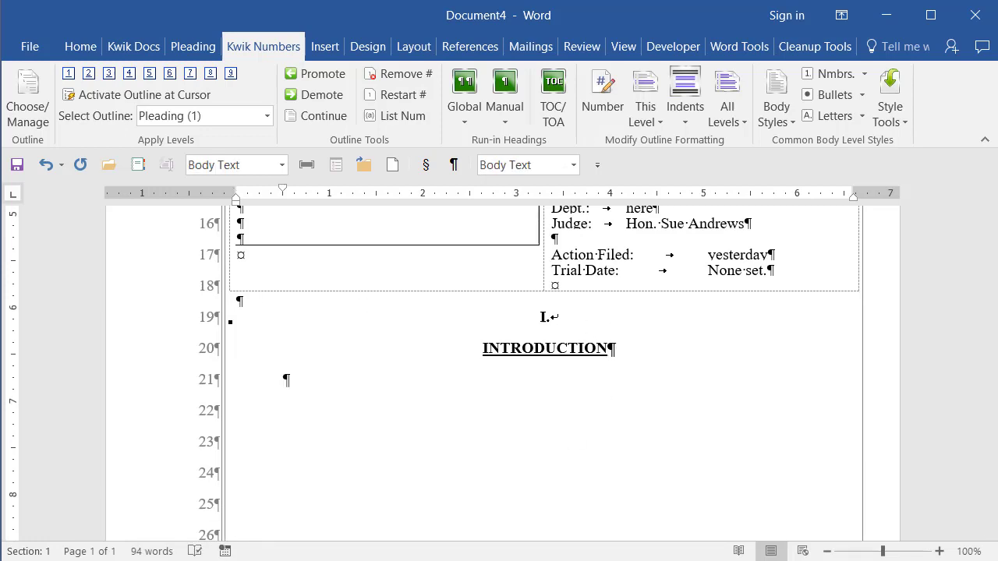
{"action": "type", "text": "None"}
{"action": "key", "text": "BackSpace"}
{"action": "key", "text": "BackSpace"}
{"action": "type", "text": "Body text"}
{"action": "key", "text": "Return"}
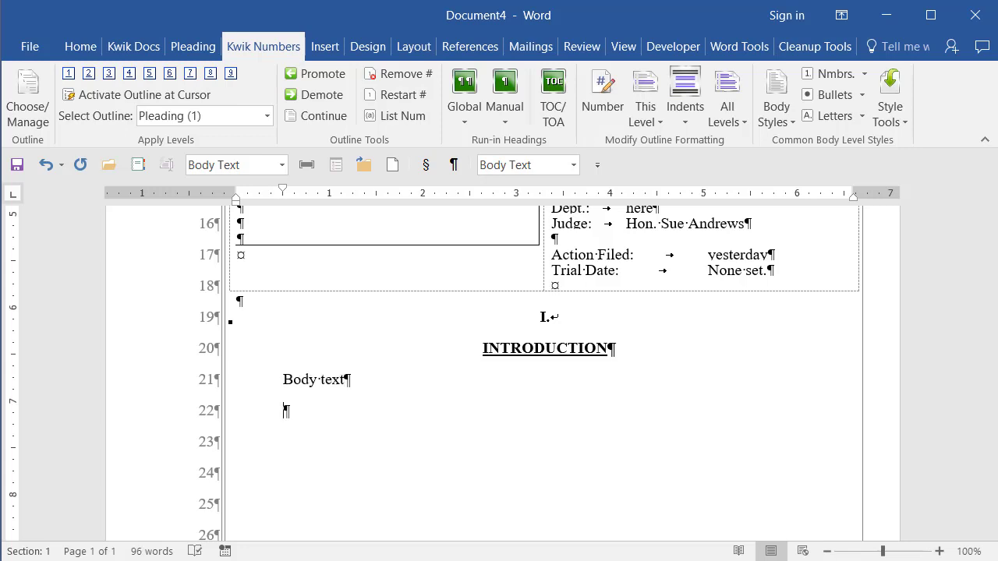
Step: Add a level 2 heading reading "This is another heading." below the body text, followed by a new paragraph
{"action": "left_click", "coordinate": [88, 75]}
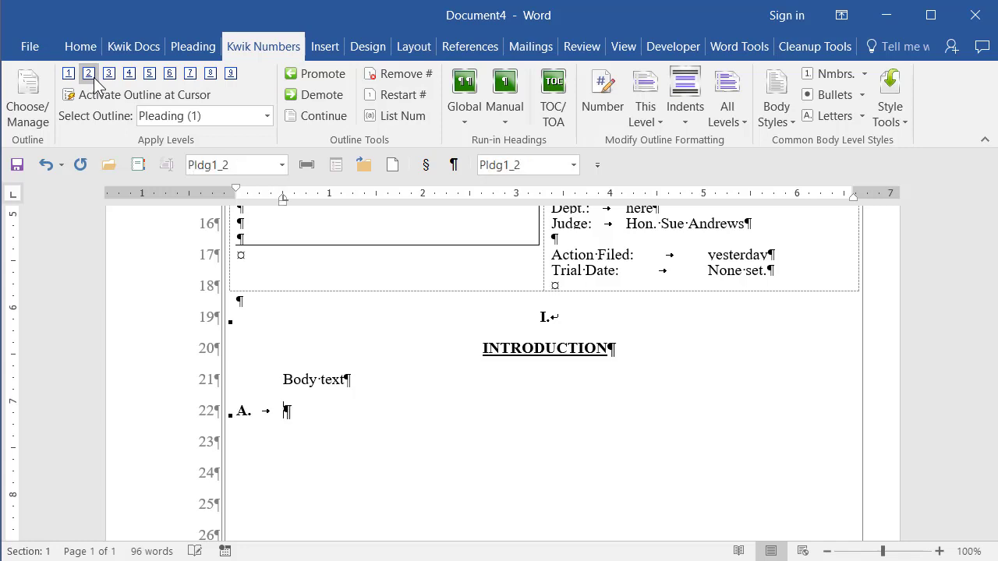
{"action": "type", "text": "This"}
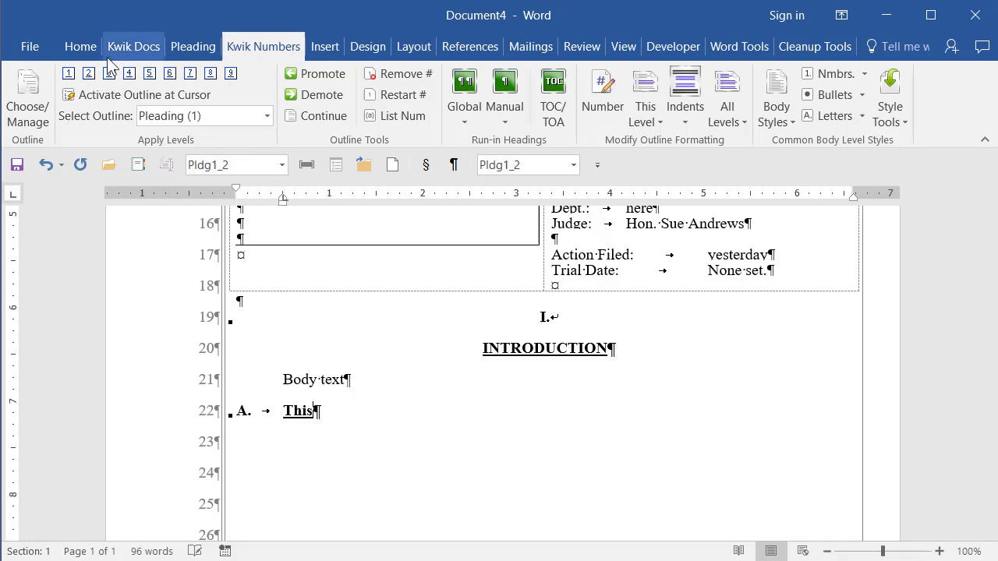
{"action": "type", "text": " is another heading."}
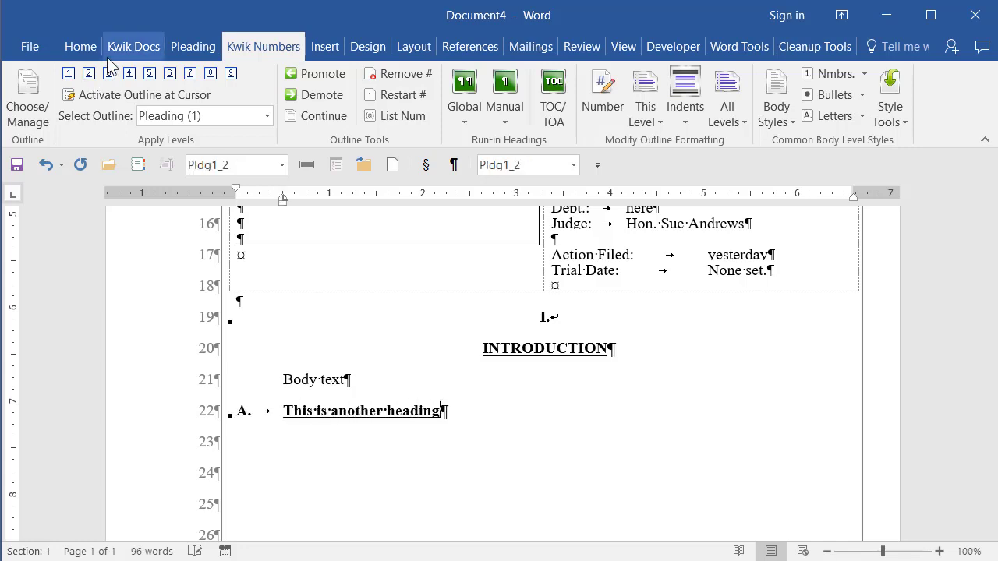
{"action": "key", "text": "Return"}
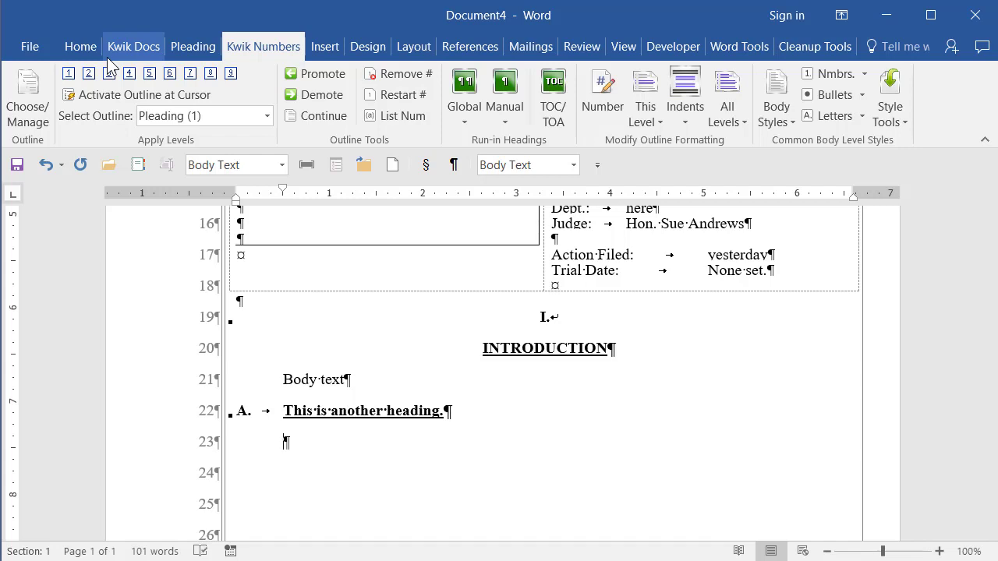
Step: Insert a table of contents and a table of authorities, each in its own section, at the empty paragraph between the caption and heading I
{"action": "left_click", "coordinate": [284, 297]}
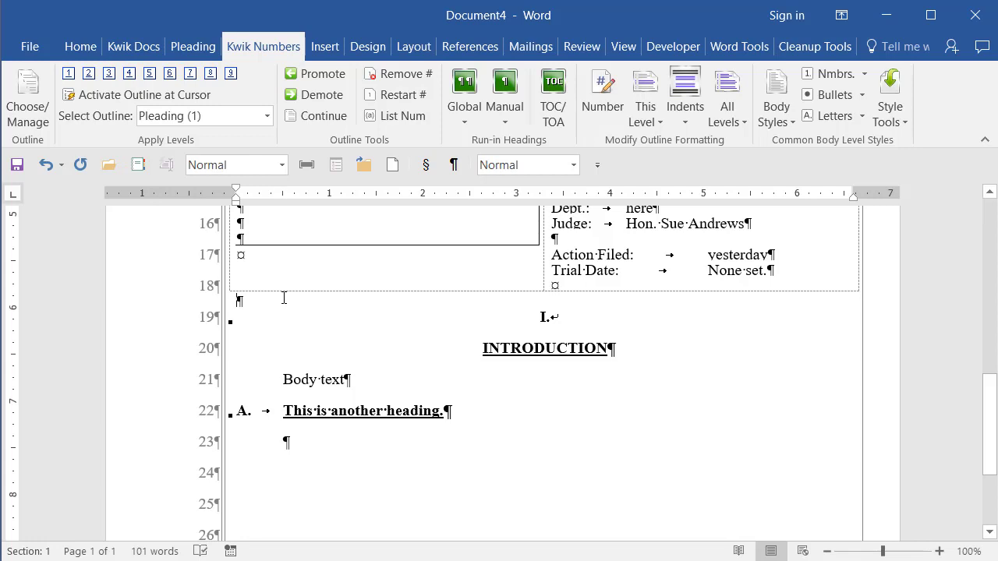
{"action": "left_click", "coordinate": [552, 92]}
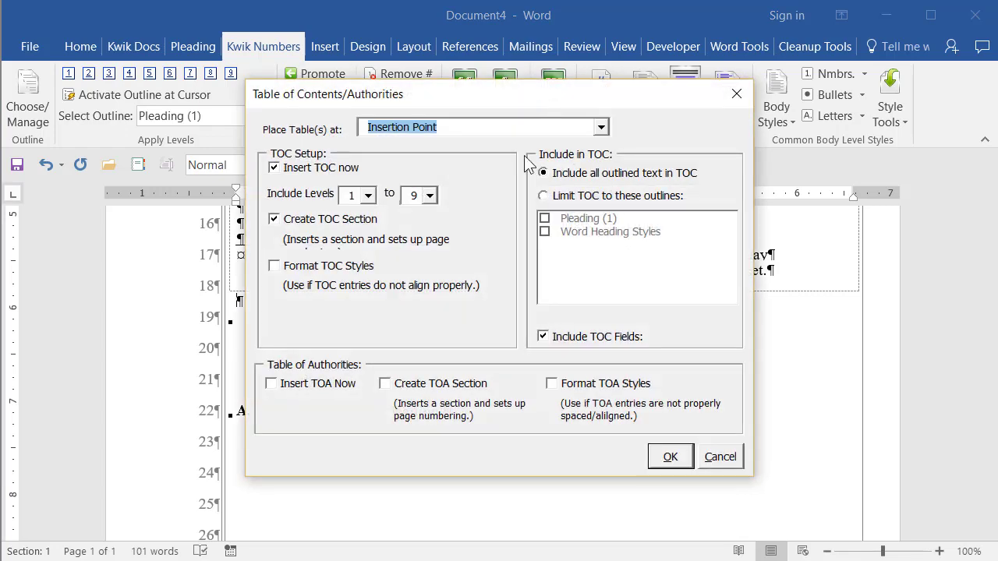
{"action": "left_click", "coordinate": [271, 394]}
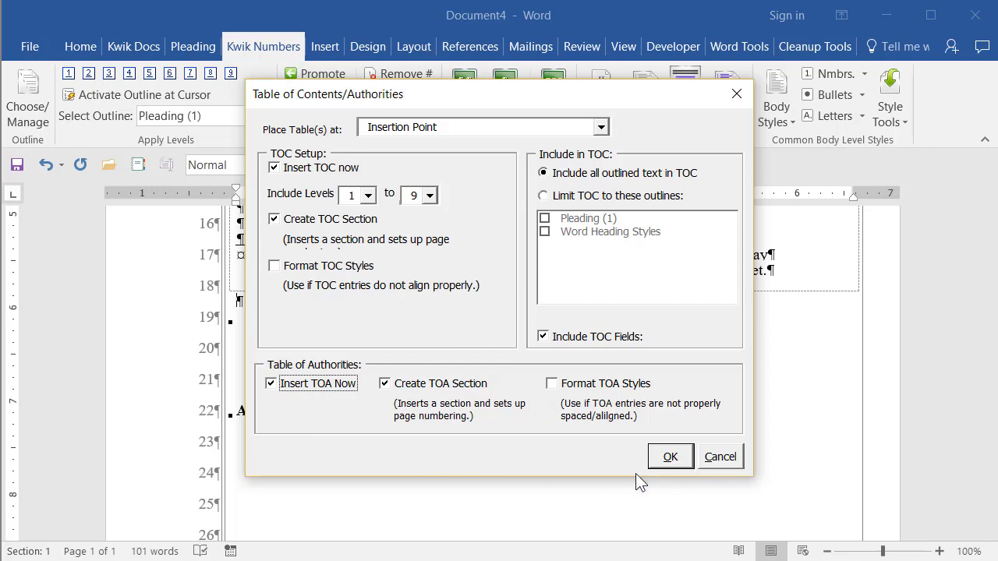
{"action": "left_click", "coordinate": [675, 465]}
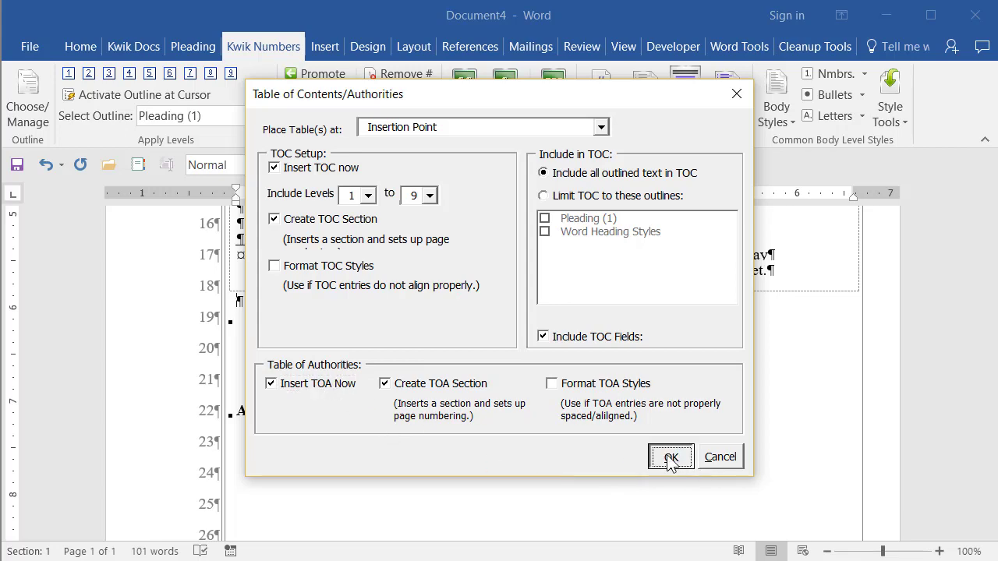
{"action": "left_click", "coordinate": [669, 459]}
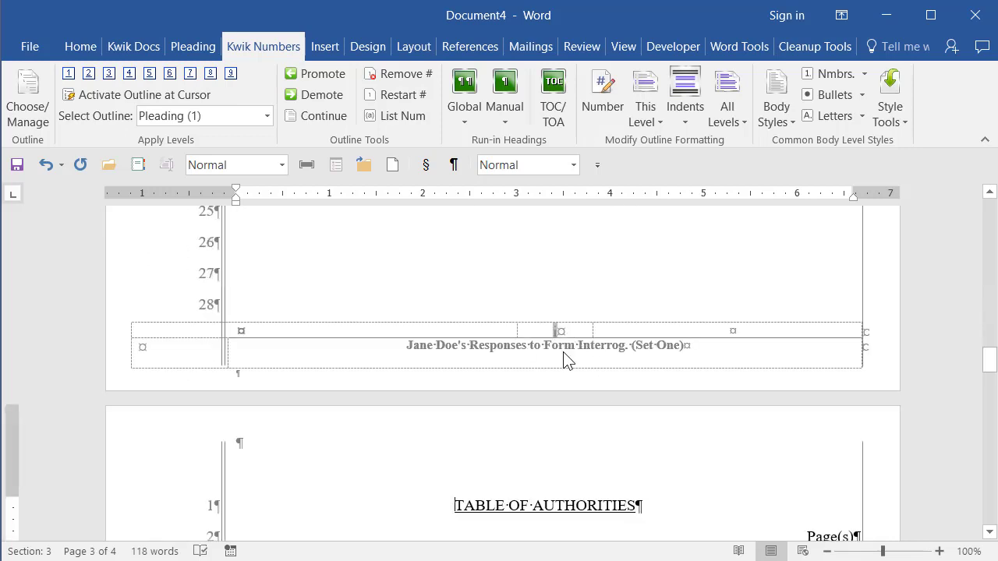
Step: Examine the generated table of contents, its section breaks and the page numbers in the footers
{"action": "scroll", "coordinate": [563, 341], "scroll_direction": "up", "scroll_amount": 5, "text": "ctrl"}
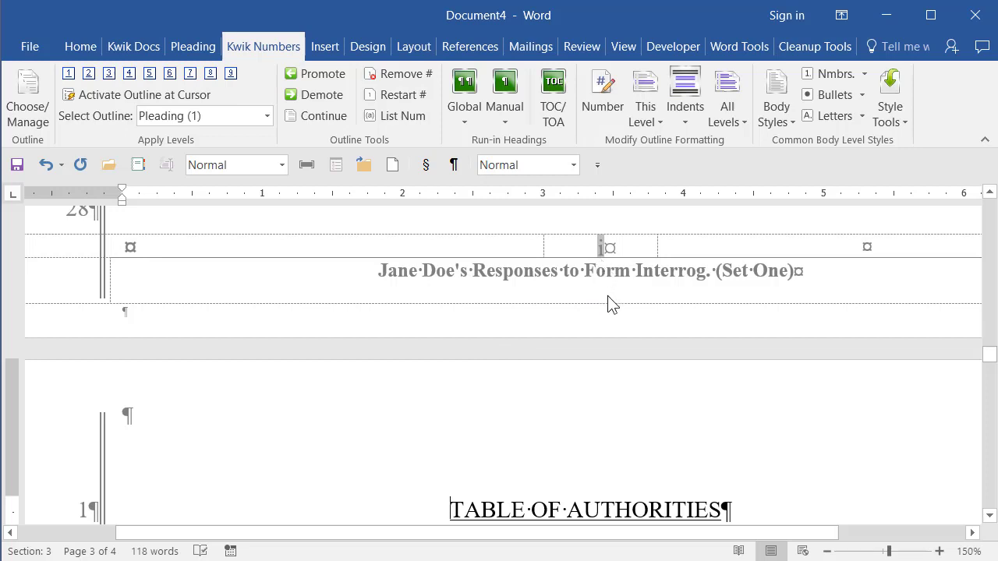
{"action": "scroll", "coordinate": [608, 303], "scroll_direction": "up", "scroll_amount": 2}
{"action": "scroll", "coordinate": [607, 299], "scroll_direction": "up", "scroll_amount": 10}
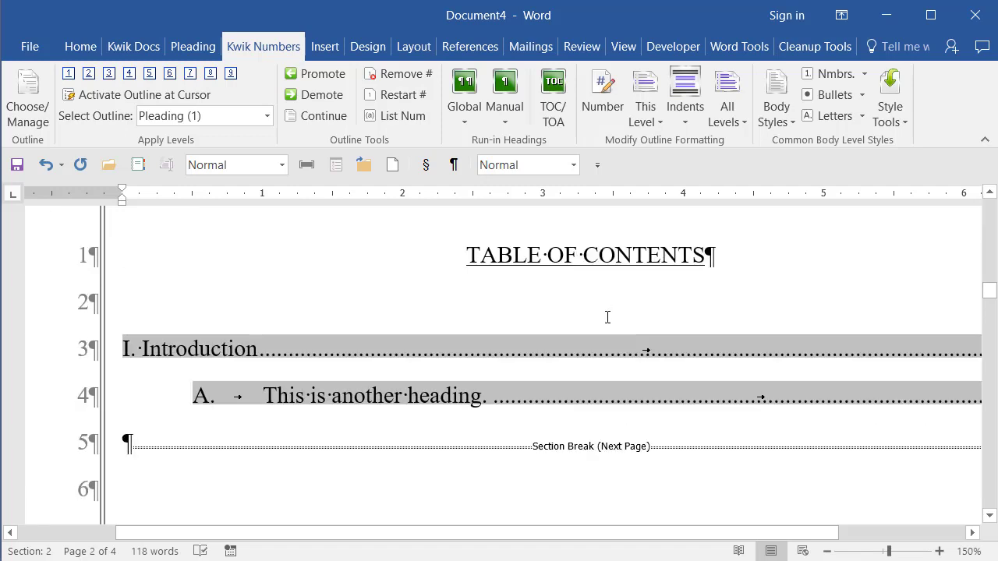
{"action": "scroll", "coordinate": [607, 318], "scroll_direction": "down", "scroll_amount": 3, "text": "ctrl"}
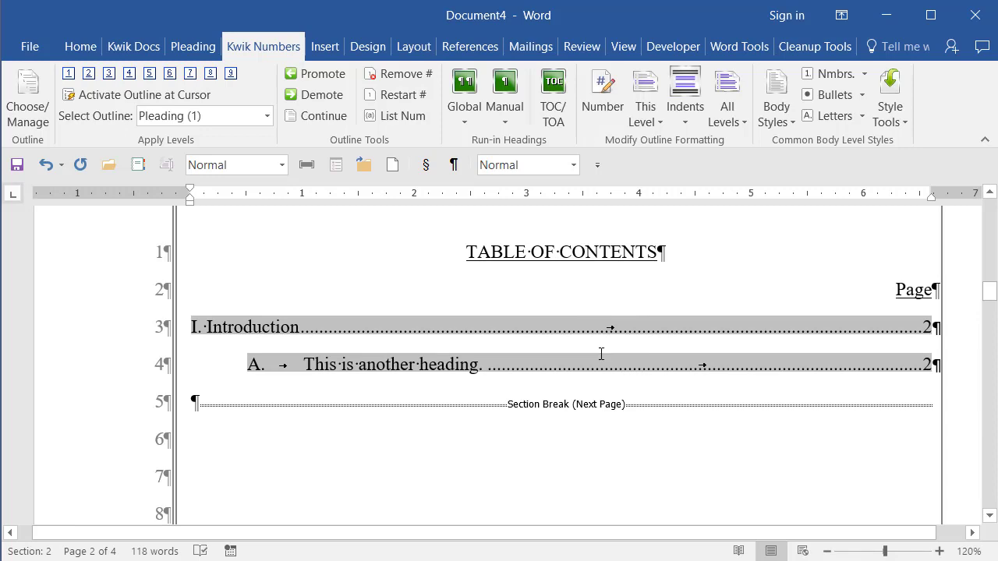
{"action": "scroll", "coordinate": [599, 318], "scroll_direction": "down", "scroll_amount": 8}
{"action": "scroll", "coordinate": [598, 320], "scroll_direction": "up", "scroll_amount": 2}
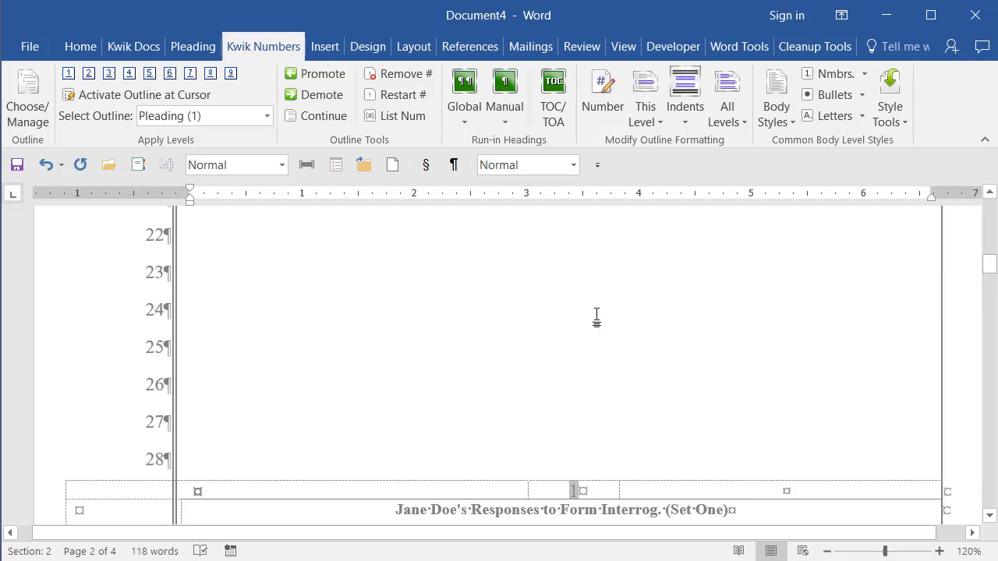
{"action": "scroll", "coordinate": [596, 317], "scroll_direction": "up", "scroll_amount": 4}
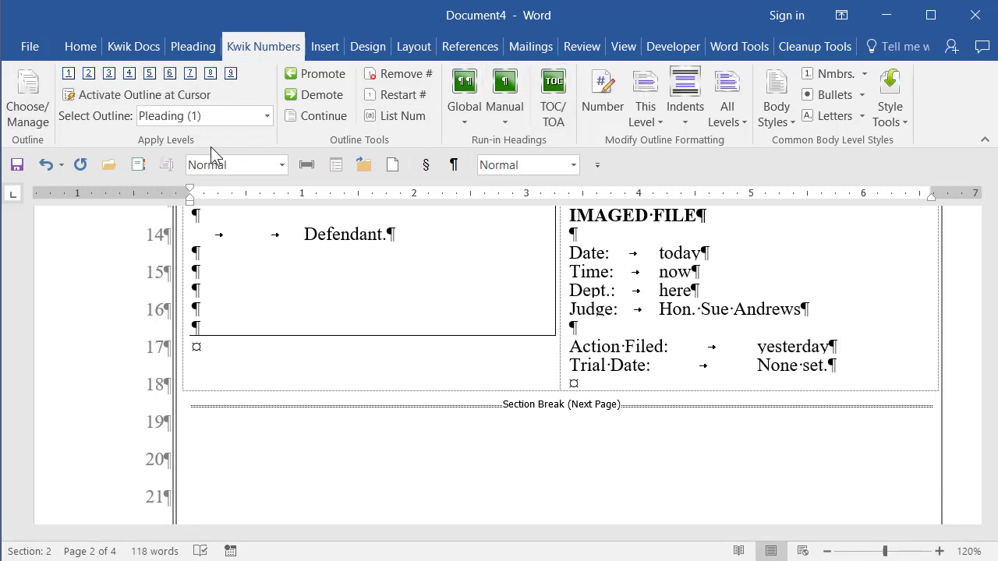
{"action": "scroll", "coordinate": [367, 361], "scroll_direction": "down", "scroll_amount": 10}
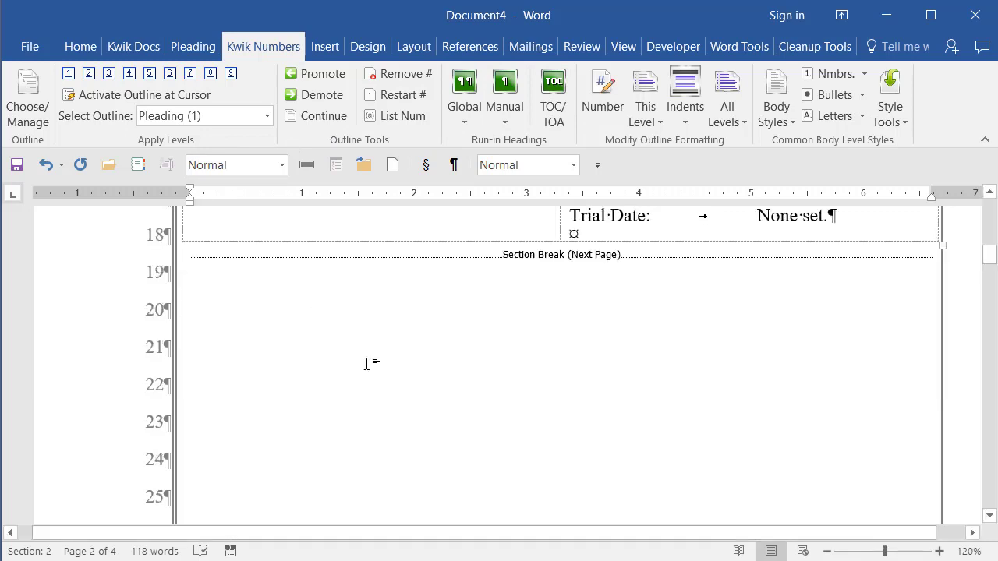
{"action": "scroll", "coordinate": [367, 361], "scroll_direction": "down", "scroll_amount": 2}
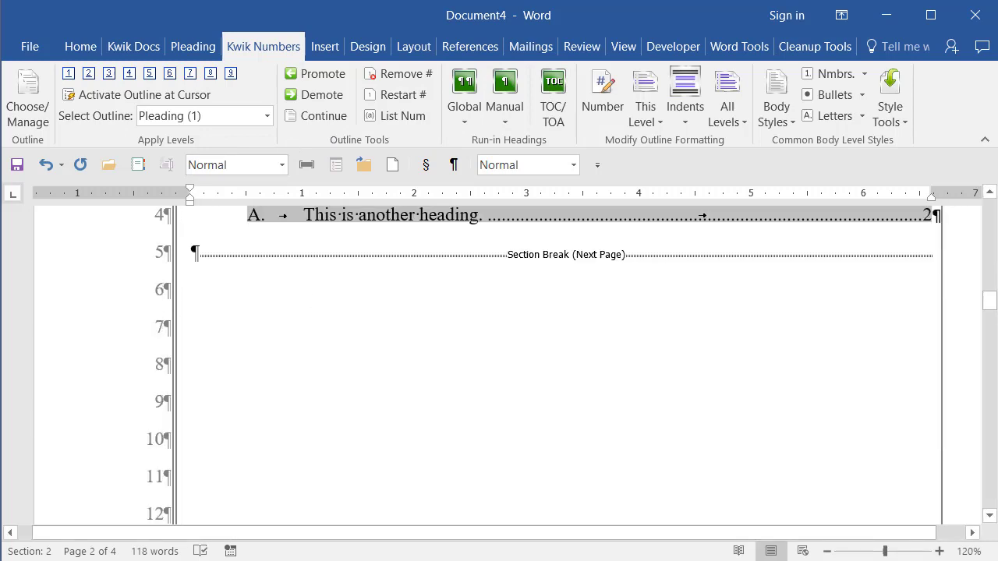